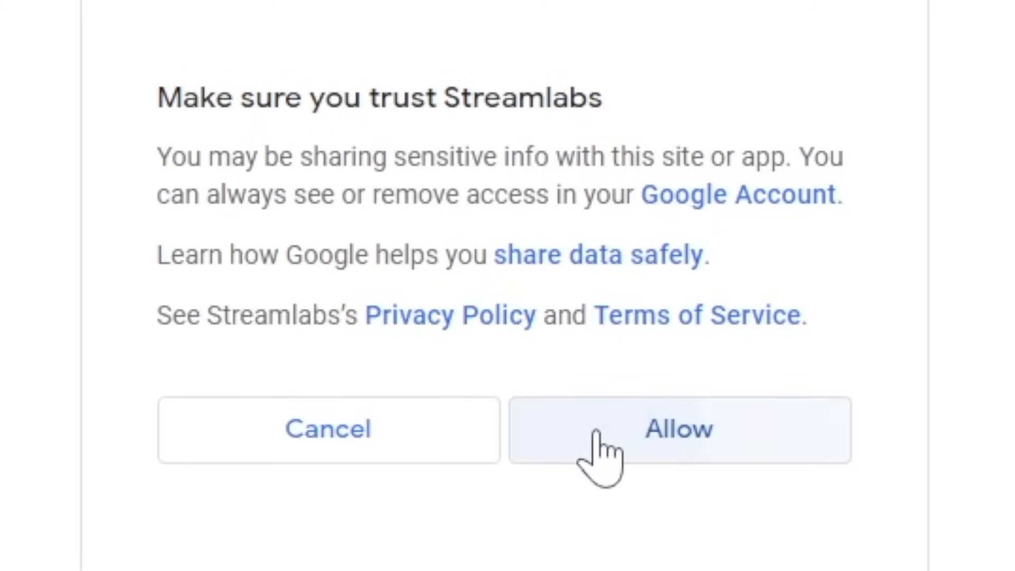
Step: Allow Streamlabs access to the Google account
left_click(600, 447)
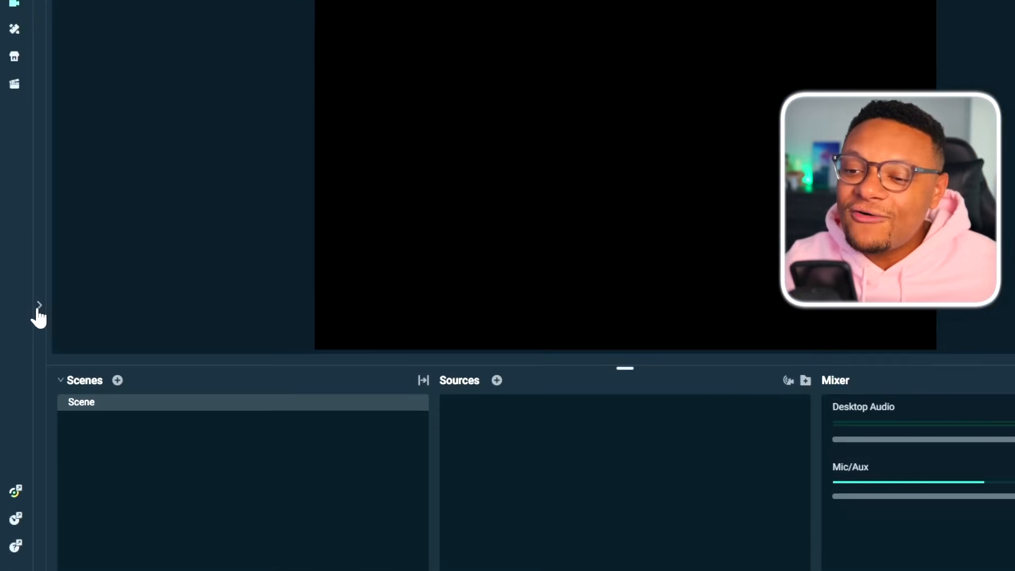
Step: In the Layout Editor, choose the layout with one large pane above three small ones and move Mini Feed to the lower middle pane
left_click(48, 331)
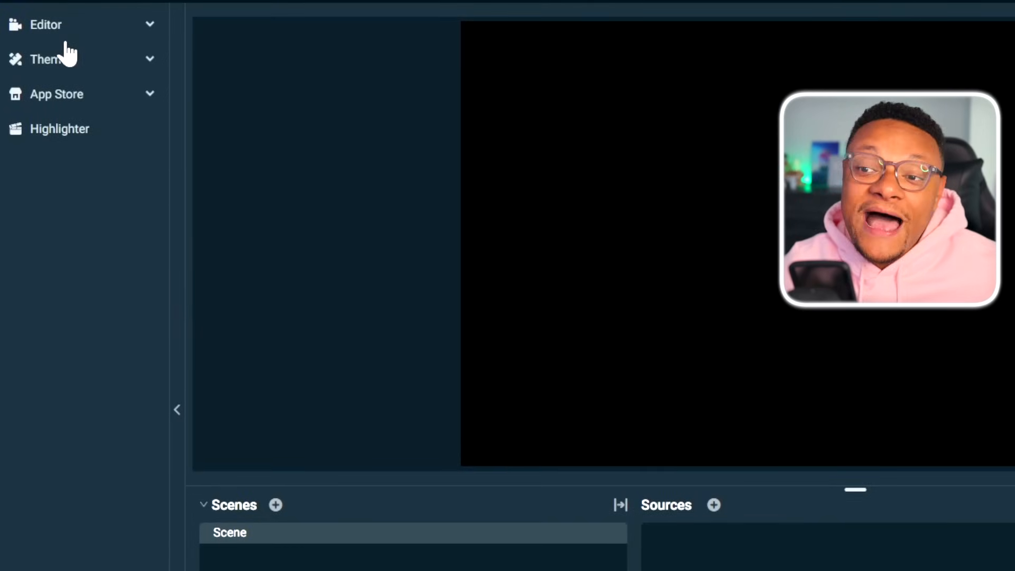
left_click(87, 38)
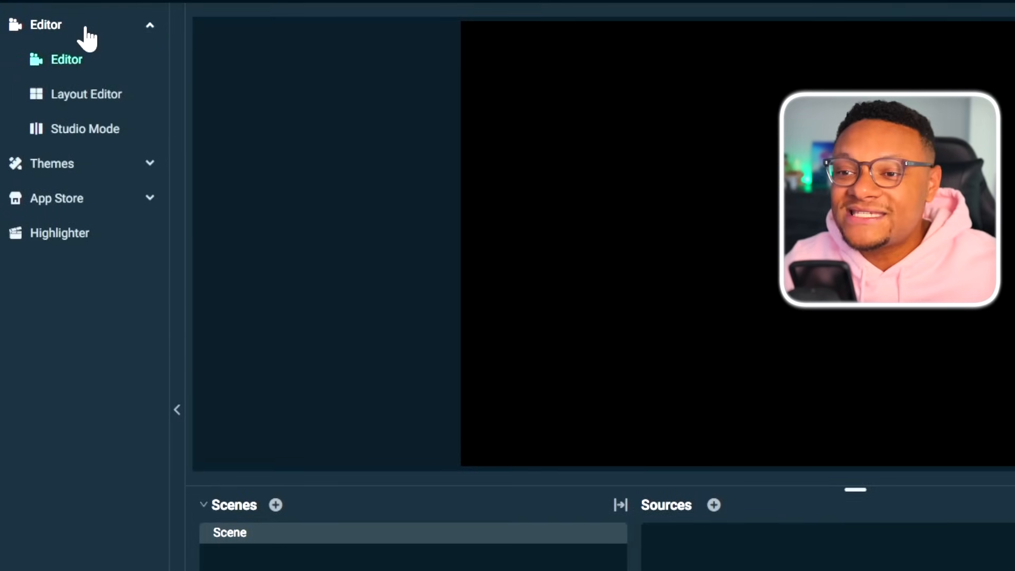
left_click(81, 106)
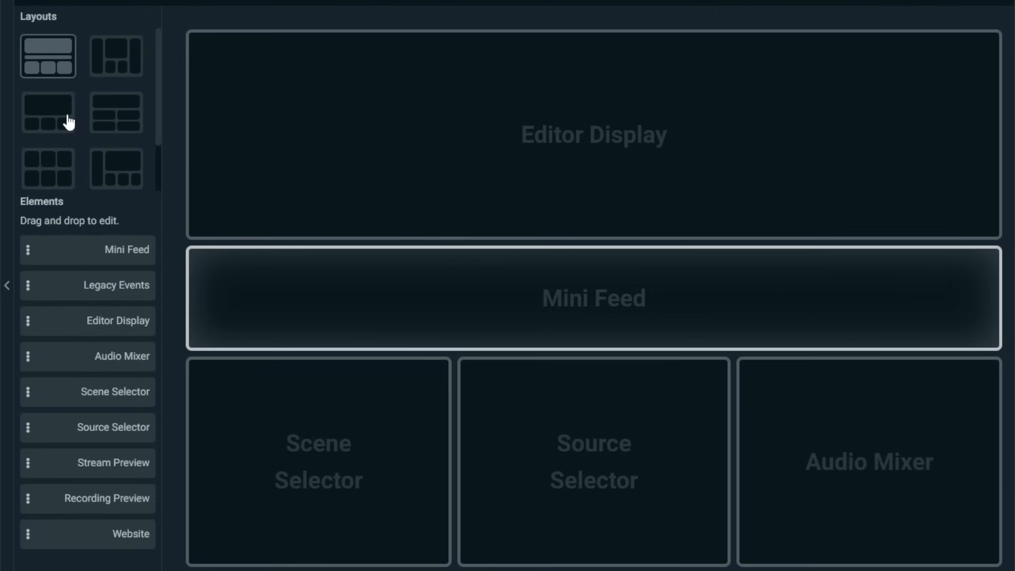
left_click(69, 121)
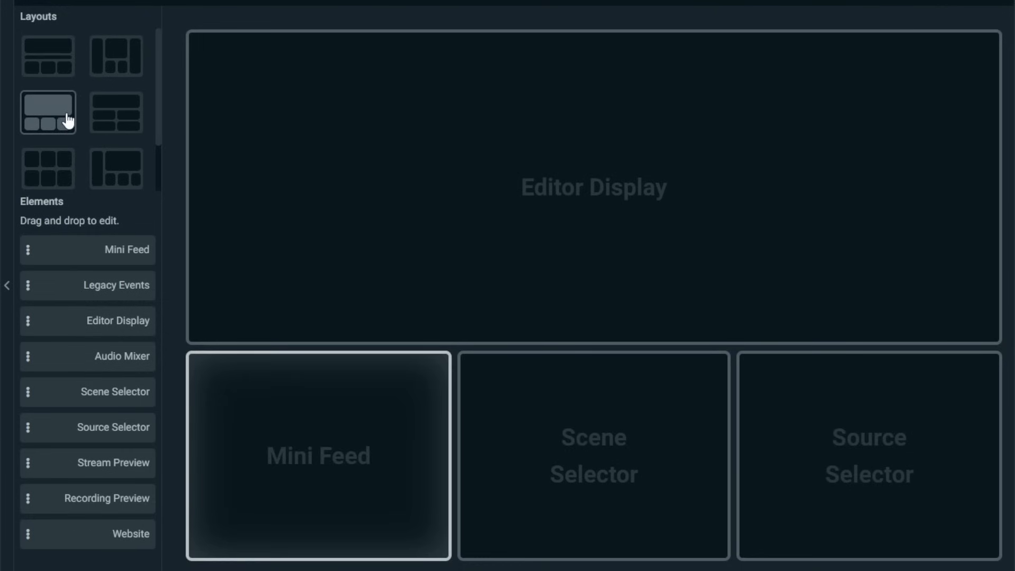
left_click_drag(132, 257, 680, 437)
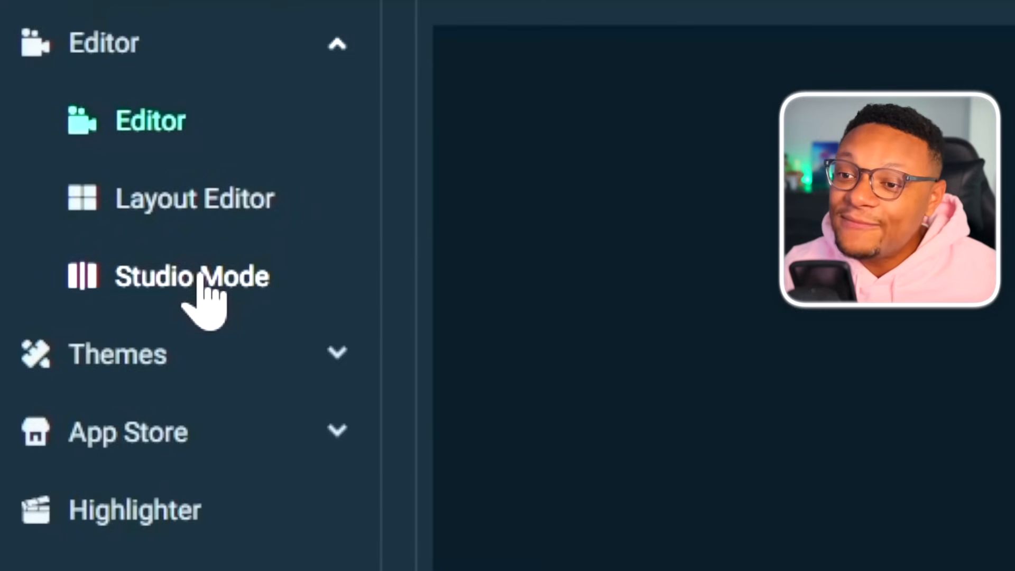
Step: Turn Studio Mode on and off again
left_click(202, 279)
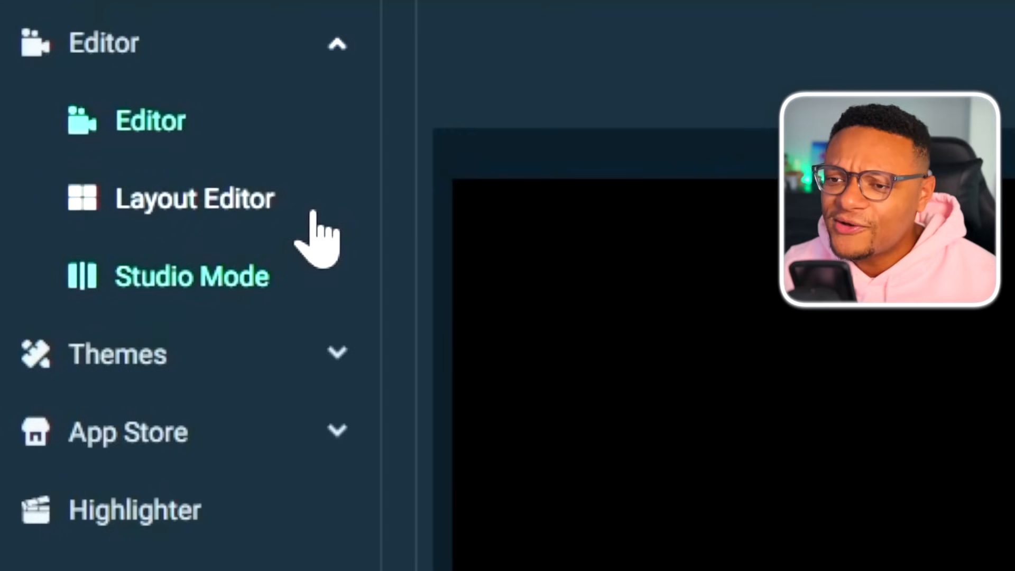
left_click(188, 293)
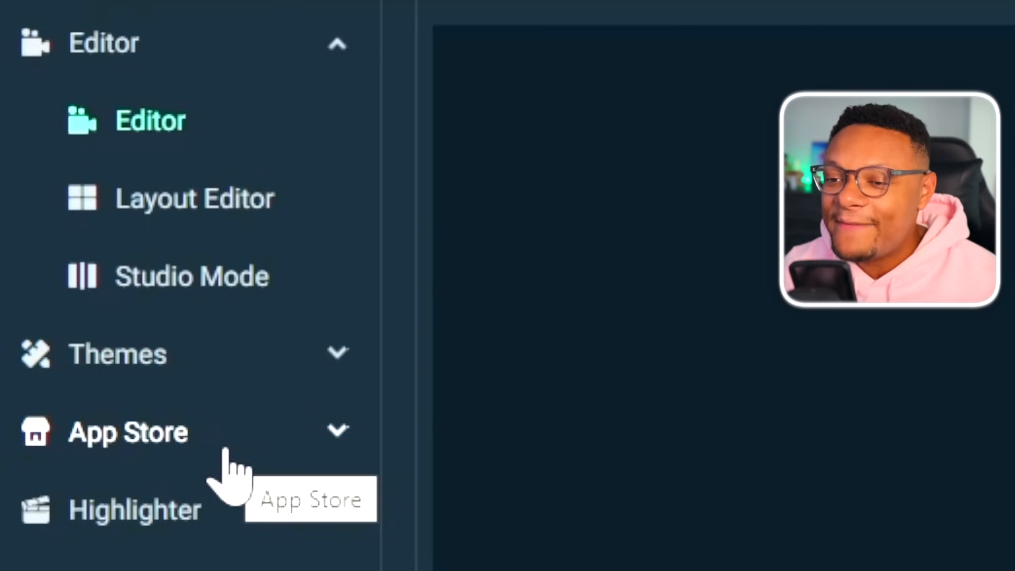
left_click(196, 509)
left_click(229, 204)
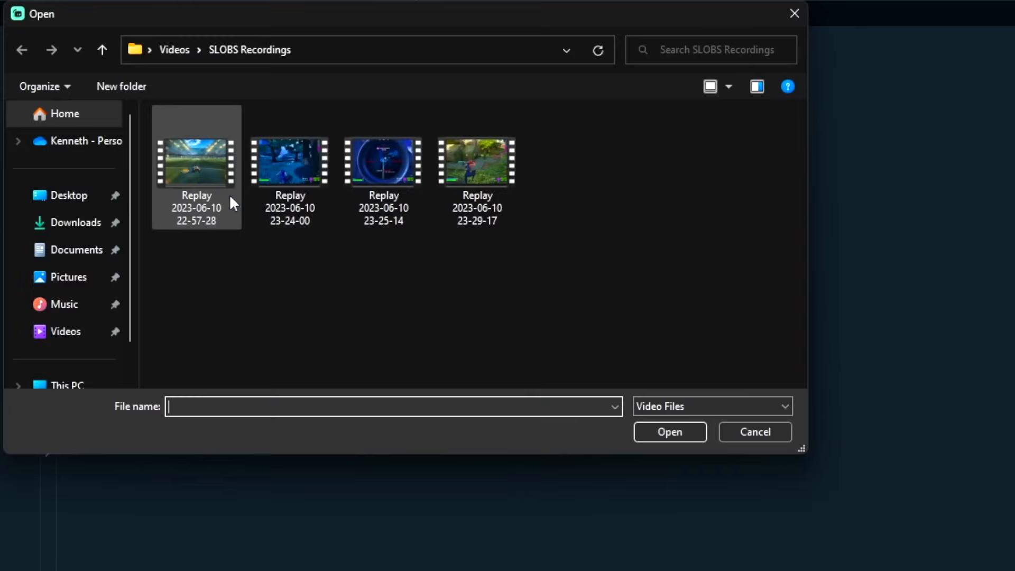
left_click_drag(588, 267, 298, 149)
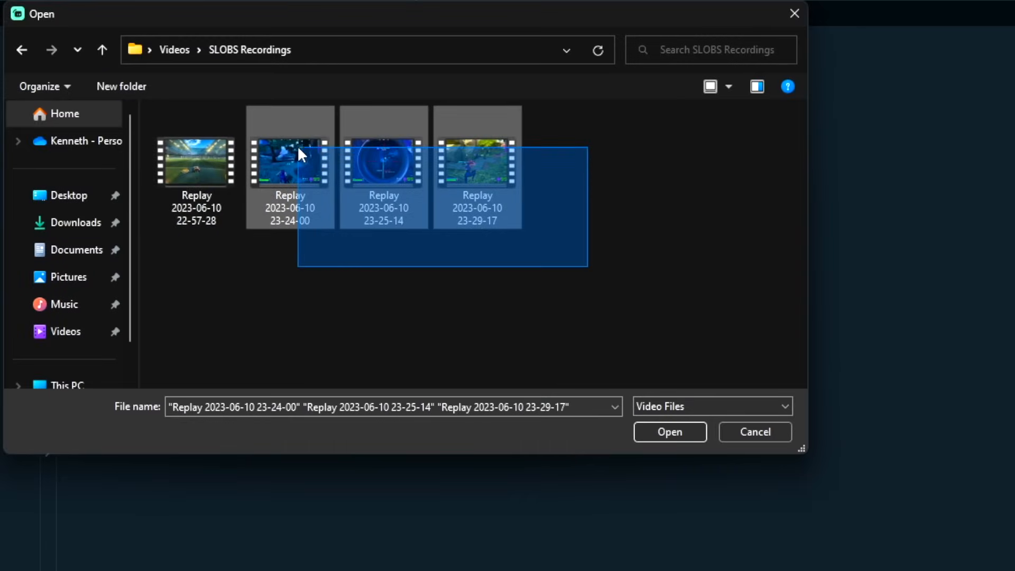
left_click(670, 432)
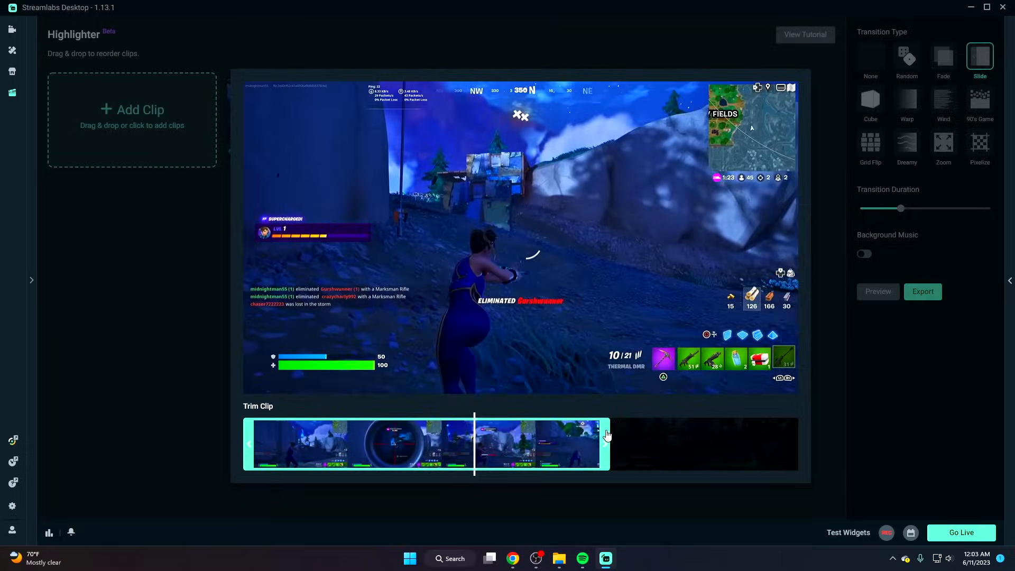
Step: Leave clip trimming and export the video as Fortnite New Season at 1080p, 60 FPS and Balanced file size
key("Escape")
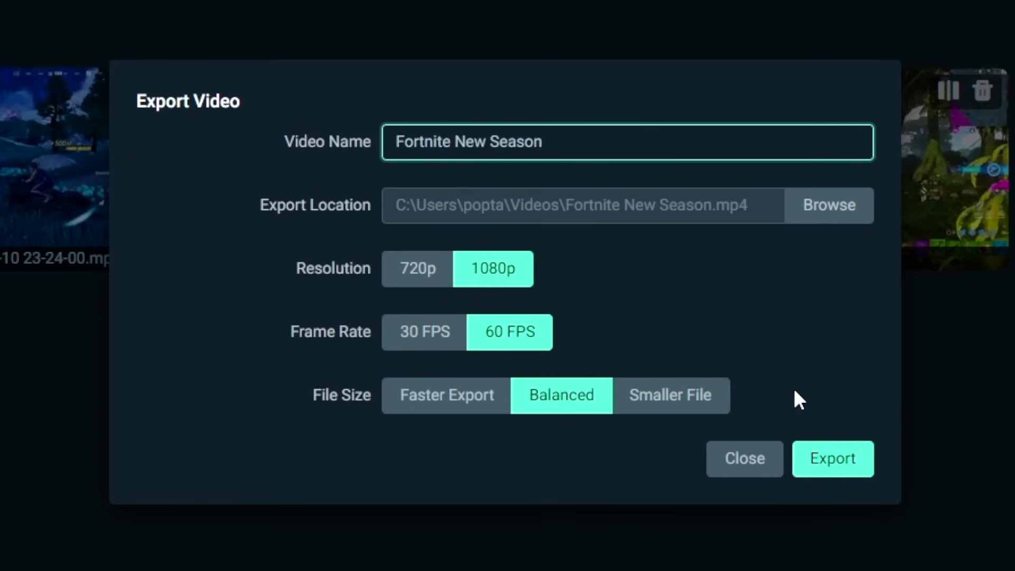
left_click(833, 458)
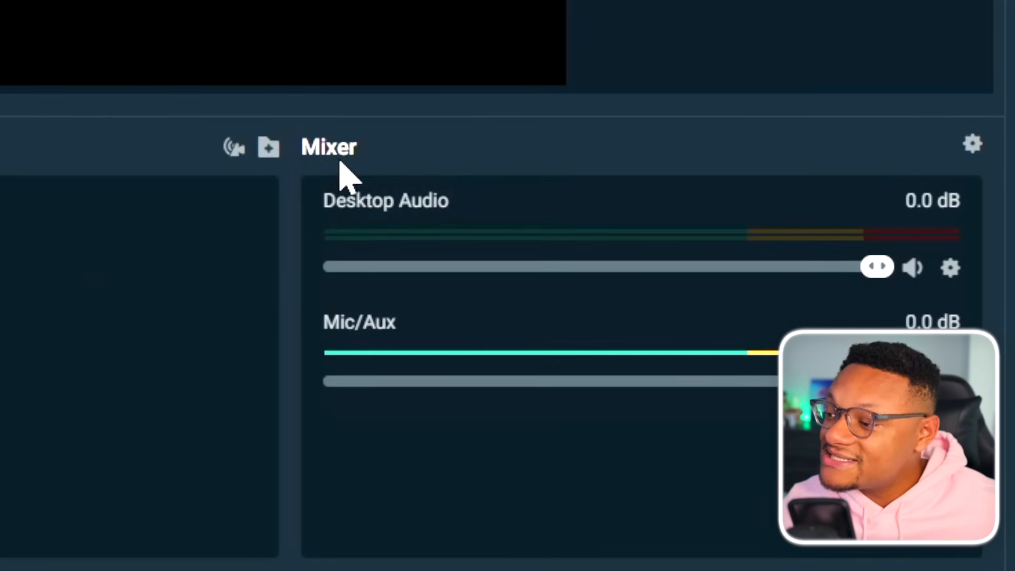
Step: Expand the collapsed dock beside the preview and open the Test Widgets options
mouse_move(331, 150)
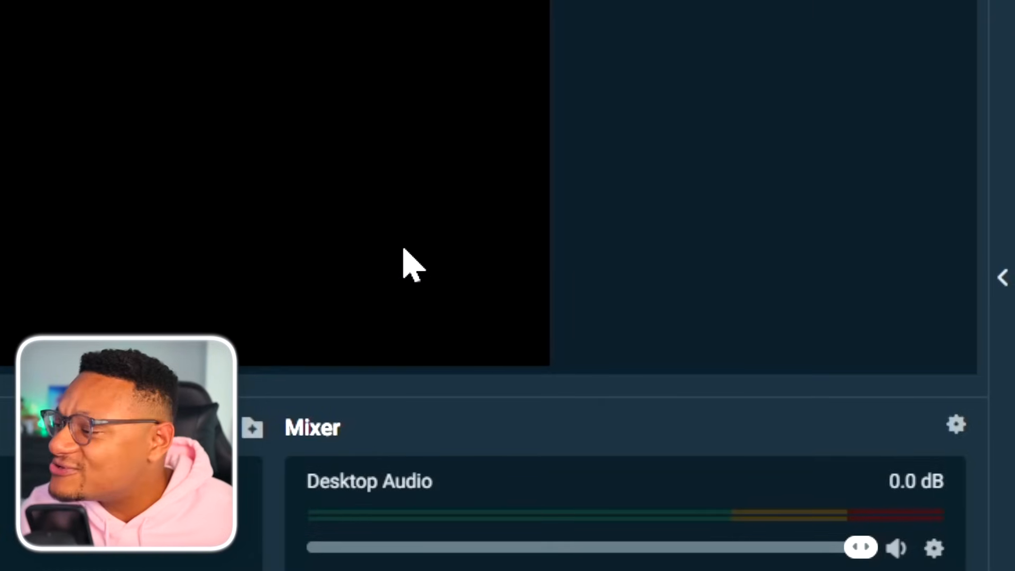
left_click(1000, 288)
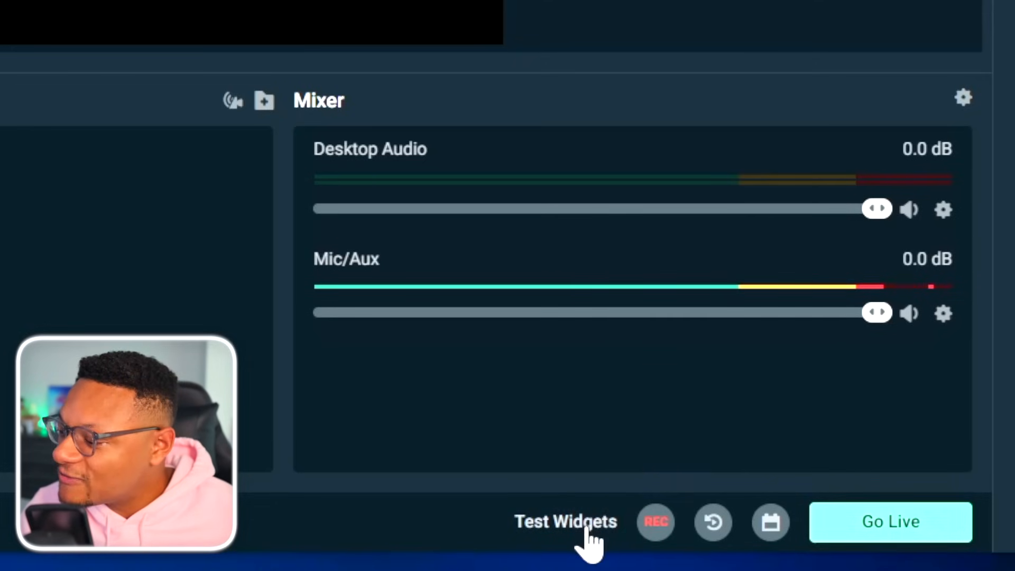
left_click(587, 528)
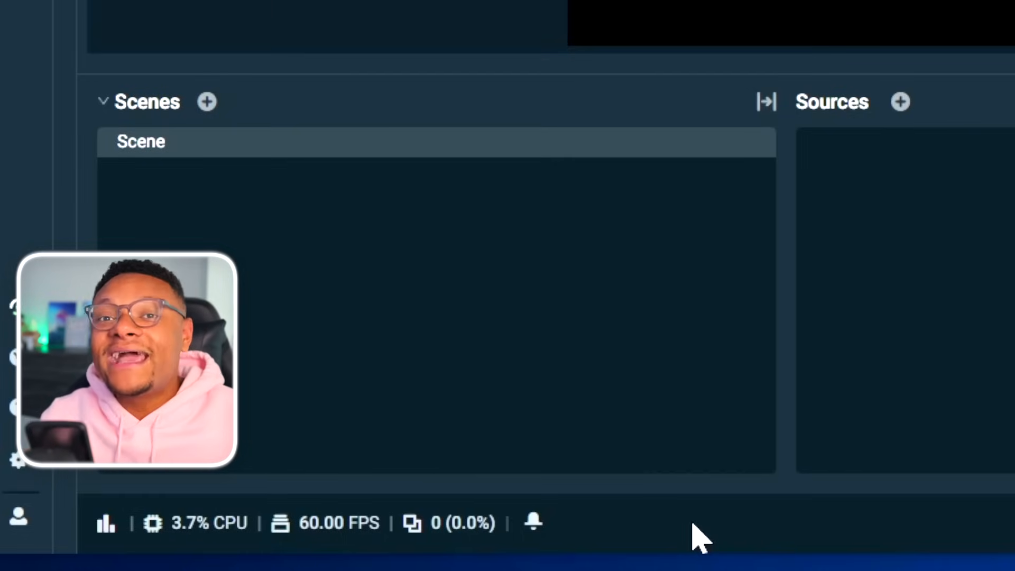
Step: Open the Stream section of the settings
left_click(20, 460)
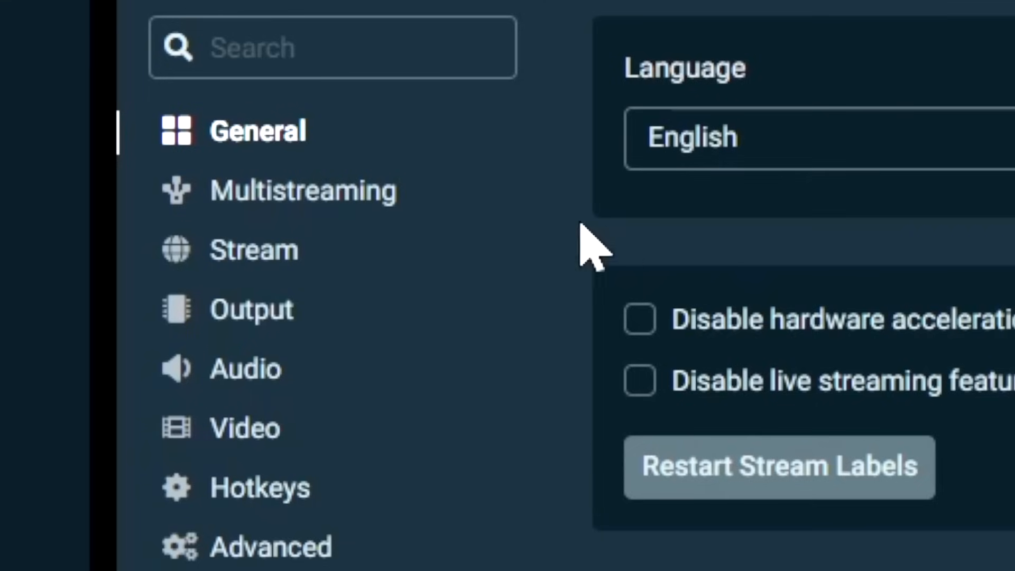
left_click(271, 259)
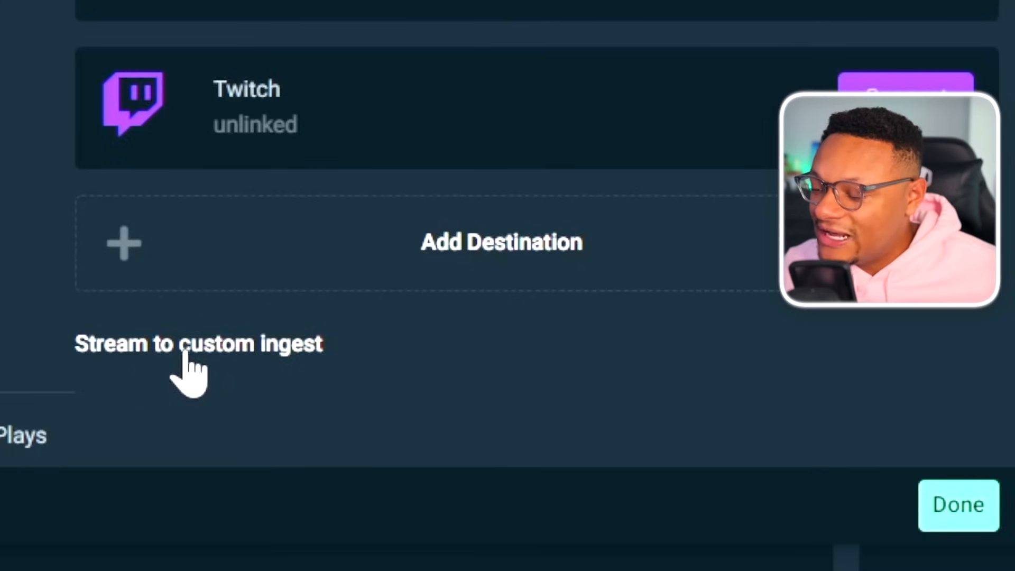
Step: Switch to a custom ingest and set the stream type to Custom Streaming Server, leaving URL and stream key empty
left_click(265, 346)
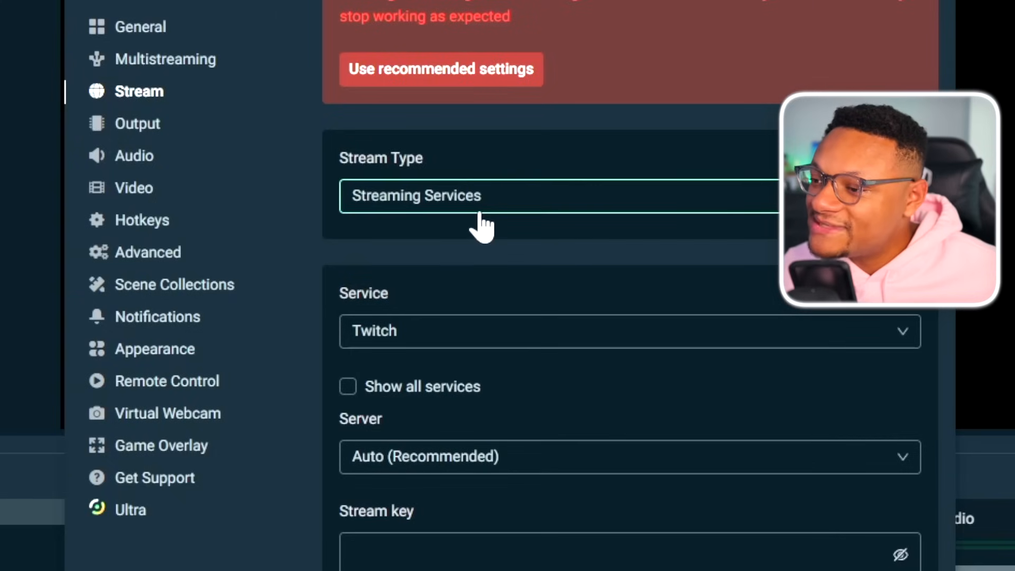
left_click(480, 226)
left_click(556, 280)
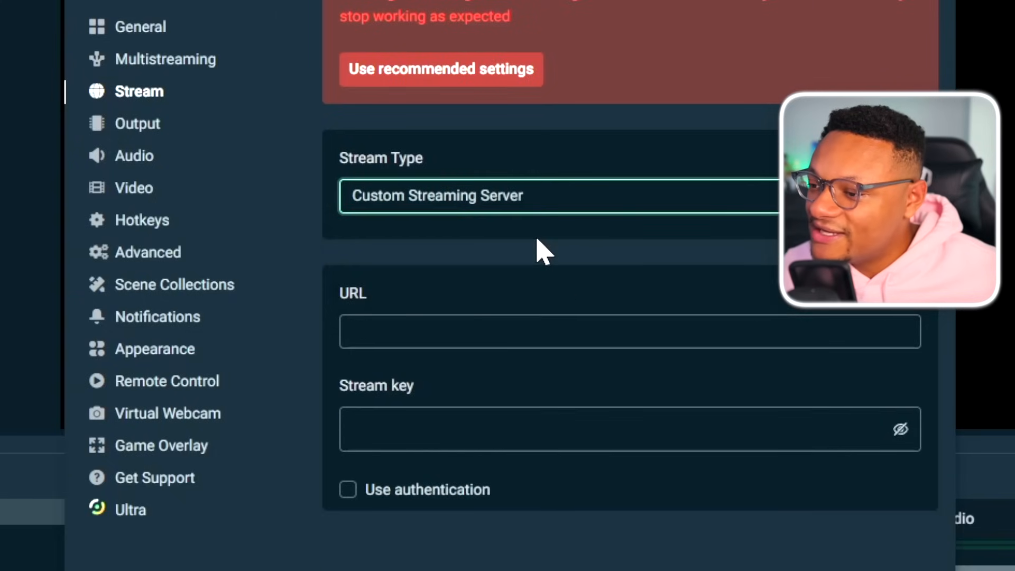
left_click(482, 332)
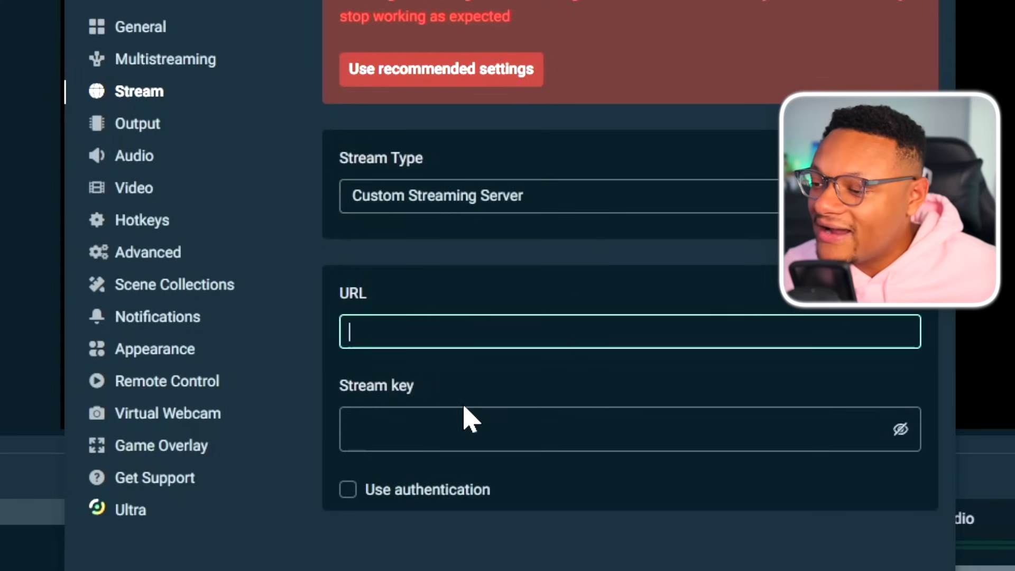
left_click(461, 428)
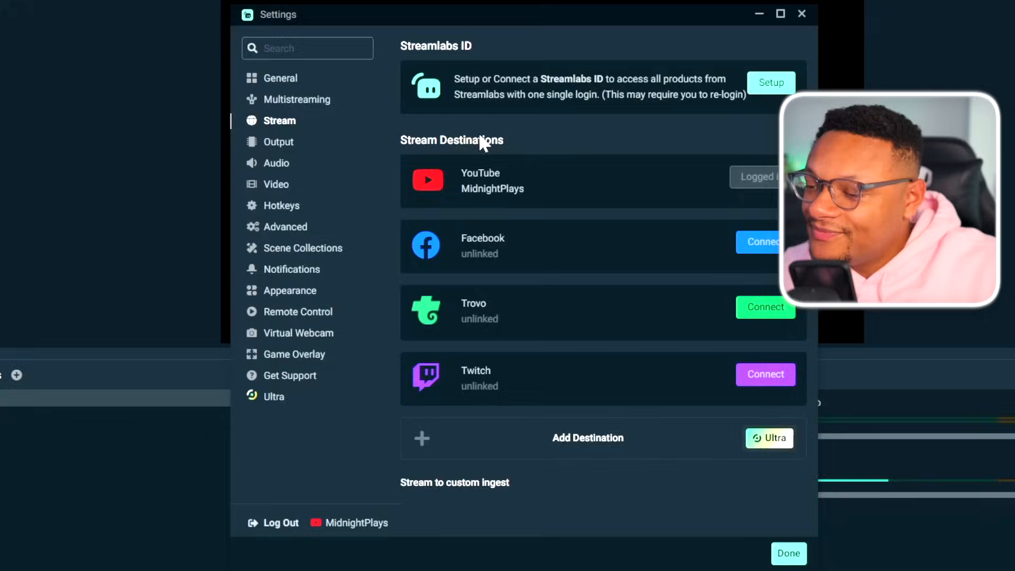
Step: In the Output settings, set the output mode to Advanced and the streaming encoder to Software (x264)
left_click(253, 148)
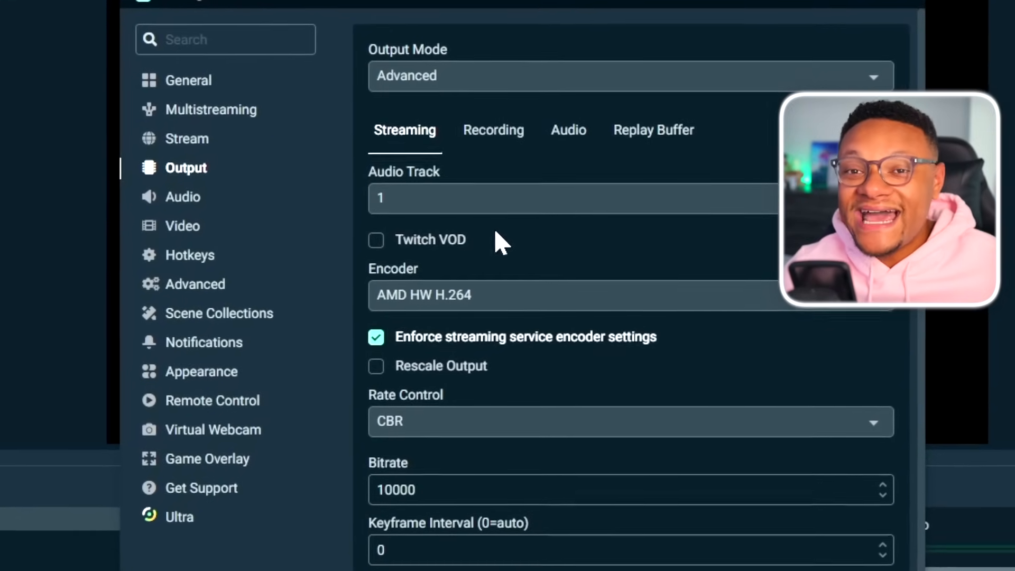
left_click(468, 69)
left_click(435, 146)
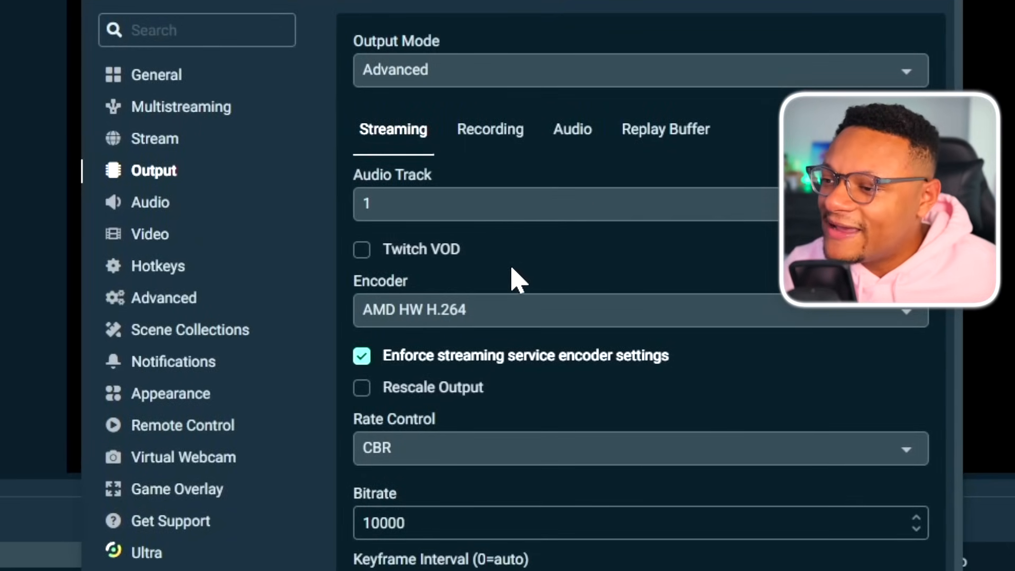
left_click(415, 319)
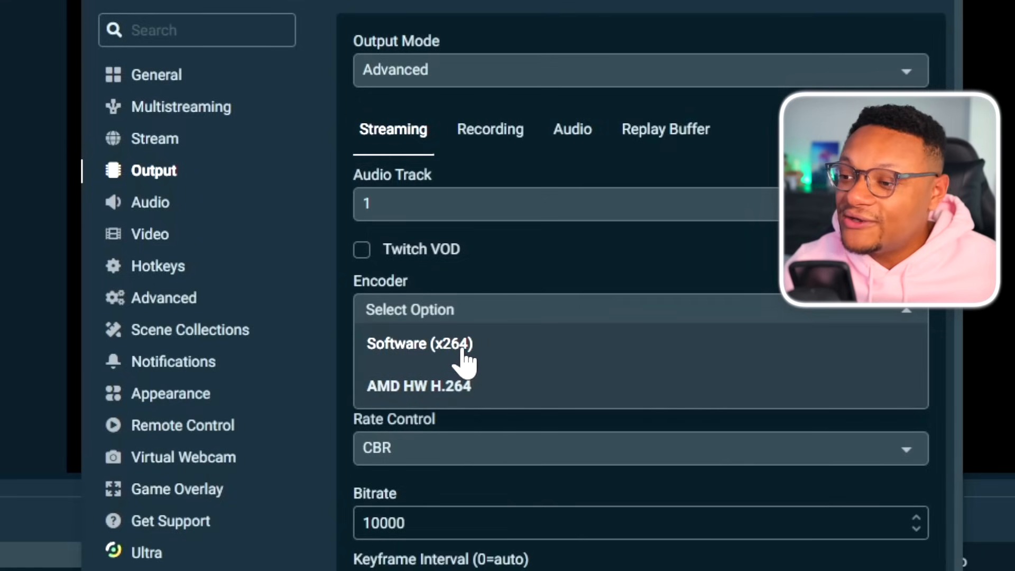
left_click(497, 346)
Step: Set the streaming rate control to CBR and the bitrate to 6000
left_click(444, 275)
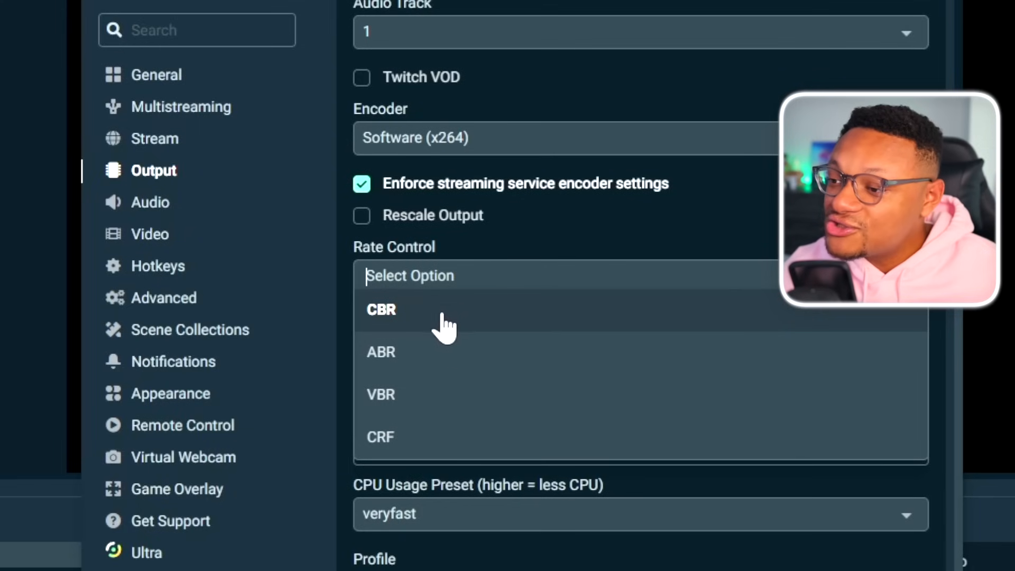
left_click(442, 314)
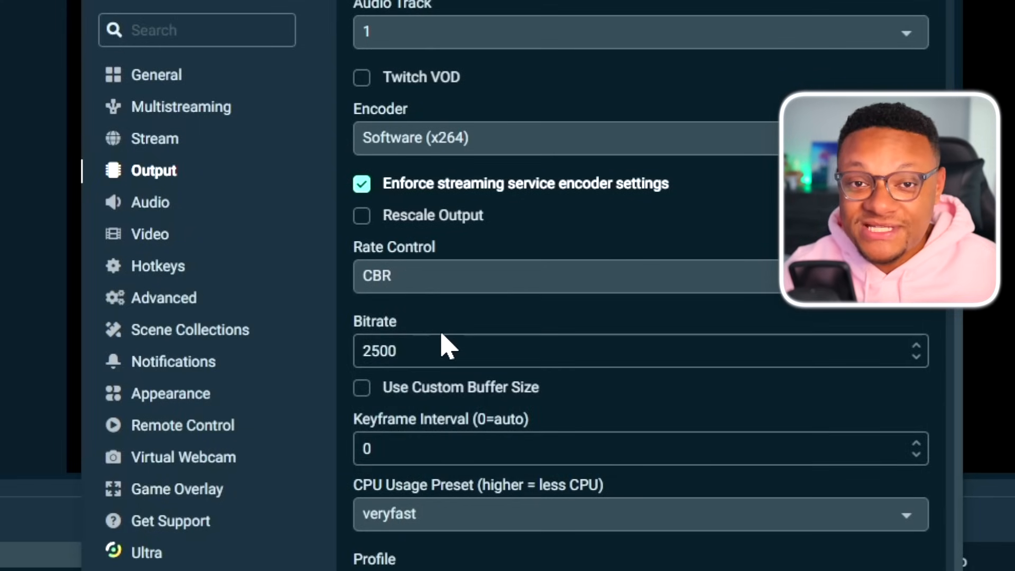
double_click(382, 351)
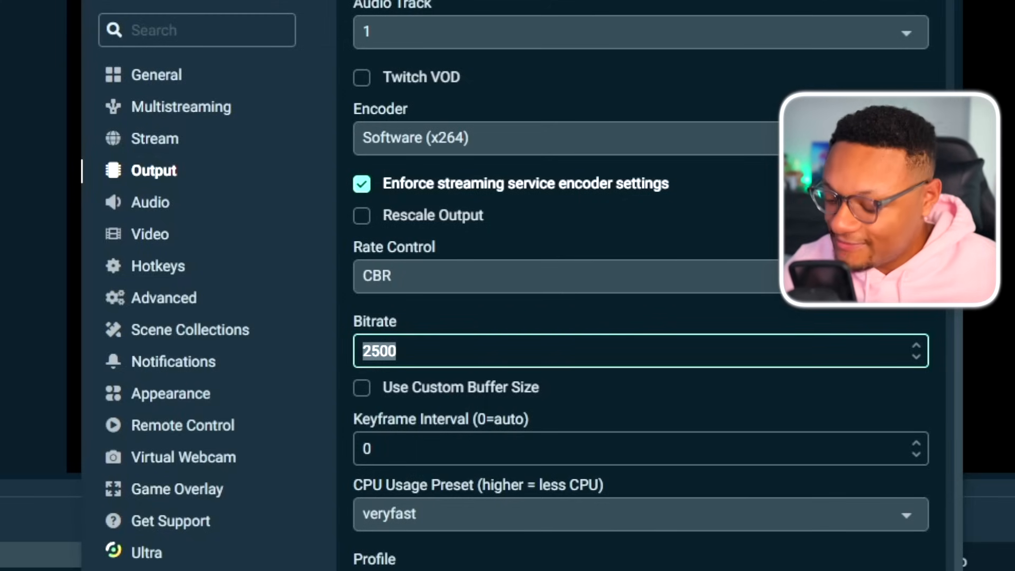
type("6000")
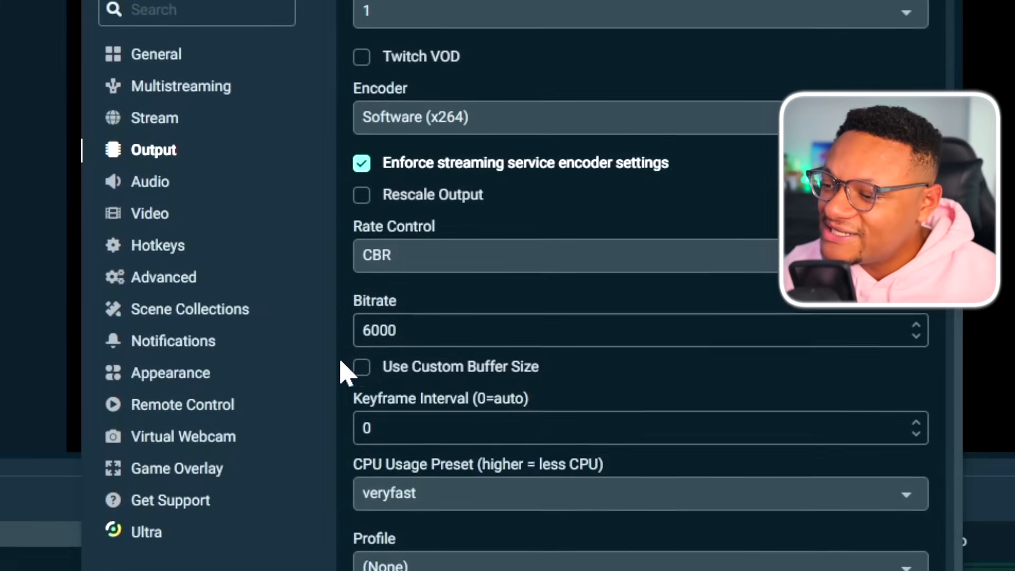
Step: Set the keyframe interval to 2 and look through the CPU usage preset choices
left_click(550, 428)
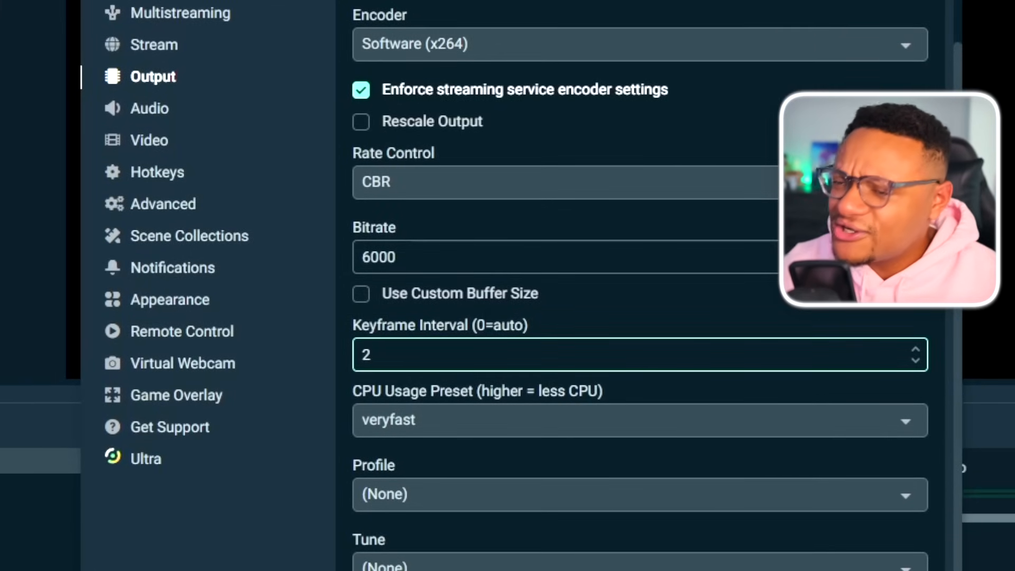
left_click(569, 319)
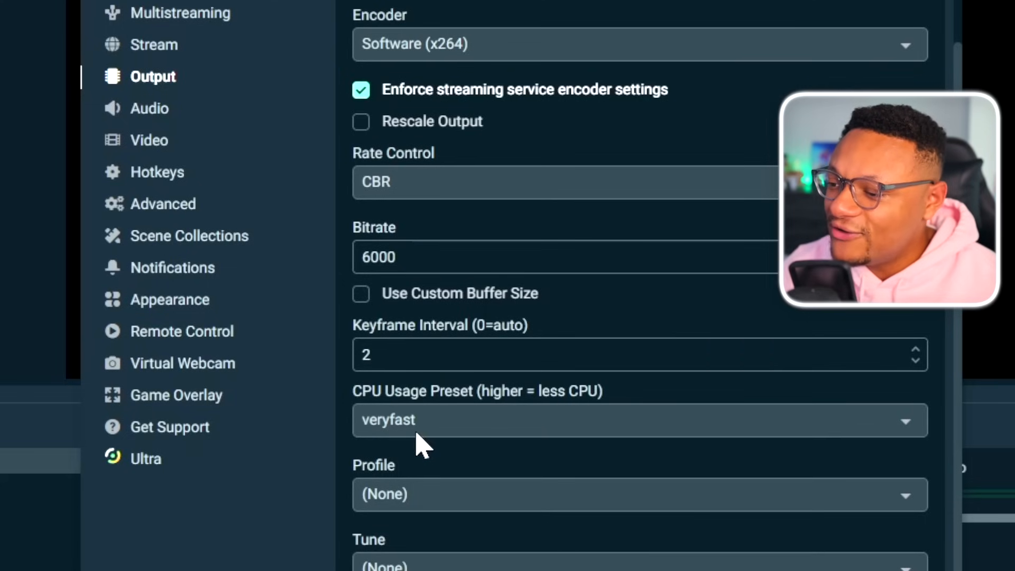
left_click(580, 430)
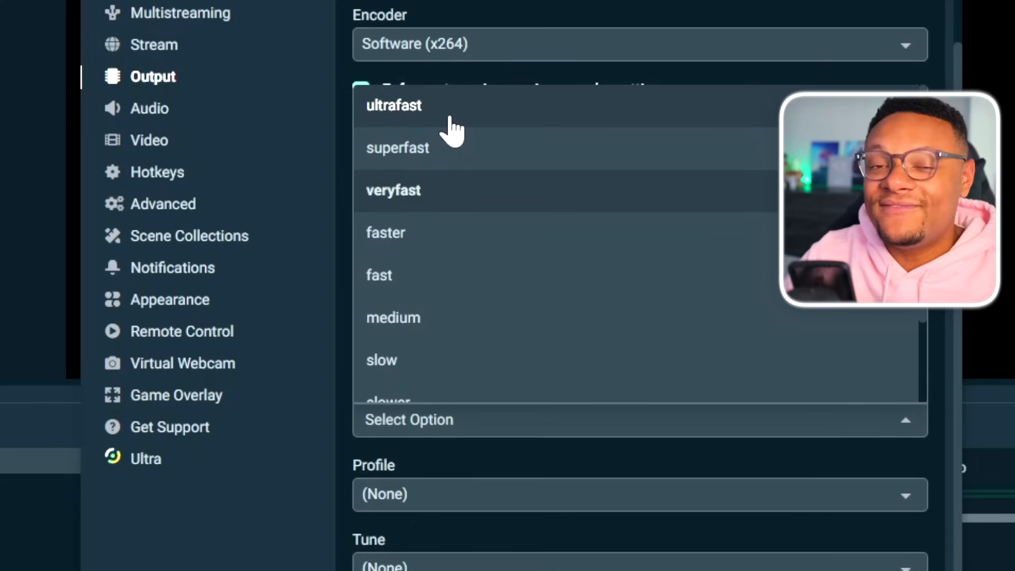
left_click(469, 500)
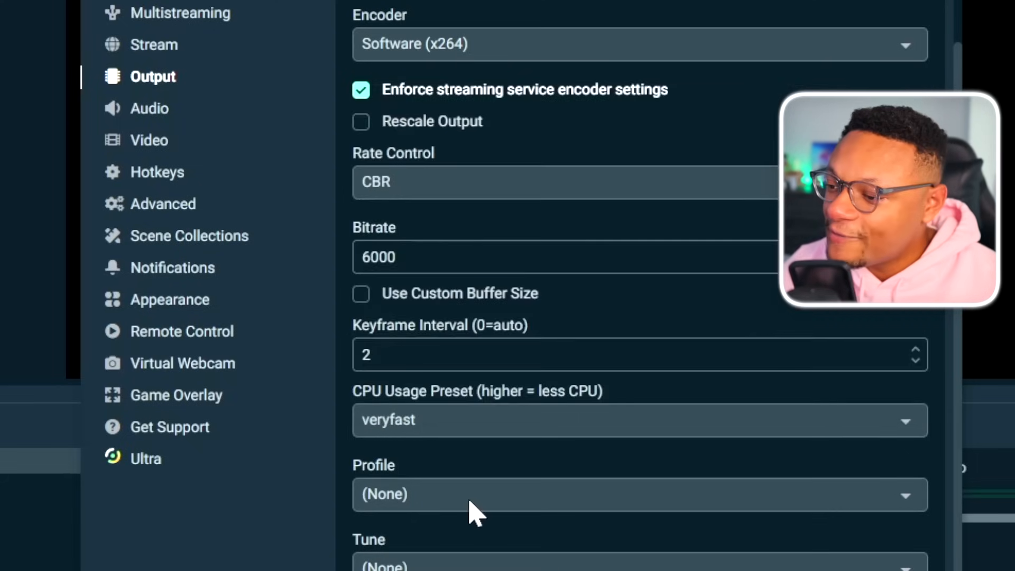
Step: Set the x264 encoder's profile to high and its tune option to zerolatency
left_click(469, 499)
left_click(445, 458)
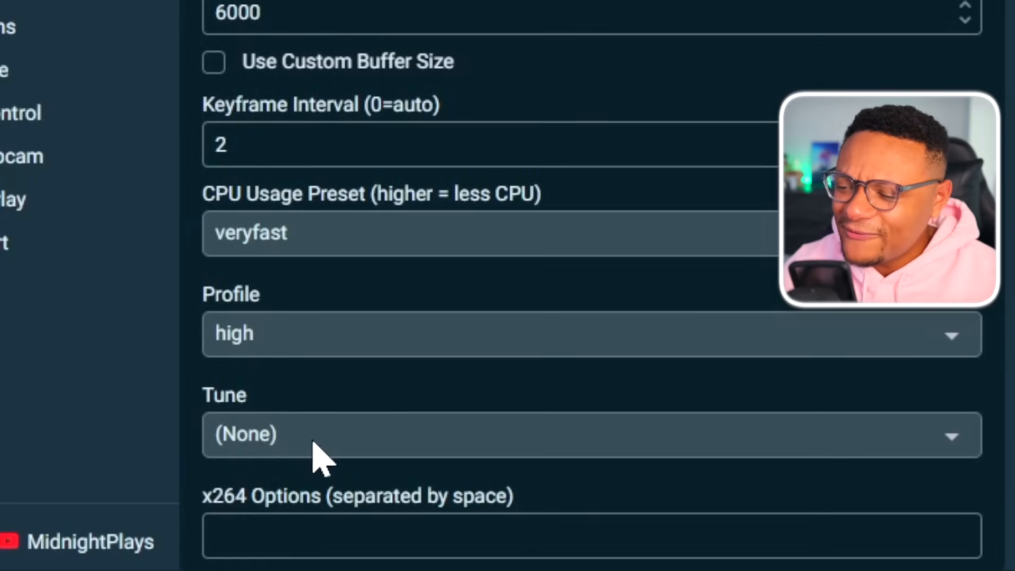
left_click(435, 569)
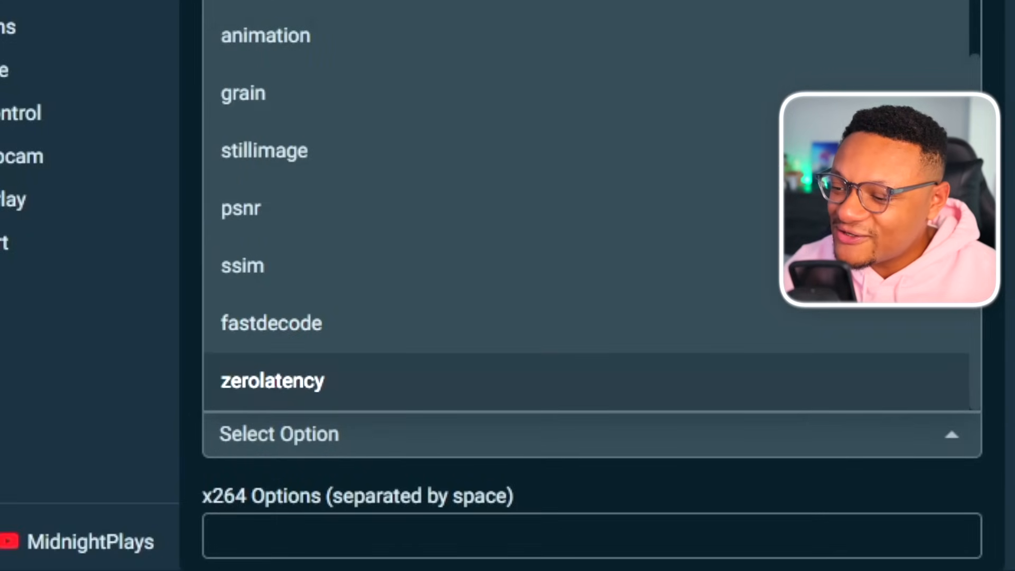
left_click(405, 385)
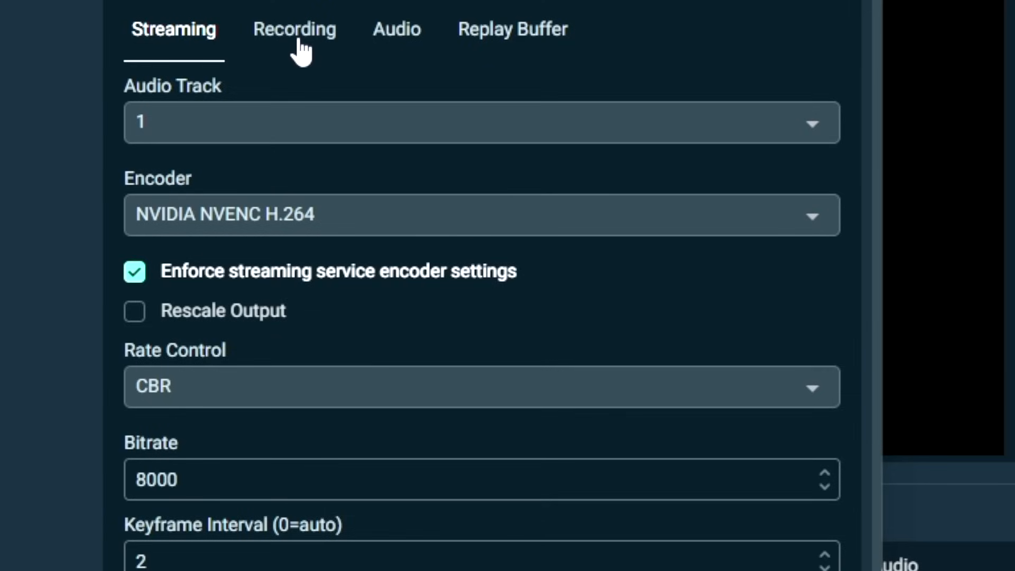
Step: Set recordings to mp4 format in the SLOBS Recordings folder, and enable the replay buffer in the Output settings
left_click(296, 44)
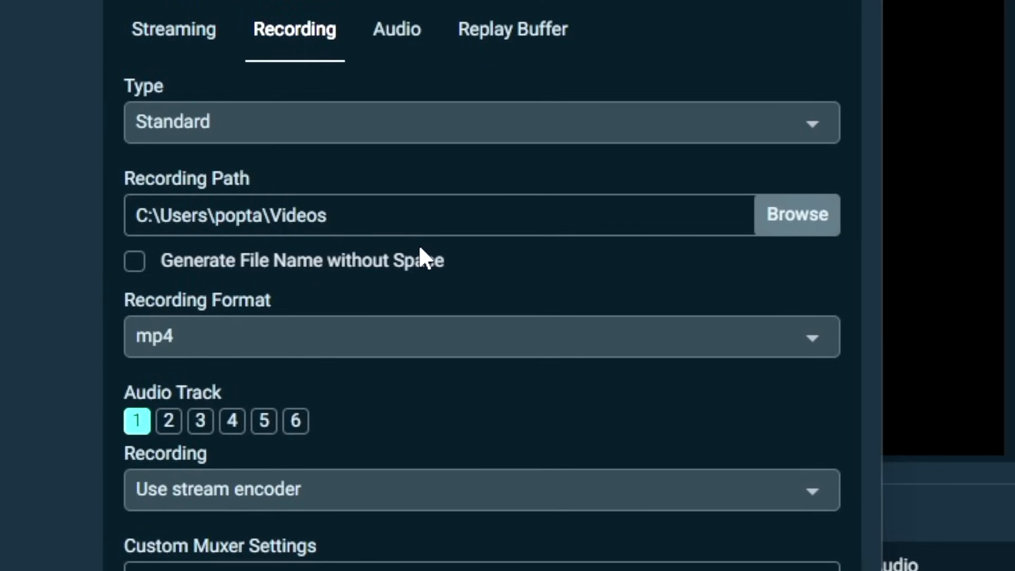
left_click(240, 341)
left_click(238, 404)
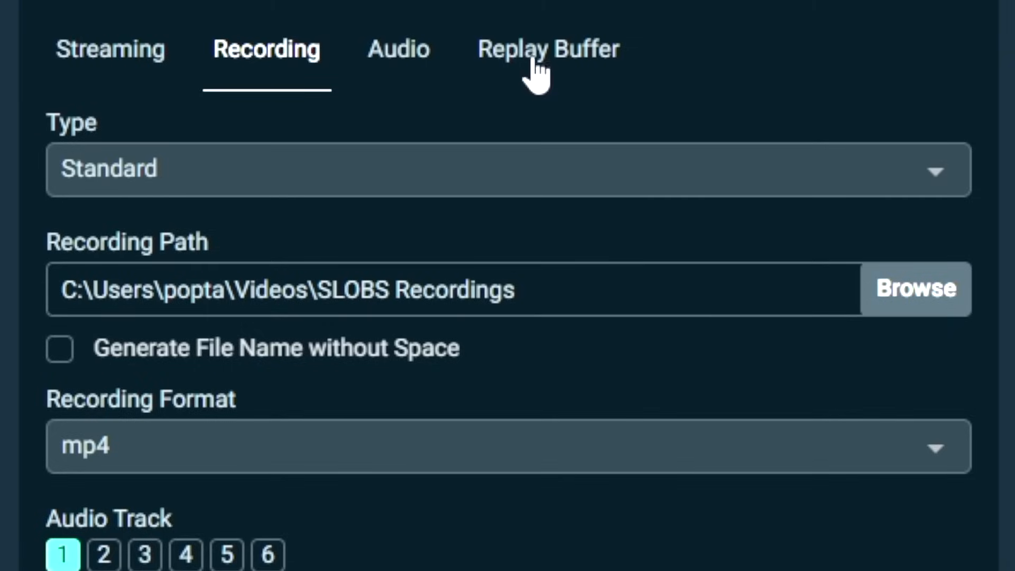
left_click(529, 53)
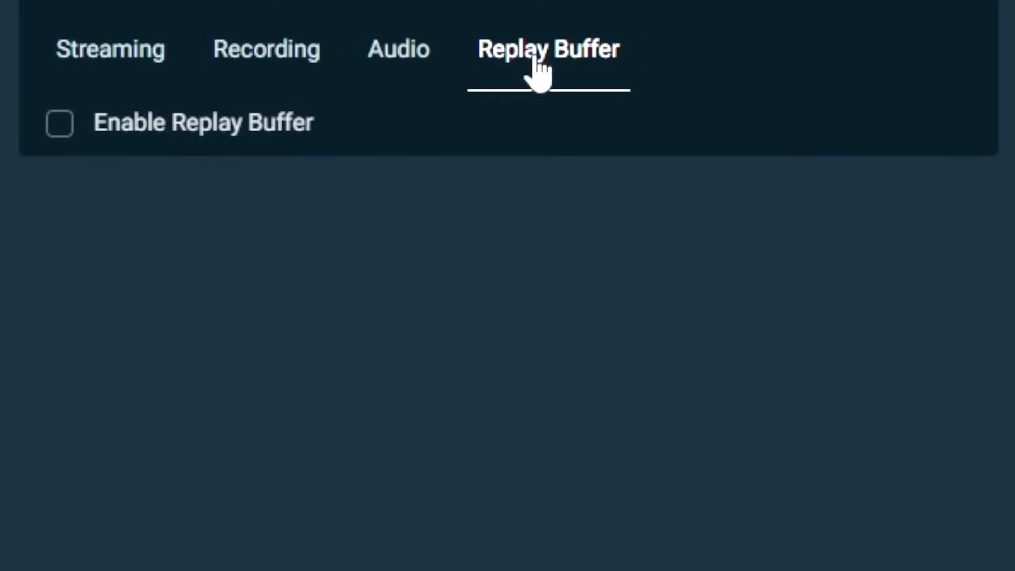
left_click(59, 125)
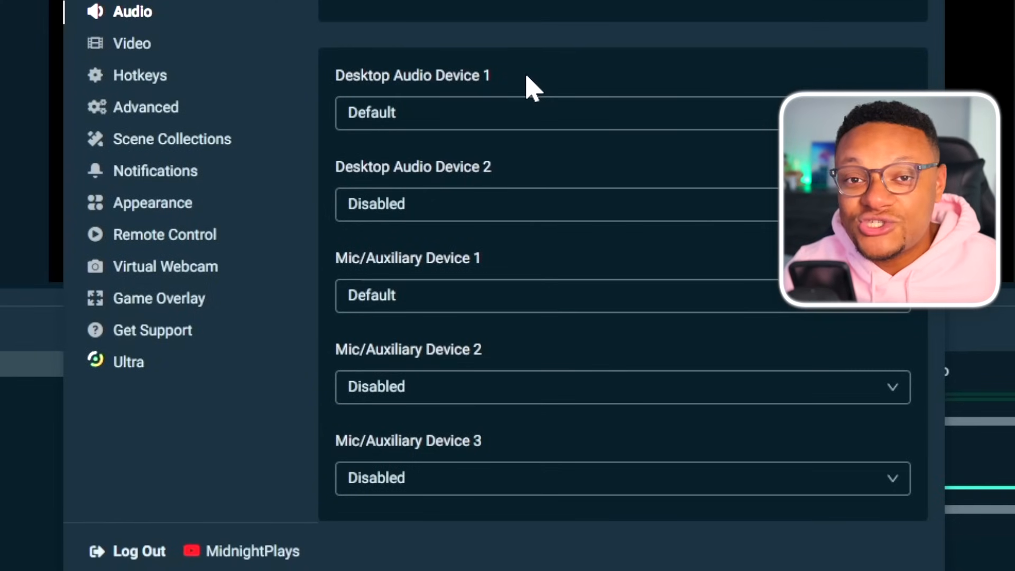
Step: In the Audio settings, choose Default for both Desktop Audio Device 1 and Mic/Auxiliary Device 1
left_click(499, 126)
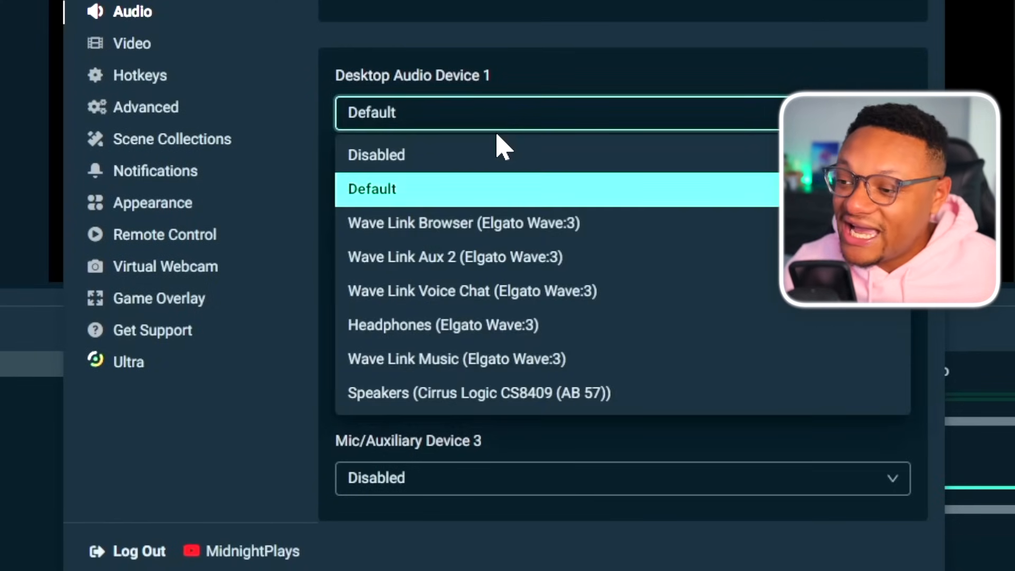
left_click(463, 205)
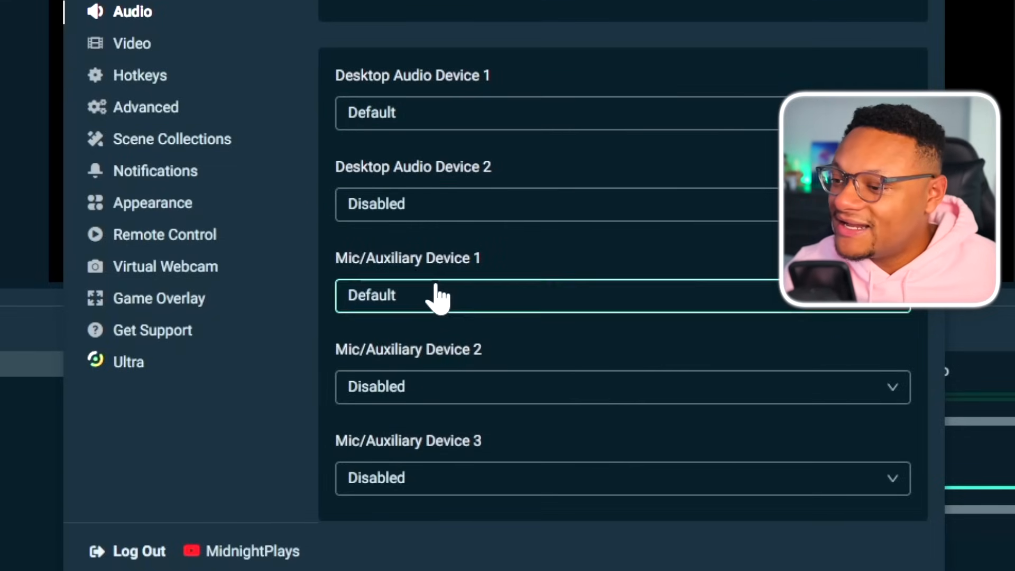
left_click(437, 294)
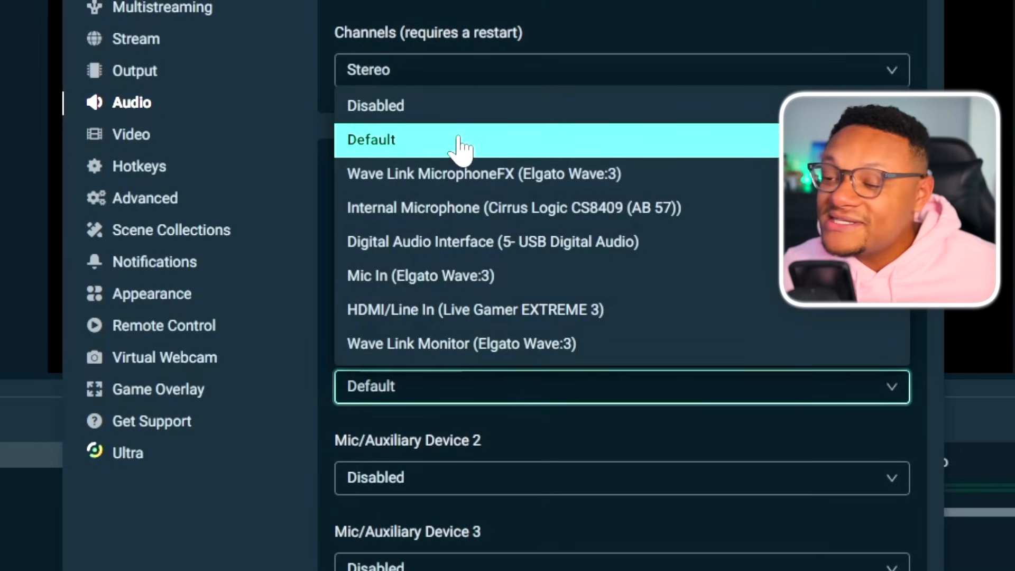
left_click(460, 146)
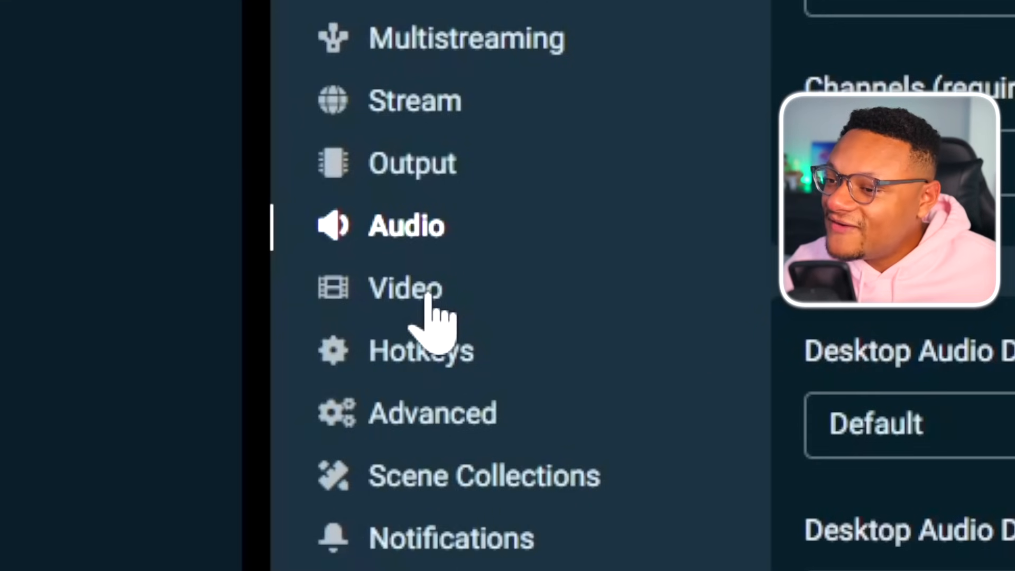
Step: In the Video settings, try a custom base resolution of 3840x2160 with the output resolution also at 3840x2160
left_click(138, 135)
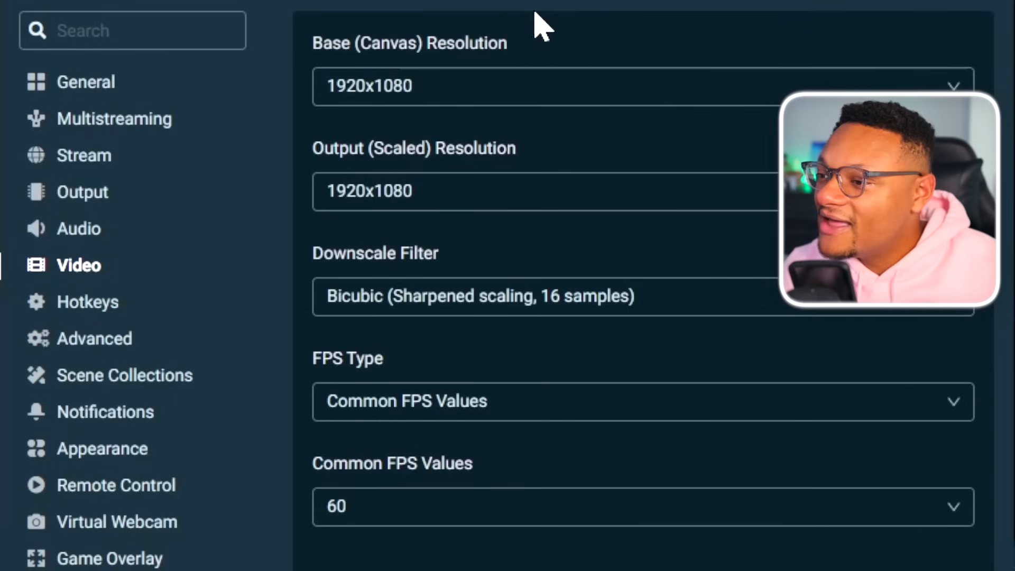
left_click(940, 75)
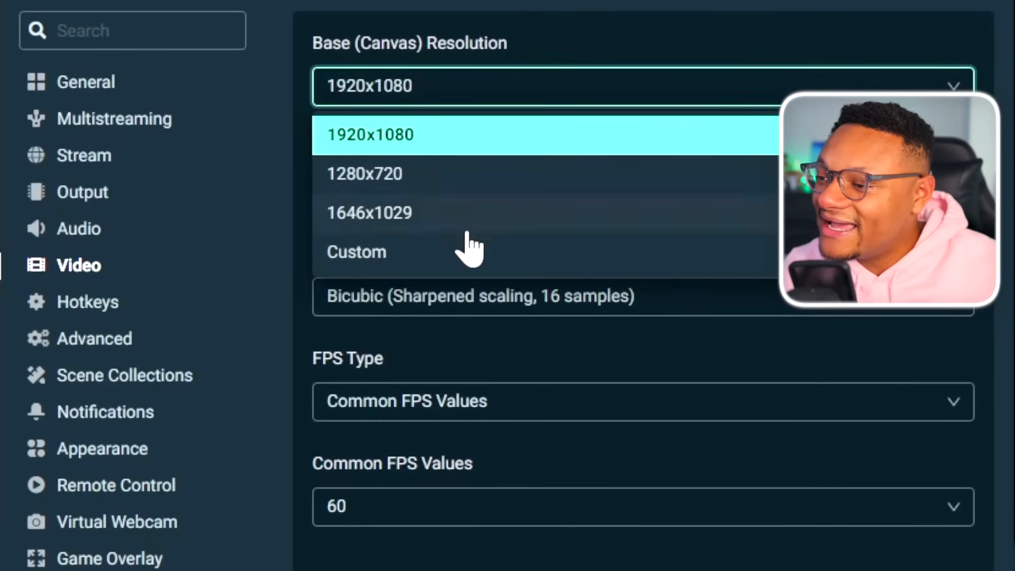
left_click(390, 254)
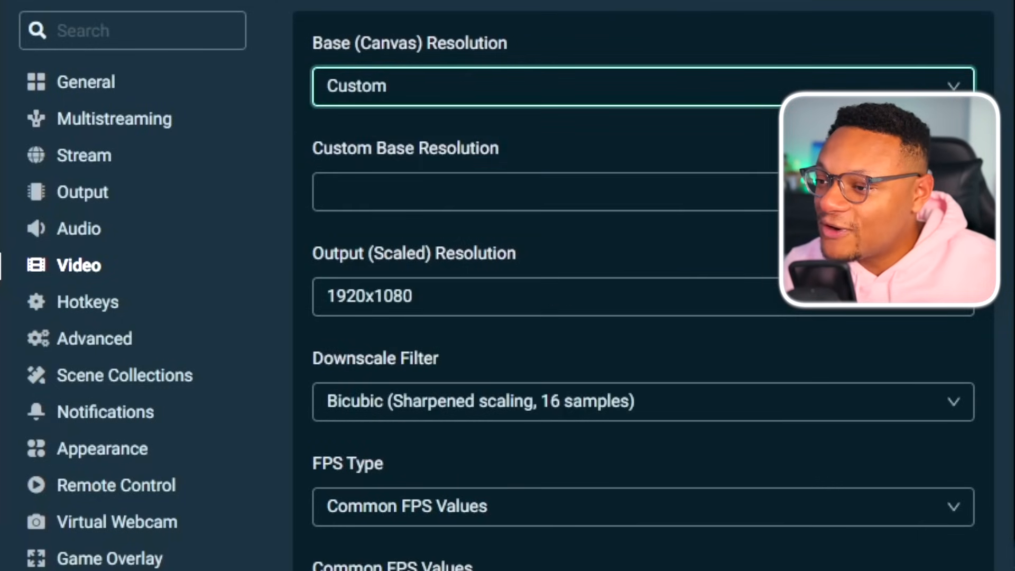
left_click(402, 207)
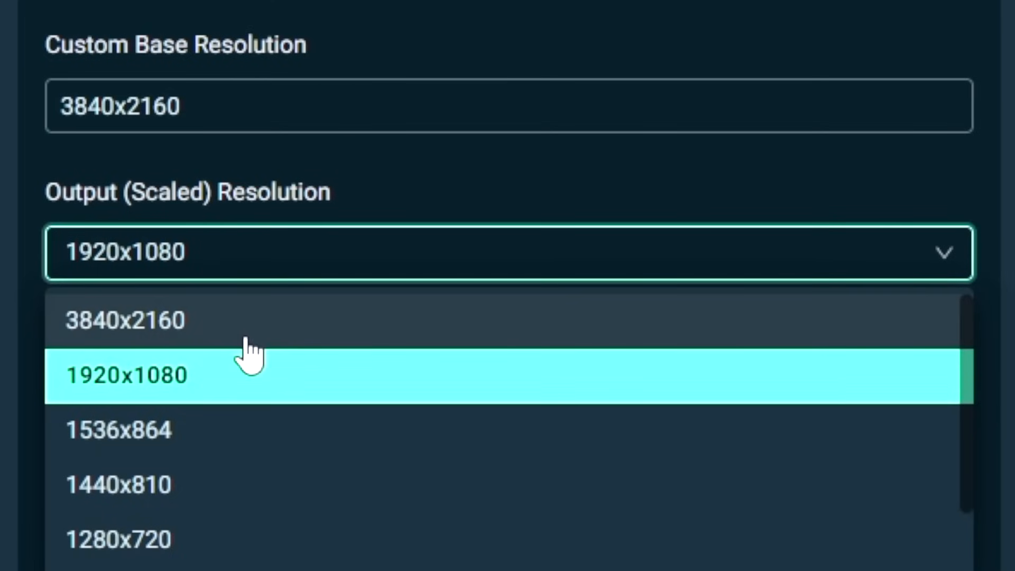
left_click(238, 328)
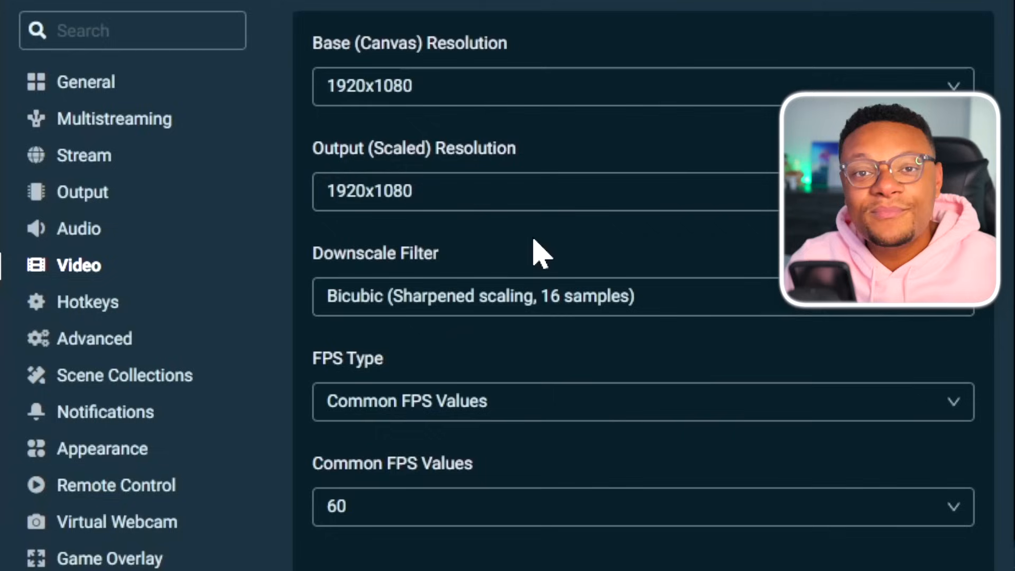
Step: Set the downscale filter to Lanczos (Sharpened scaling, 32 samples) and the common FPS value to 60
left_click(519, 313)
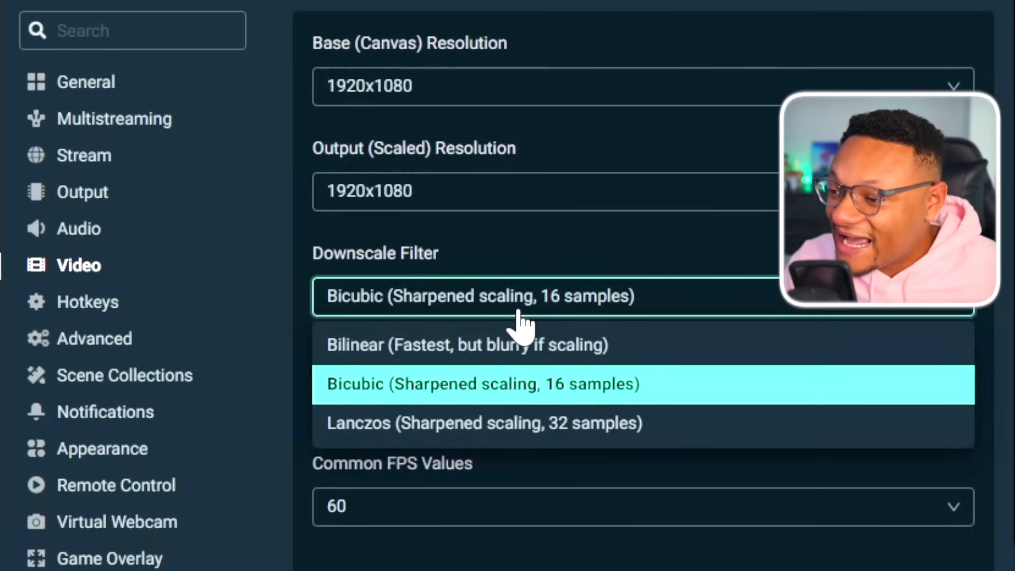
left_click(576, 441)
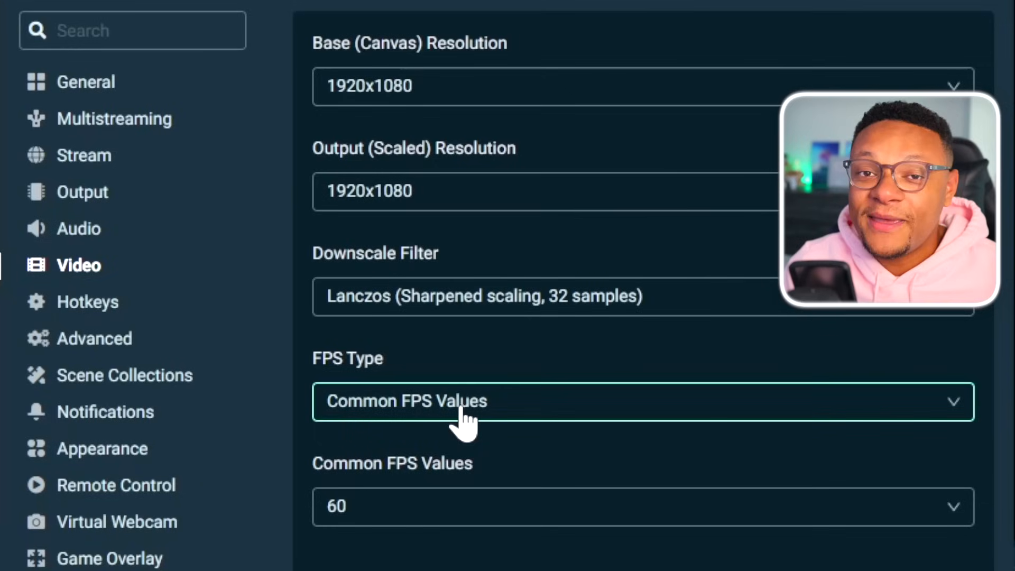
left_click(459, 512)
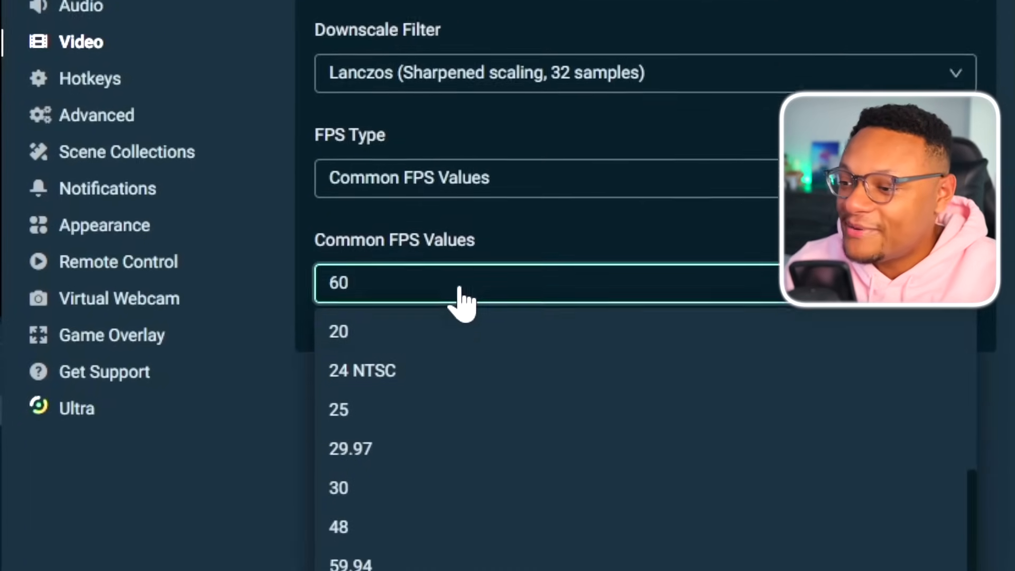
left_click(373, 531)
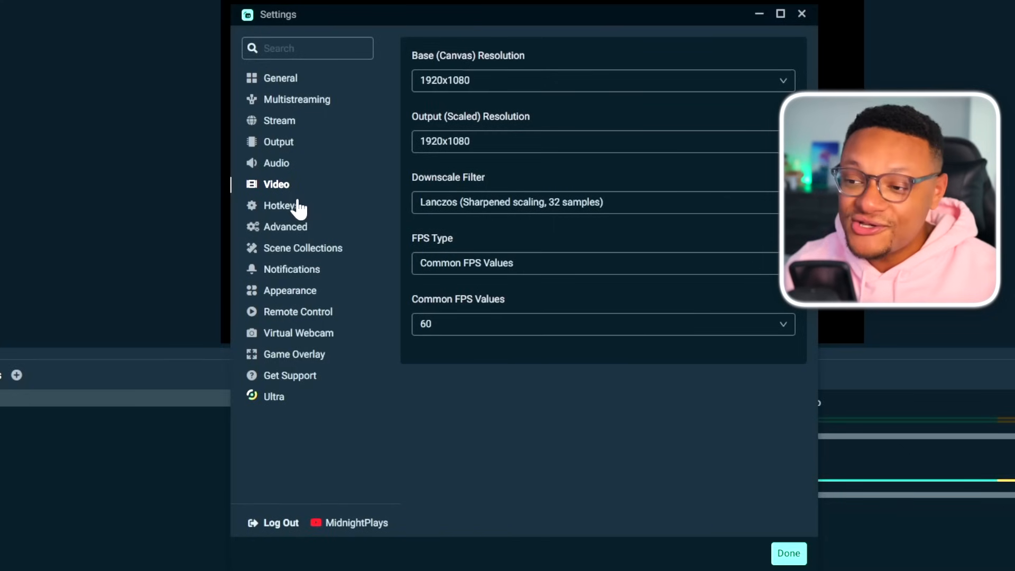
Step: Look through the hotkey and remote control settings and the mobile remote's controls, and close the settings
left_click(298, 205)
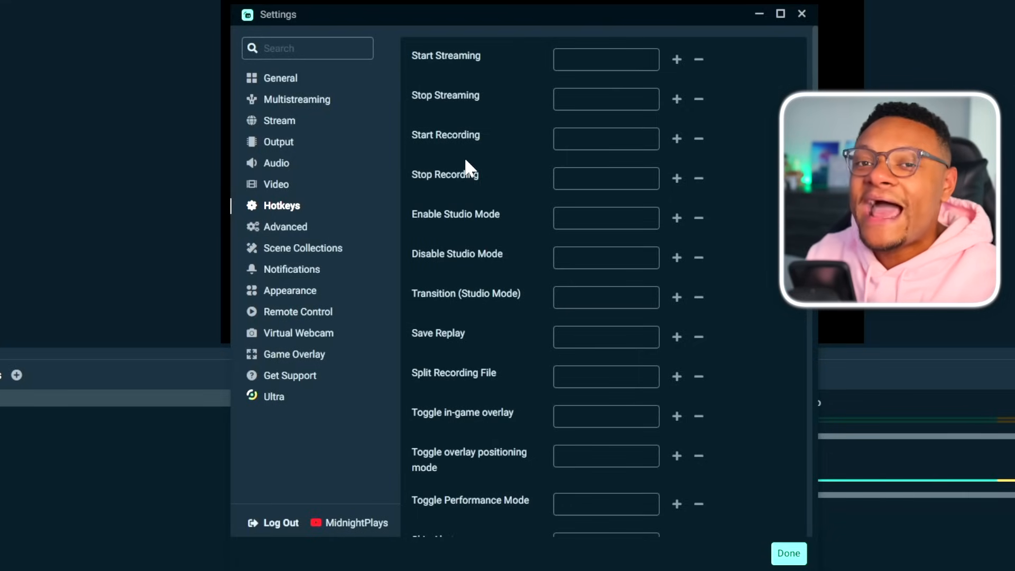
left_click(309, 318)
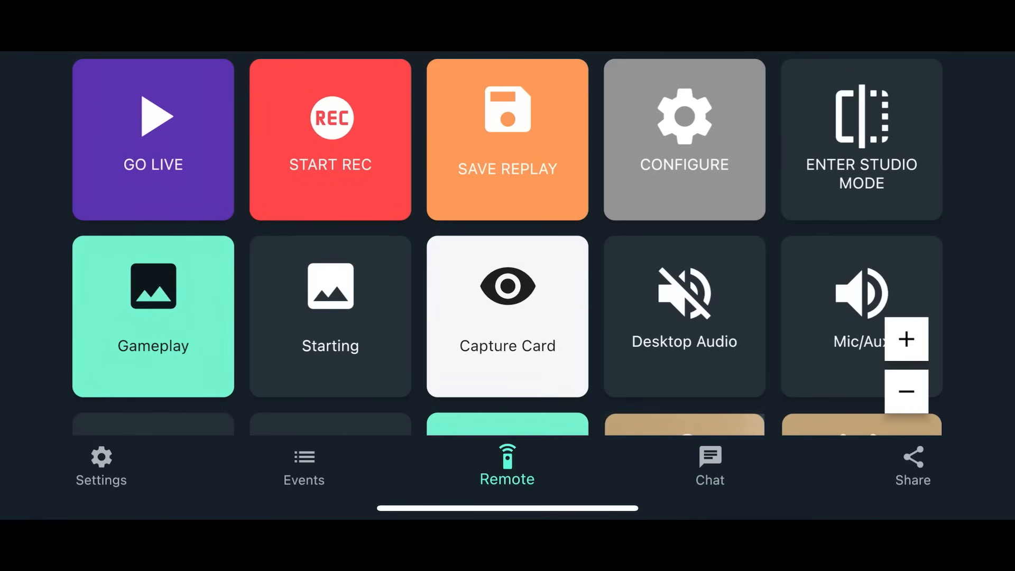
scroll(508, 247, "up", 1)
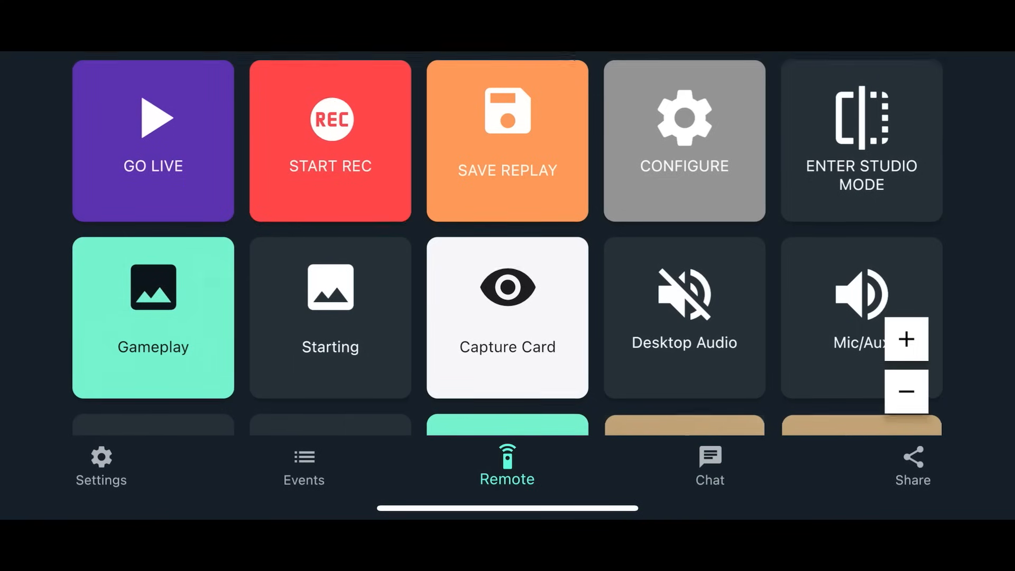
scroll(508, 247, "down", 3)
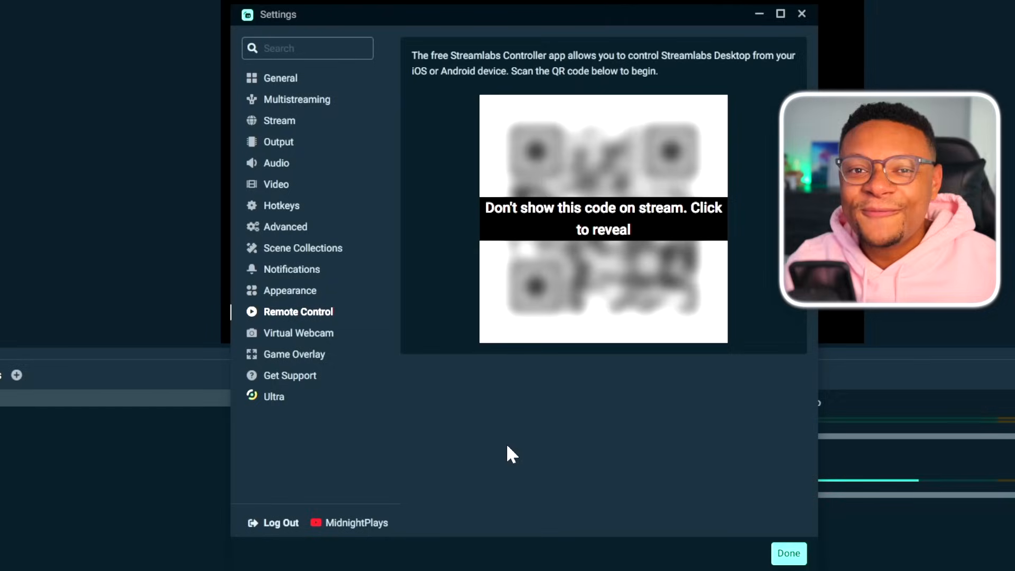
left_click(789, 553)
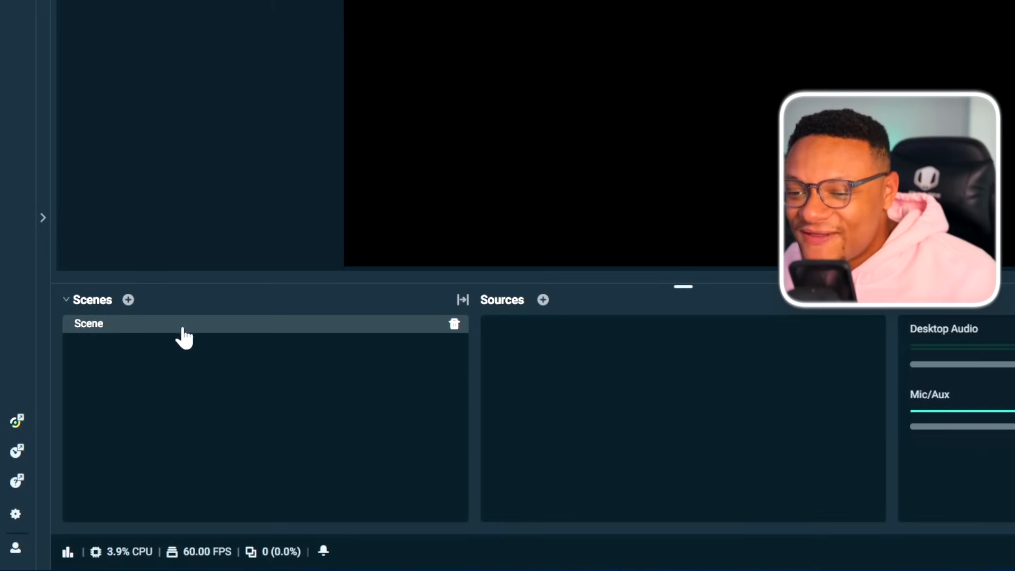
Step: Rename the existing scene as Gameplay
right_click(242, 337)
left_click(274, 357)
type("Gamplay")
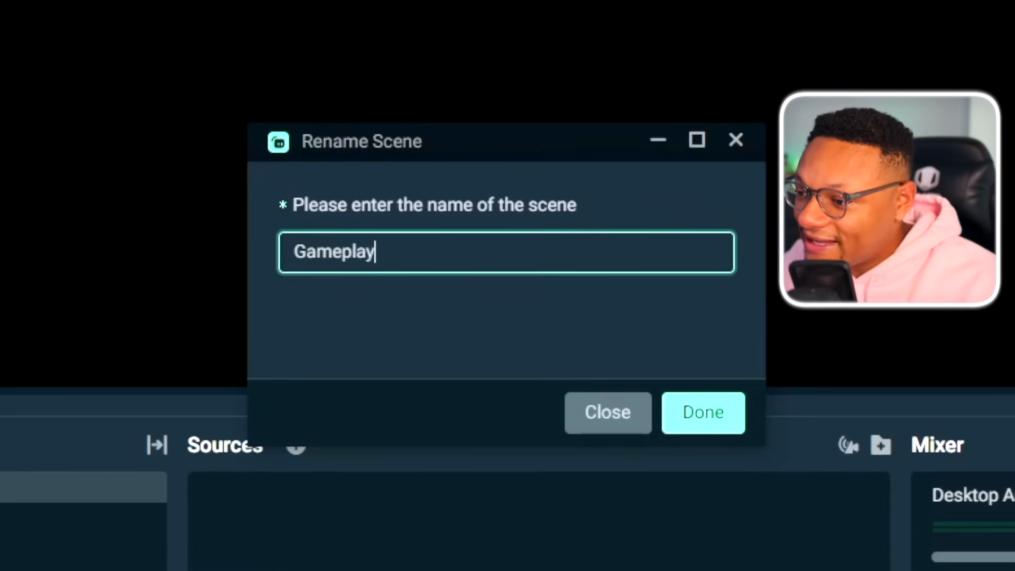
key("Return")
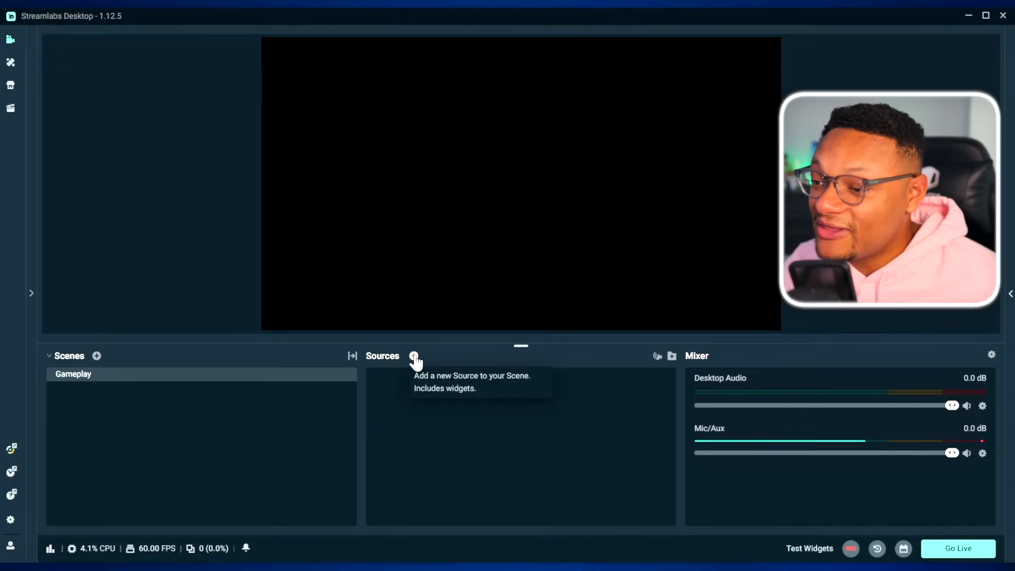
Step: Add a Media File source that plays the local file "shoish - YouTube Transparent" and close its settings
left_click(301, 184)
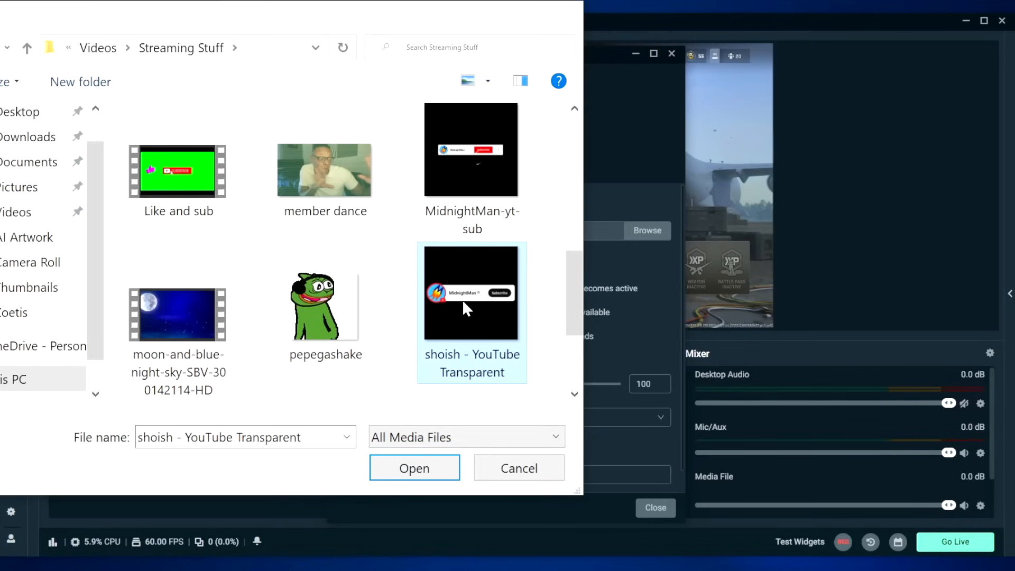
double_click(462, 299)
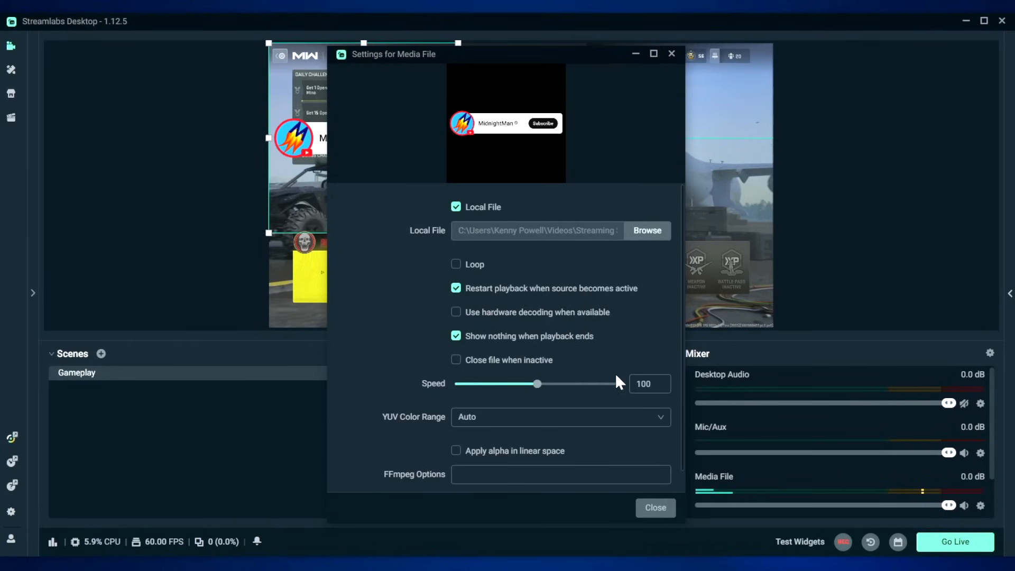
left_click(655, 507)
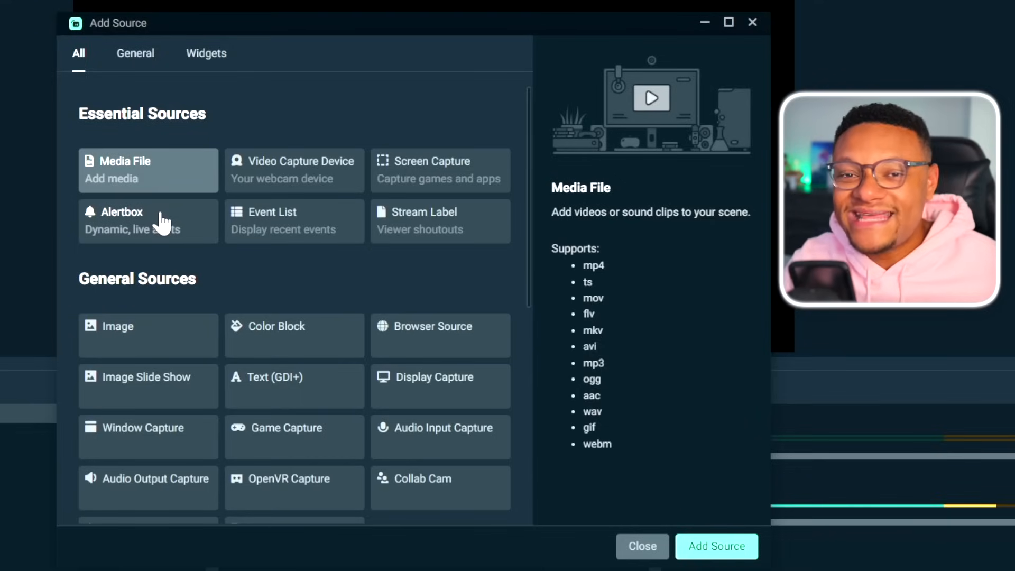
Step: Check the Image source's description and add a Video Capture Device source under its default name
left_click(133, 330)
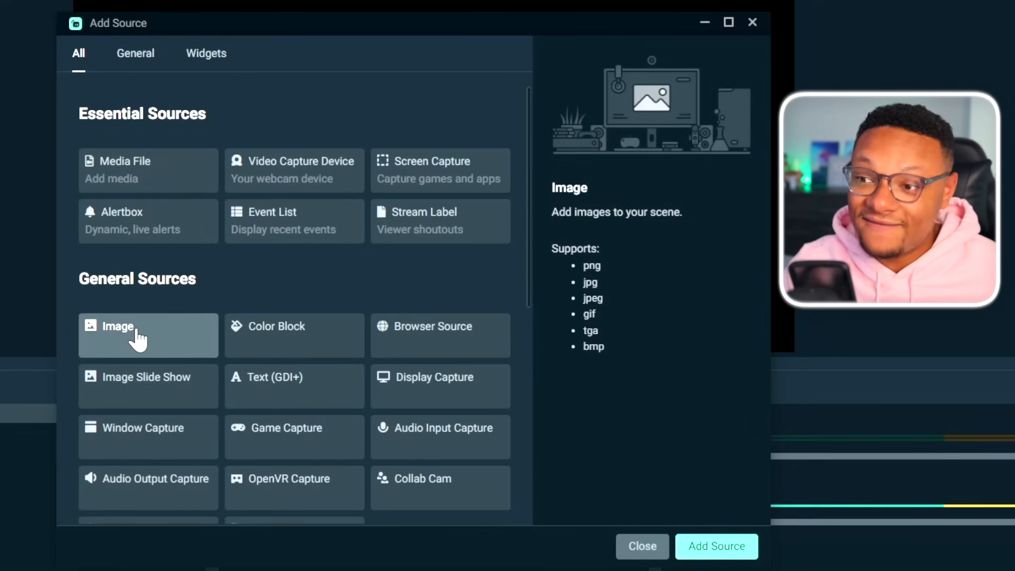
left_click(262, 179)
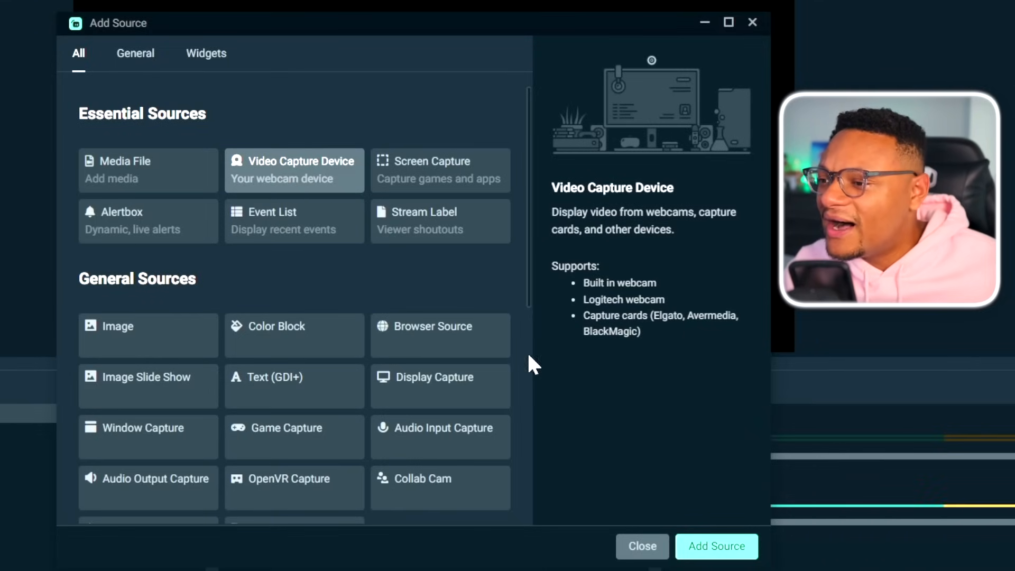
left_click(717, 547)
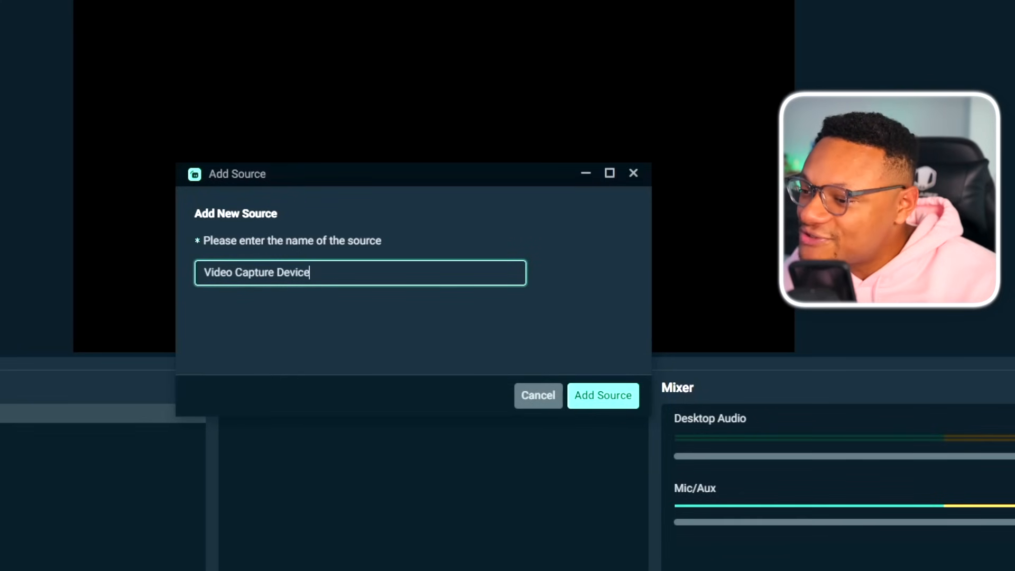
key("Return")
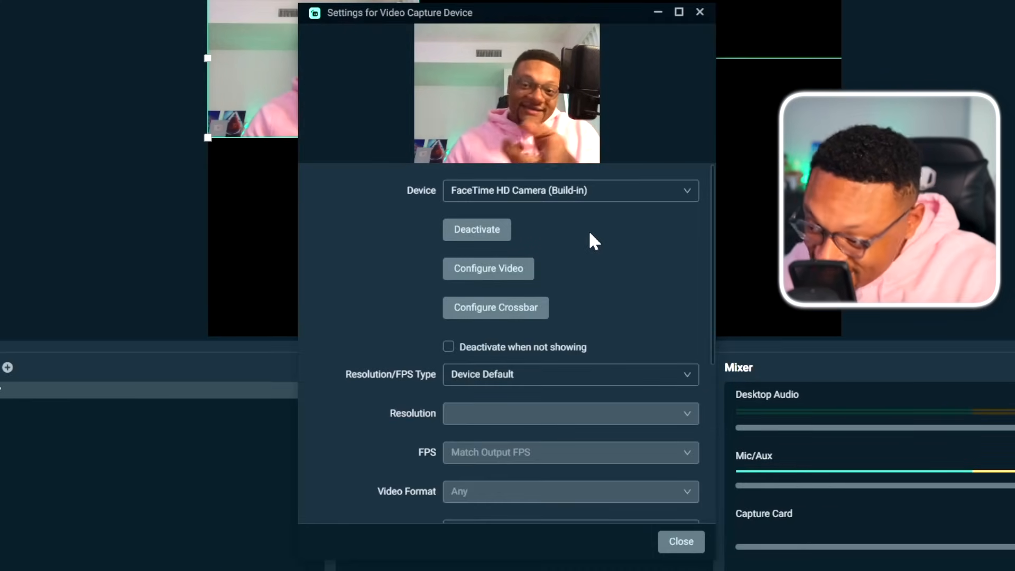
Step: Set the video capture source's device to Live Gamer EXTREME 3, review its remaining options and close the settings
left_click(598, 199)
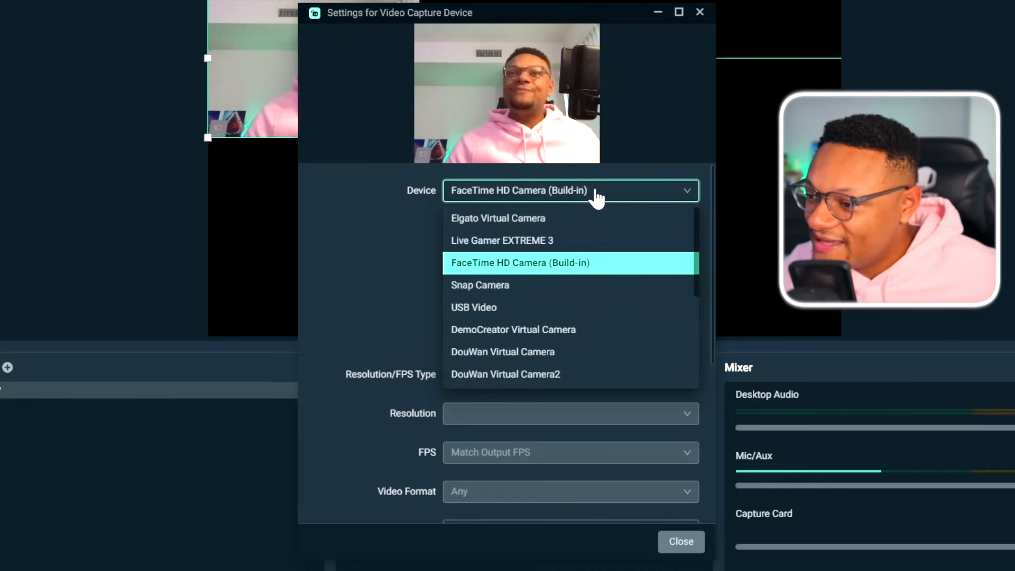
left_click(561, 241)
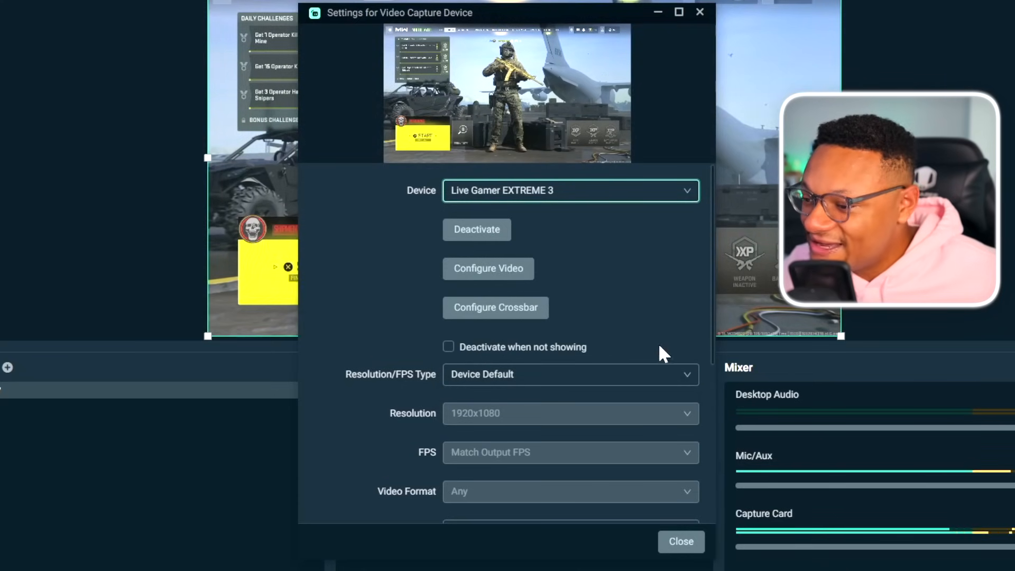
scroll(577, 369, "down", 5)
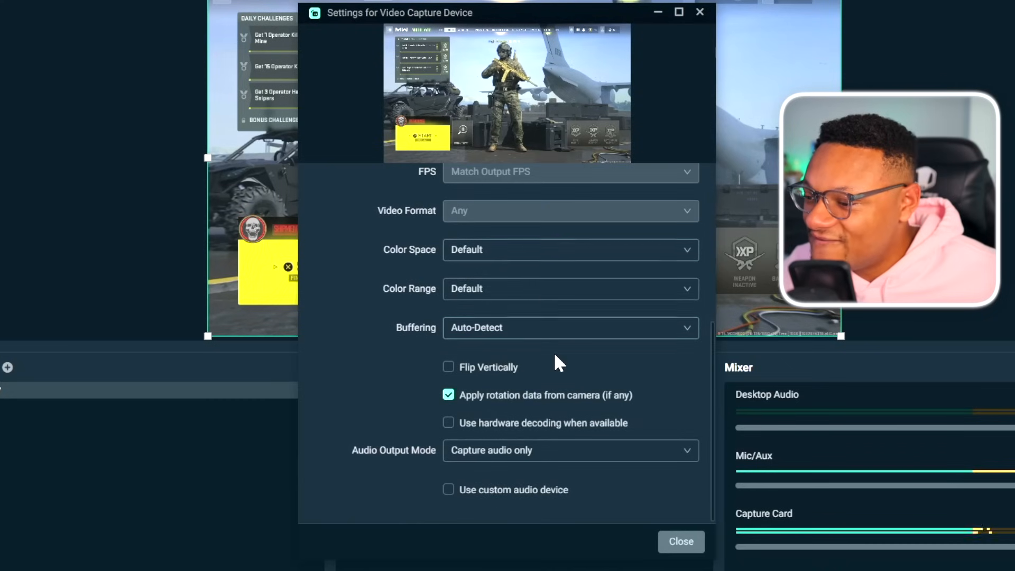
scroll(558, 363, "up", 5)
left_click(681, 546)
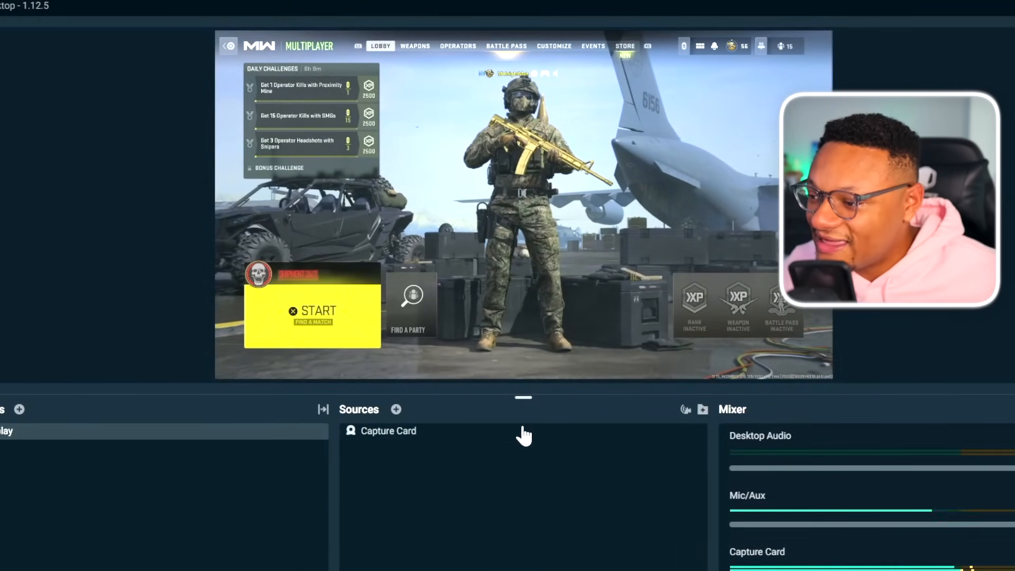
Step: Add a new Video Capture Device source named Facecam instead of reusing the Capture Card source, and close its settings
left_click(396, 409)
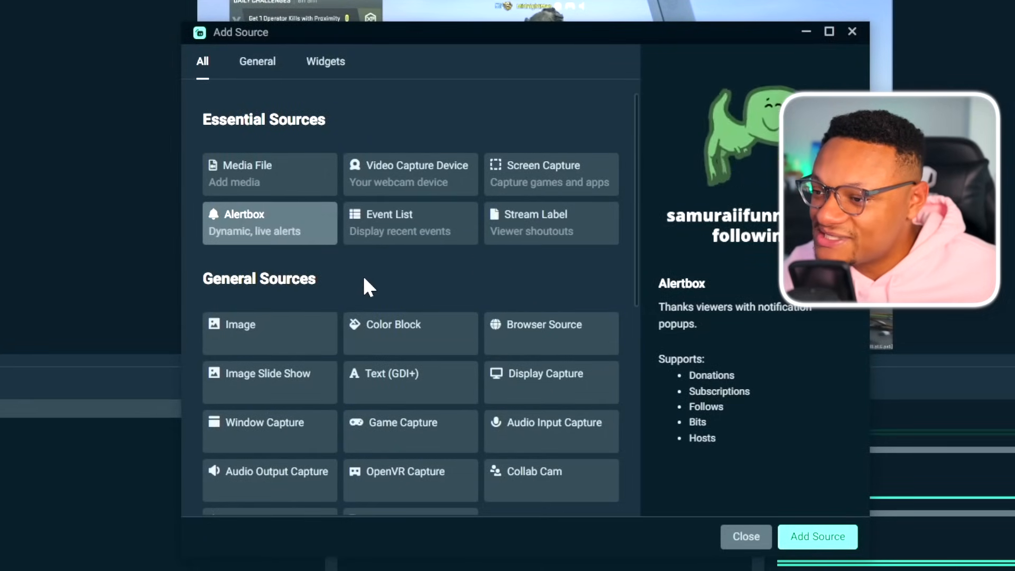
left_click(373, 189)
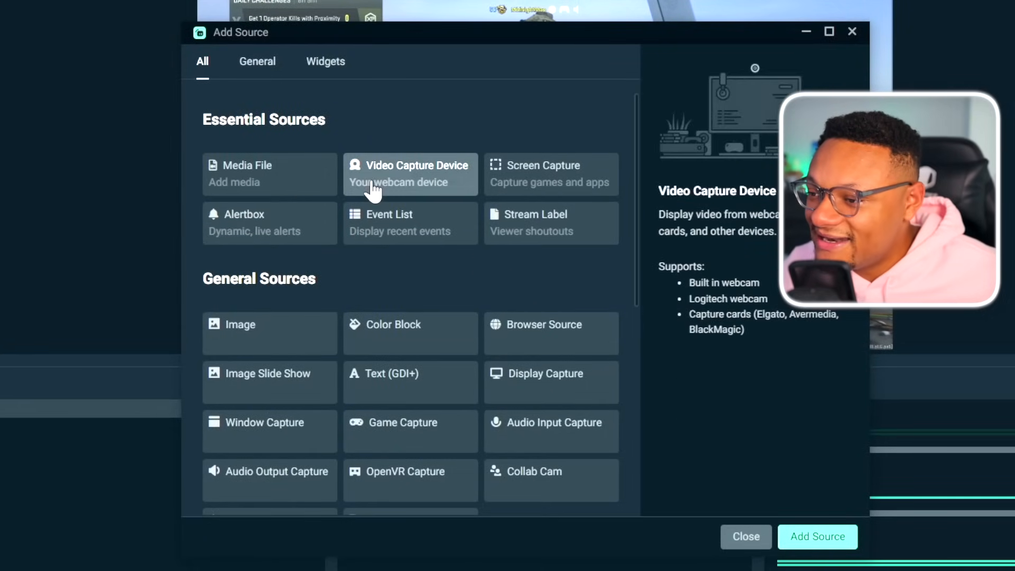
left_click(807, 537)
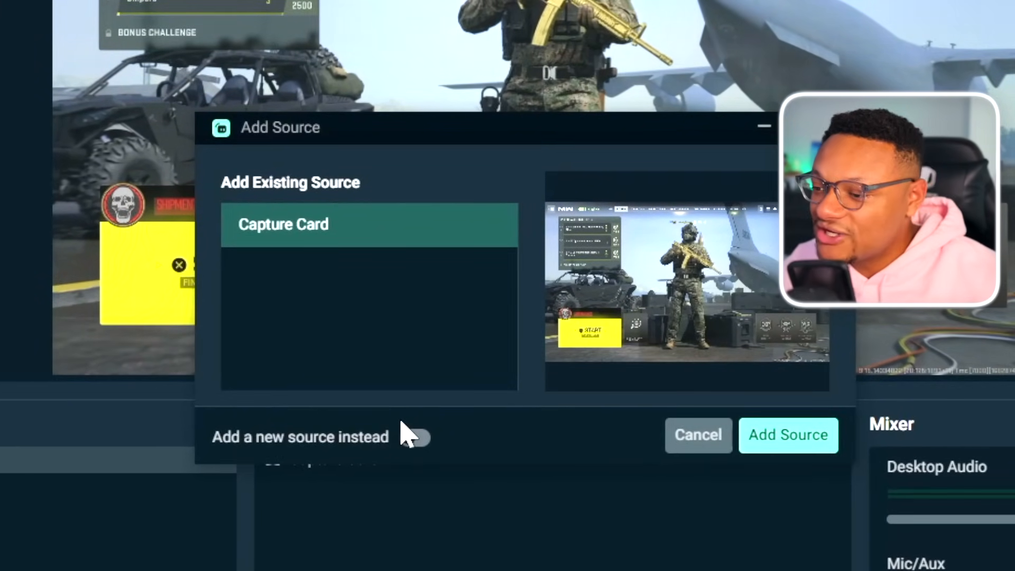
left_click(415, 437)
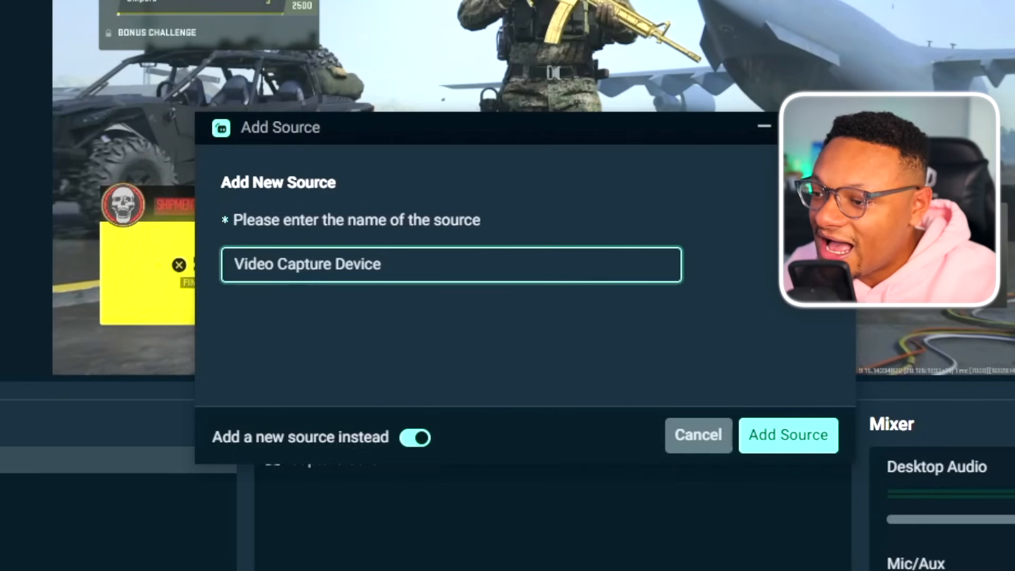
triple_click(358, 265)
type("Fa")
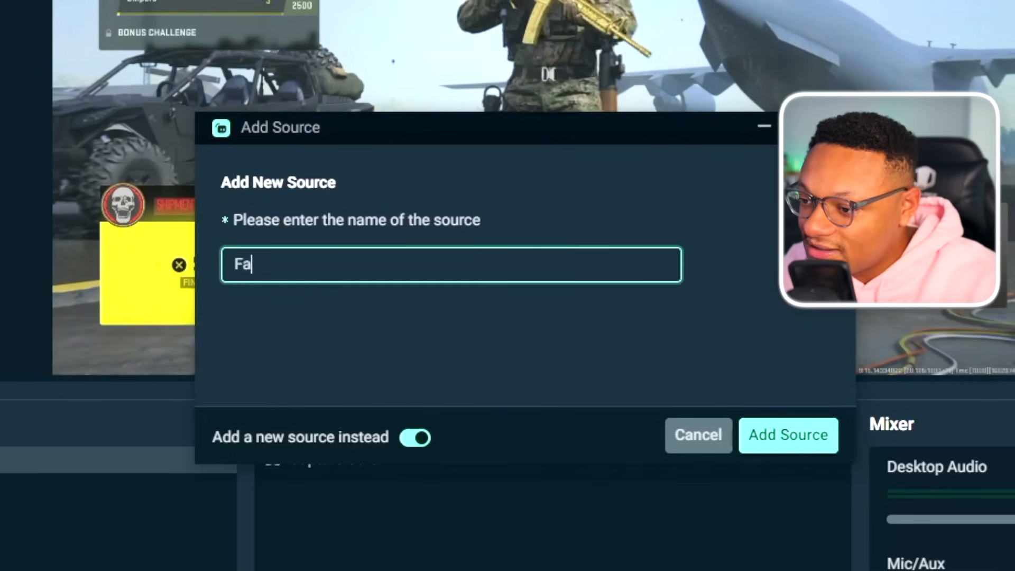
type("cecam")
left_click(788, 436)
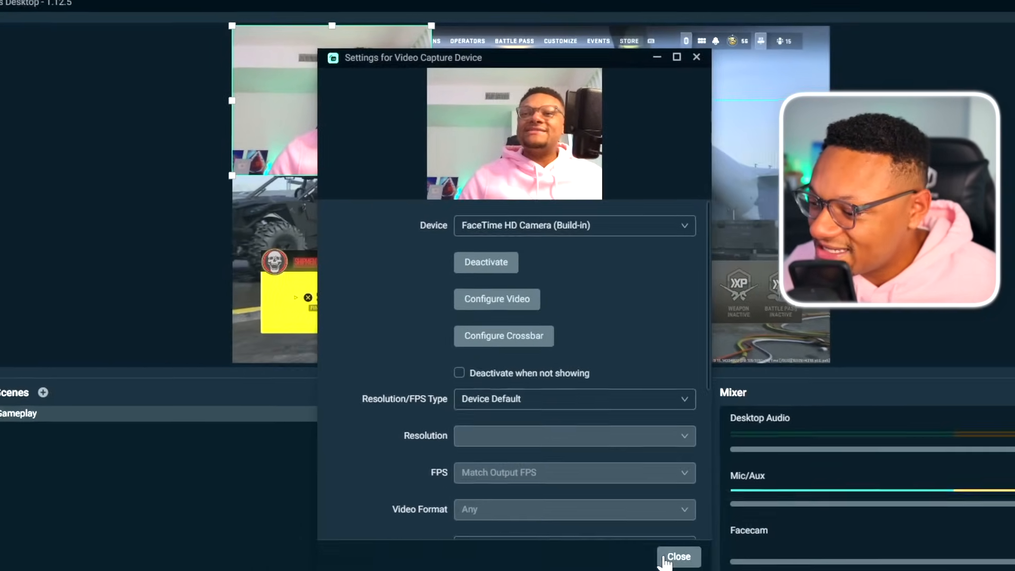
left_click(665, 560)
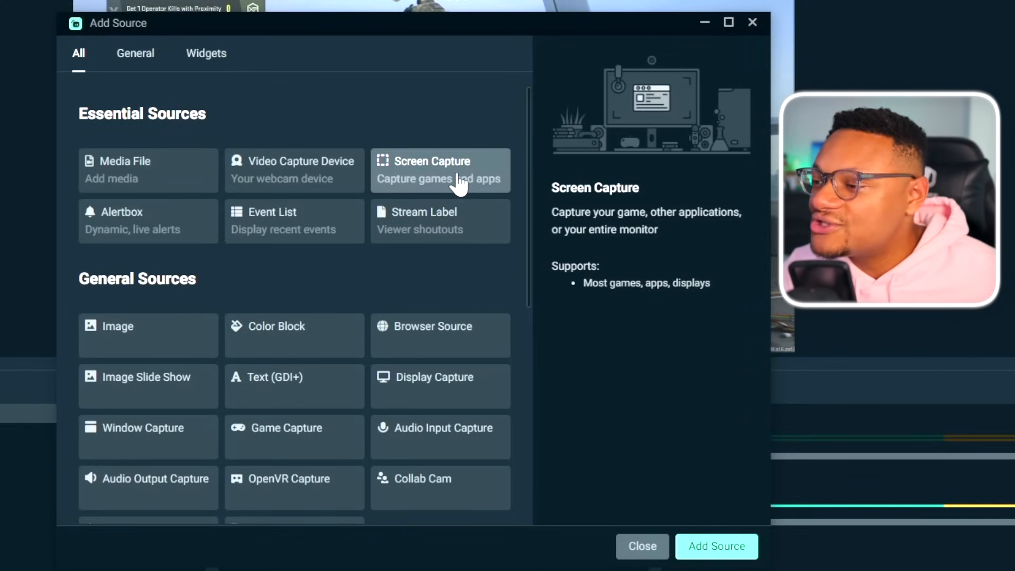
Step: Add a Screen Capture source and look through its game, entire-screen and window capture options
double_click(475, 181)
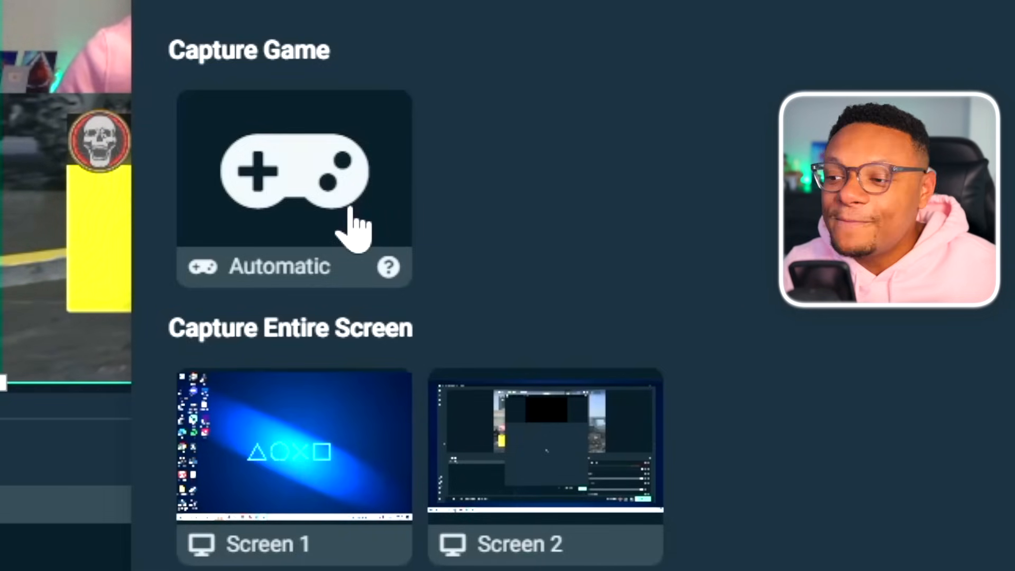
scroll(350, 211, "down", 1)
scroll(349, 210, "down", 1)
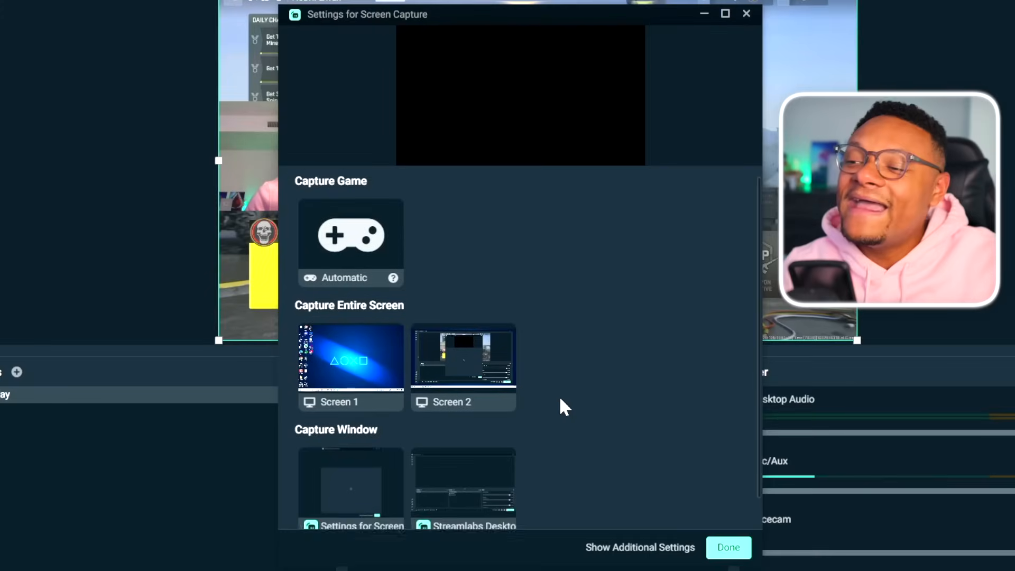
scroll(561, 400, "up", 1)
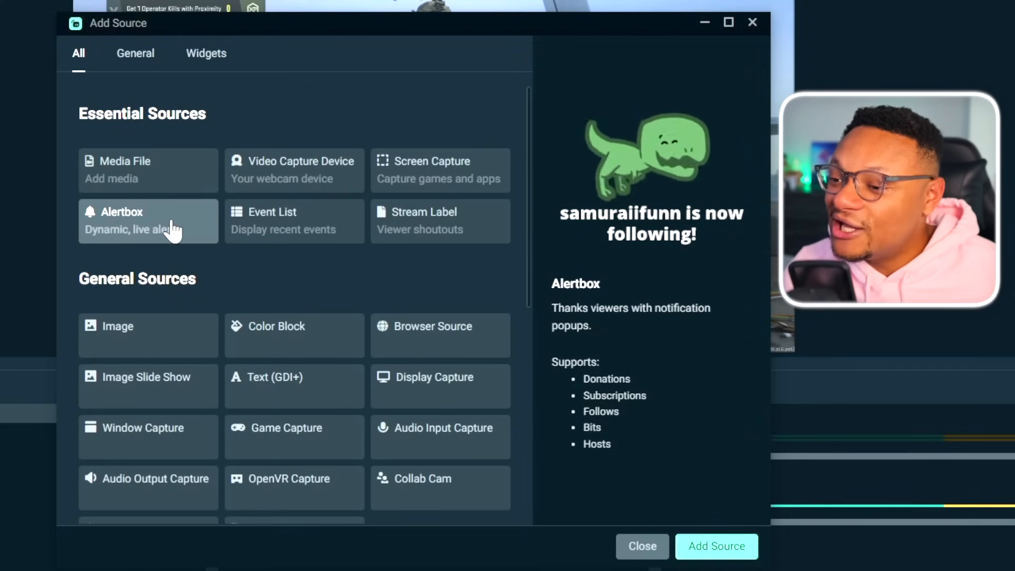
Step: Add an Alertbox source under its default name and test its Subscriber alert
left_click(714, 546)
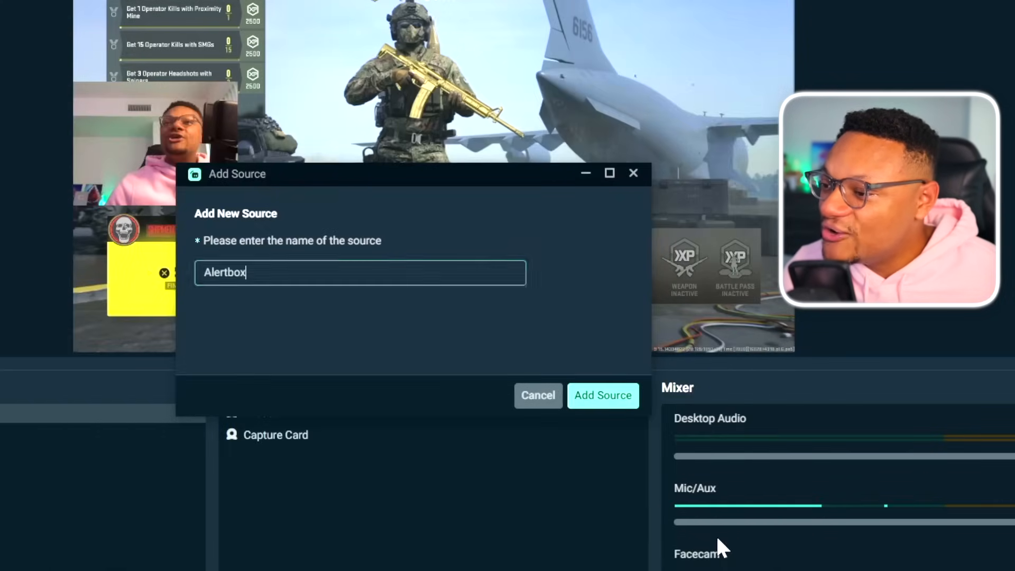
left_click(603, 395)
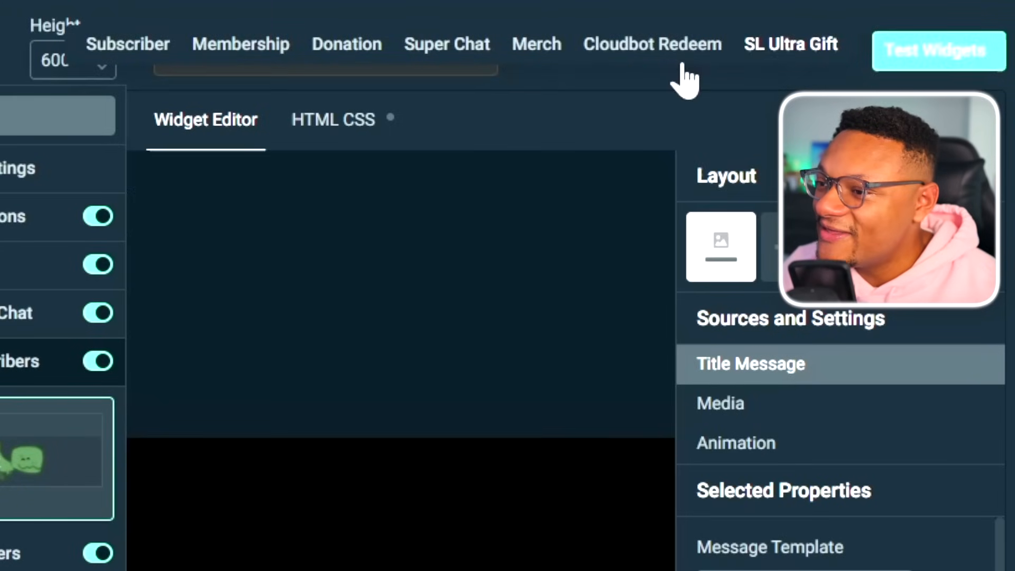
left_click(128, 53)
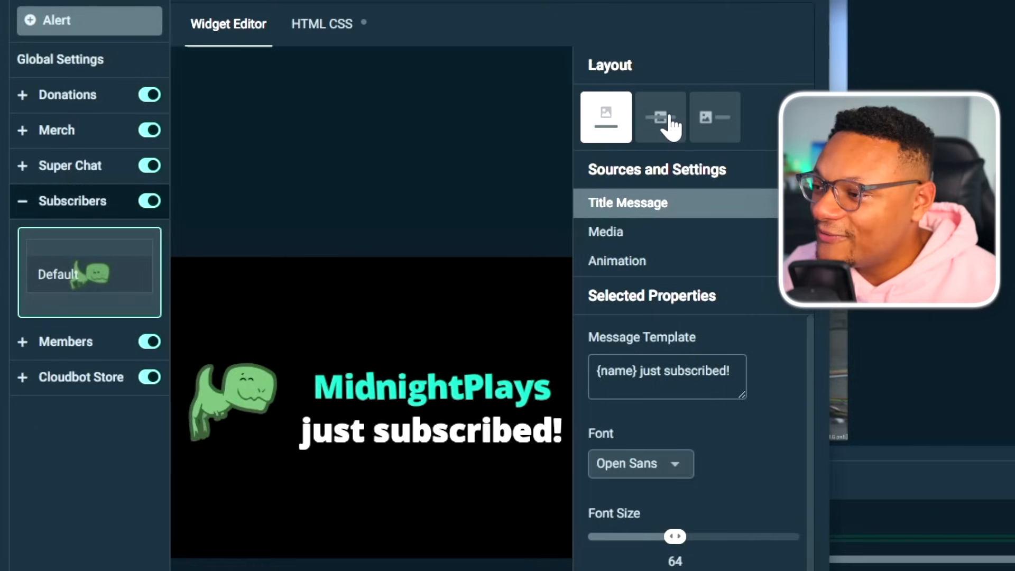
Step: Set the subscriber alert's layout to the image beside the text and look over its title message template
left_click(659, 130)
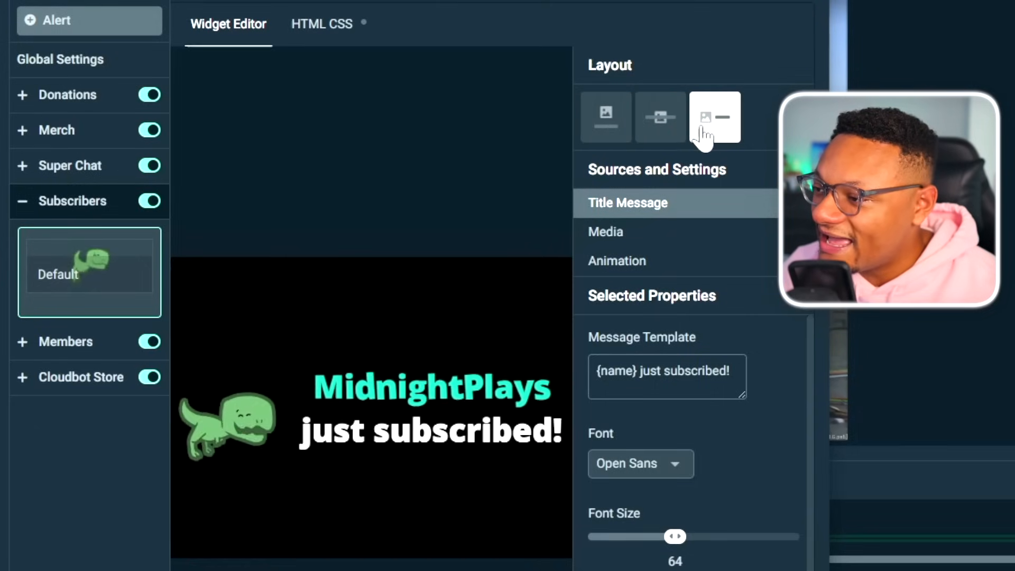
left_click(710, 127)
left_click(697, 371)
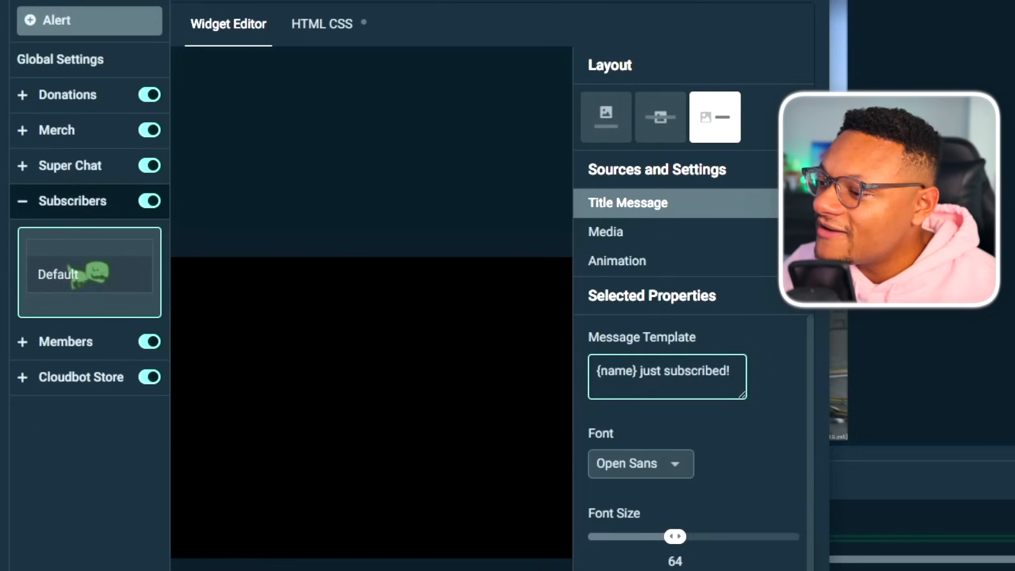
key("ctrl+a")
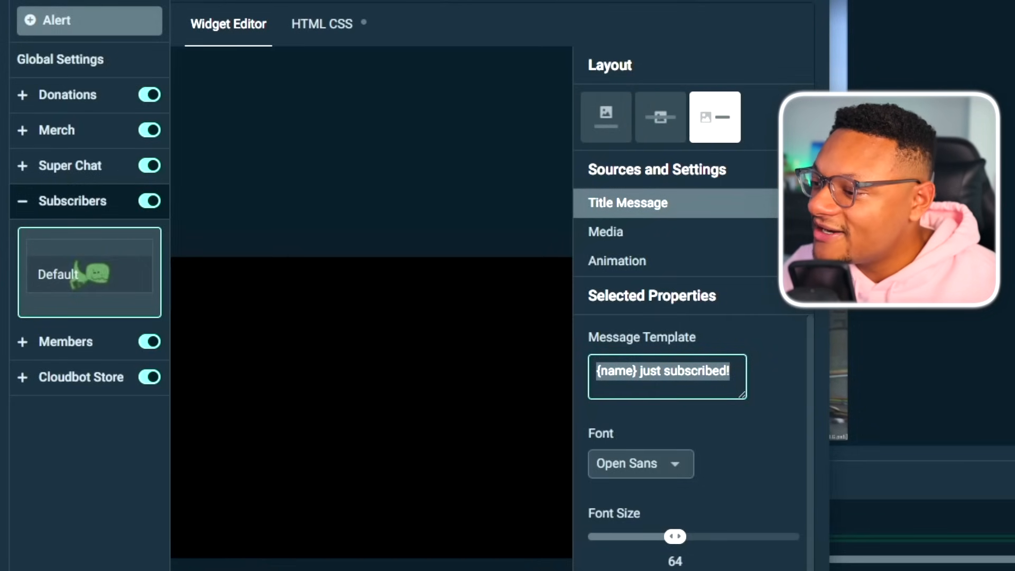
scroll(810, 413, "down", 2)
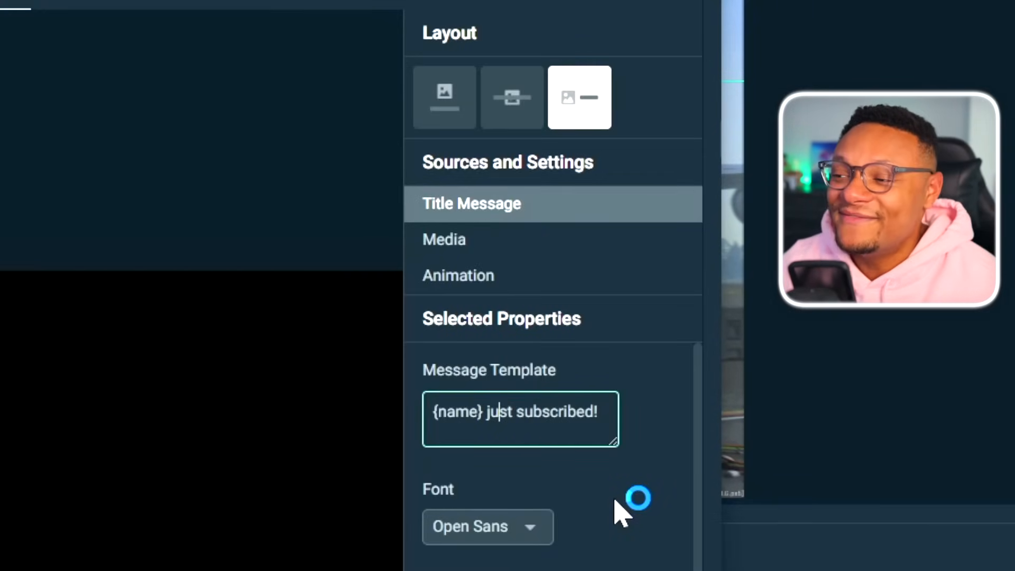
Step: Replace the subscriber alert's image with Think.gif from the stock files and lower the alert's sound volume
left_click(483, 255)
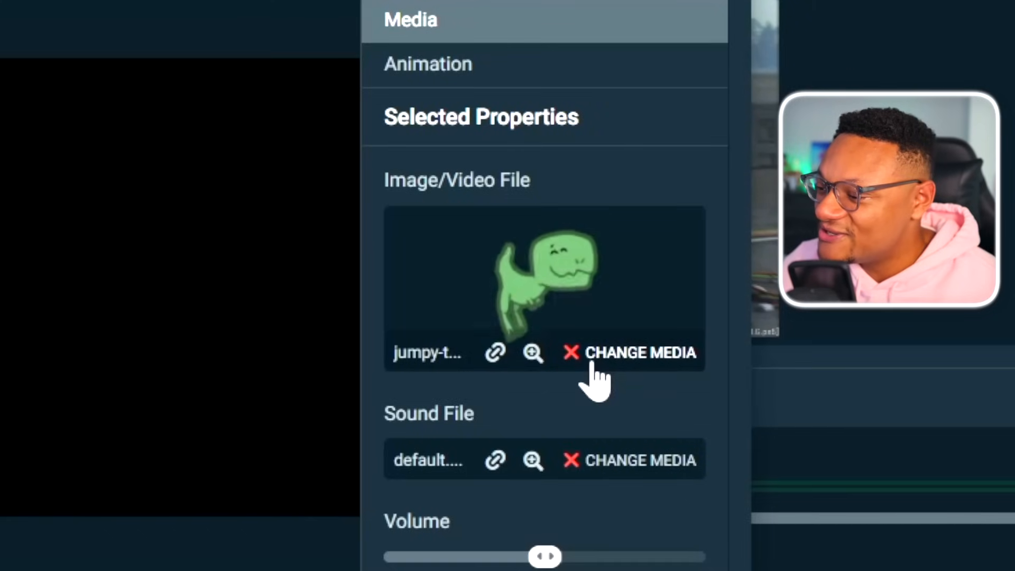
left_click(646, 364)
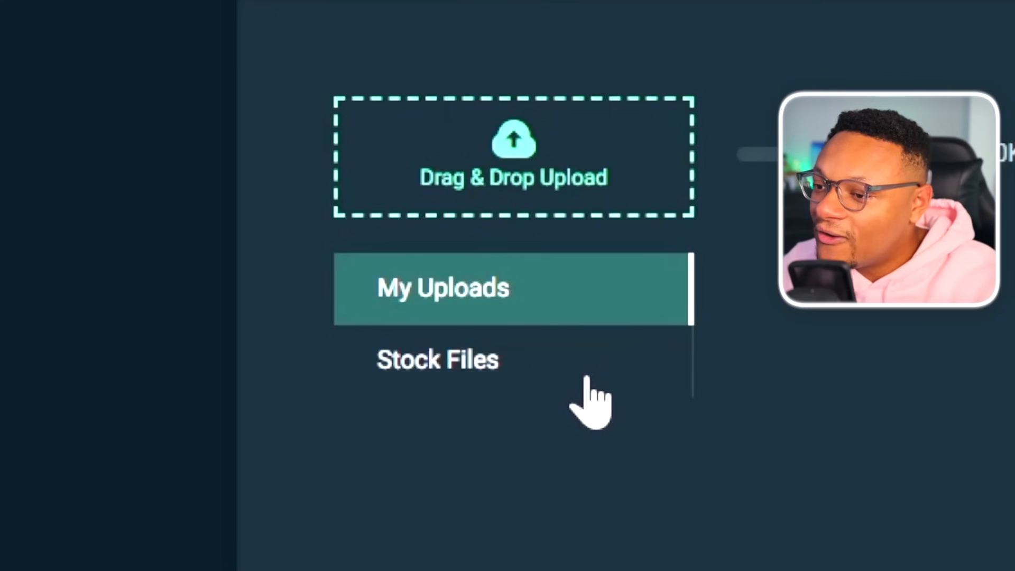
left_click(387, 389)
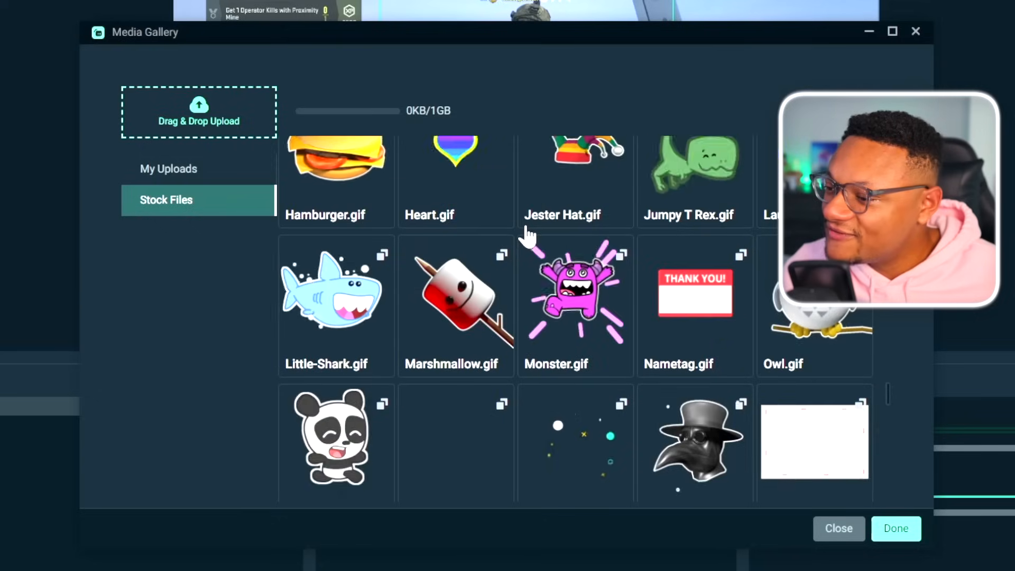
scroll(527, 235, "up", 5)
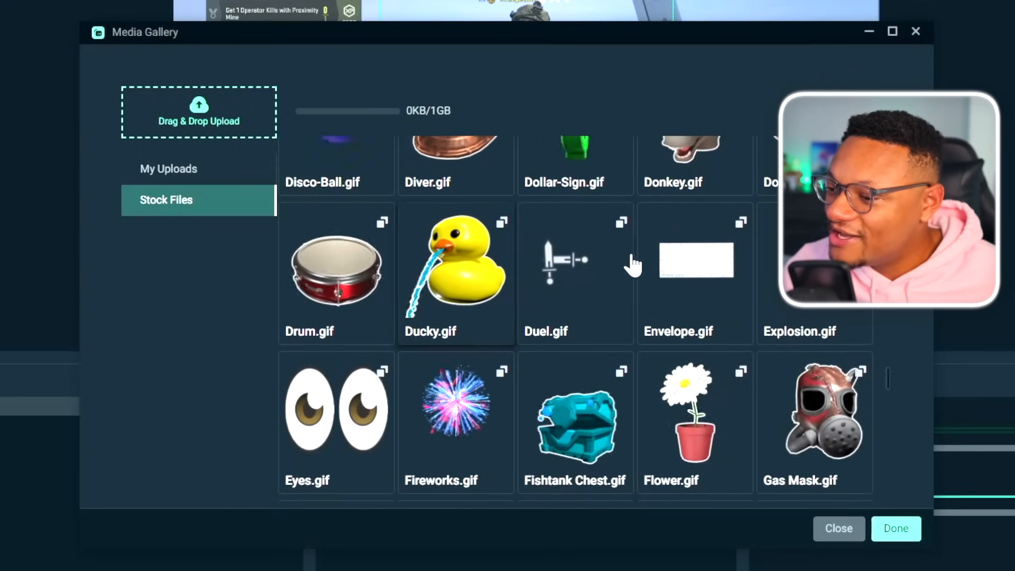
scroll(635, 264, "down", 10)
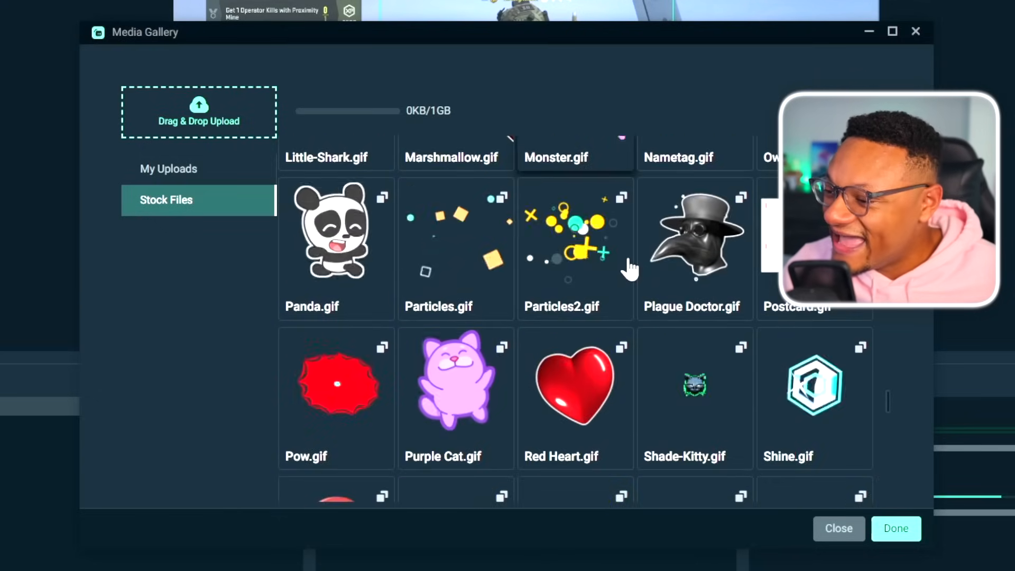
scroll(629, 269, "down", 8)
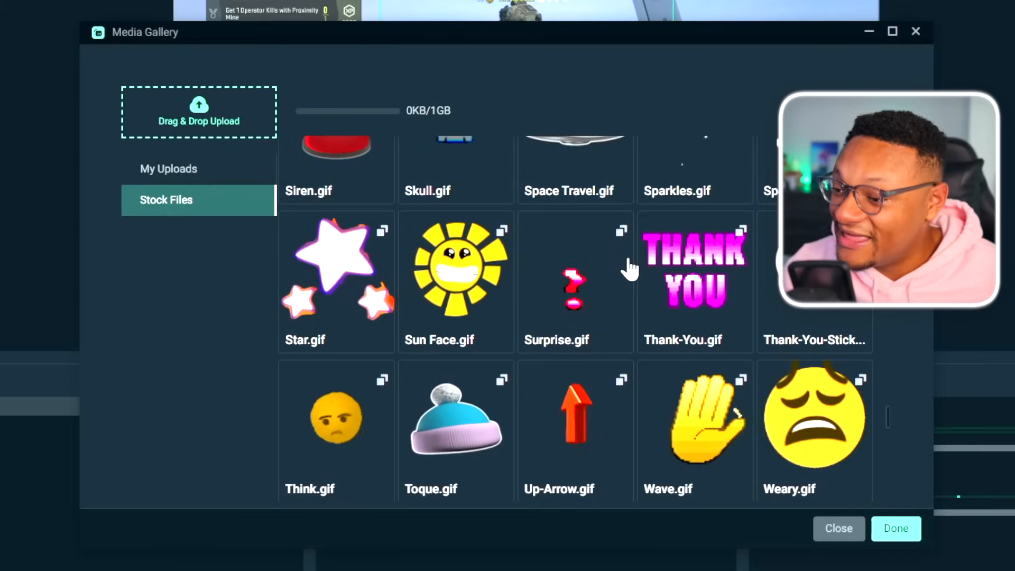
scroll(629, 269, "down", 8)
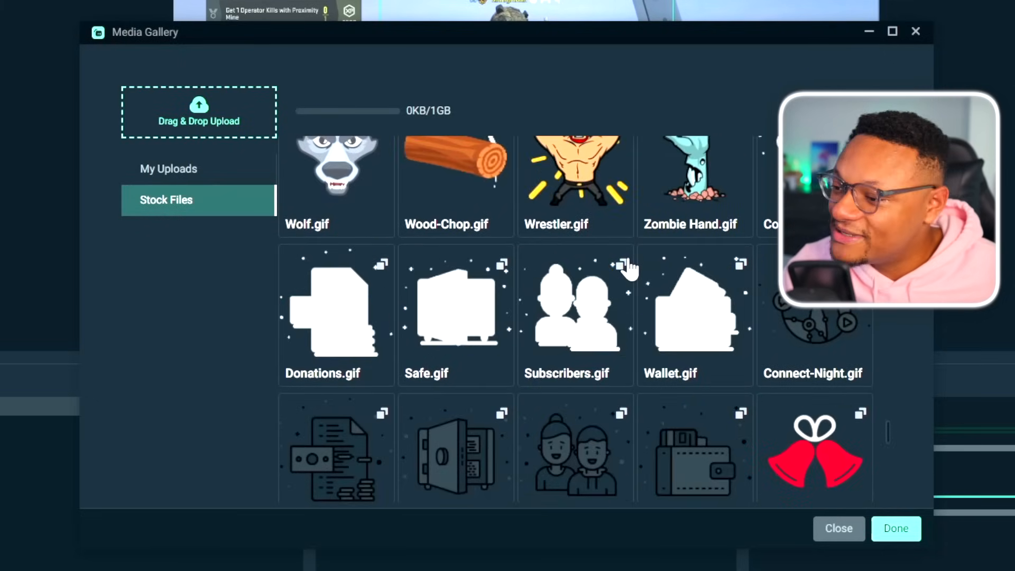
scroll(629, 269, "up", 3)
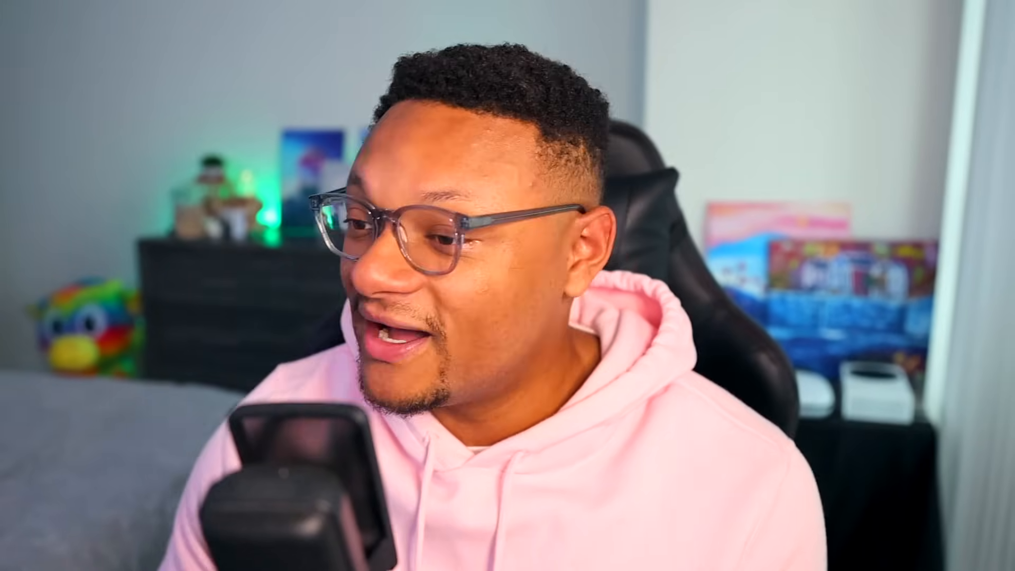
left_click(379, 289)
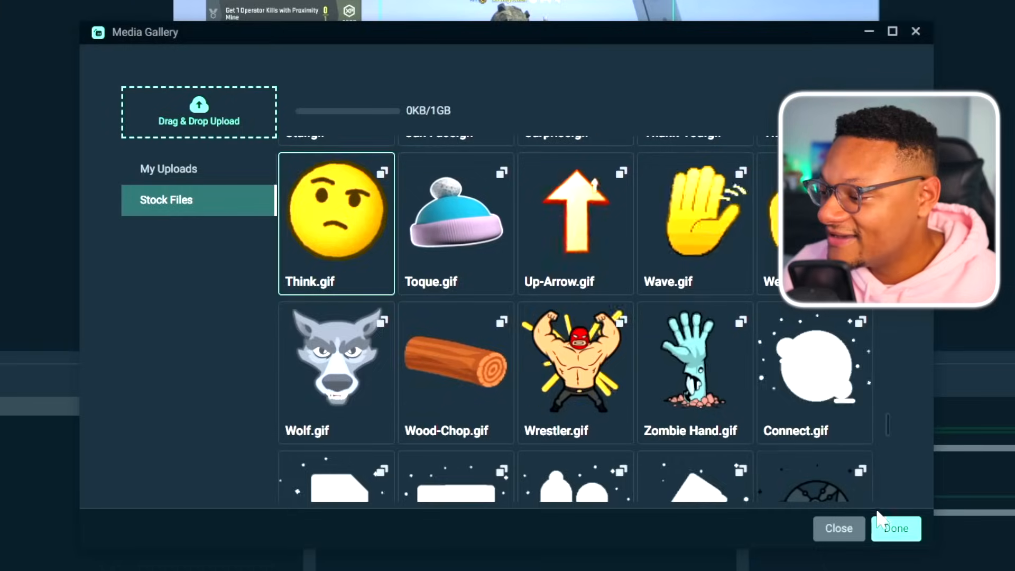
left_click(893, 529)
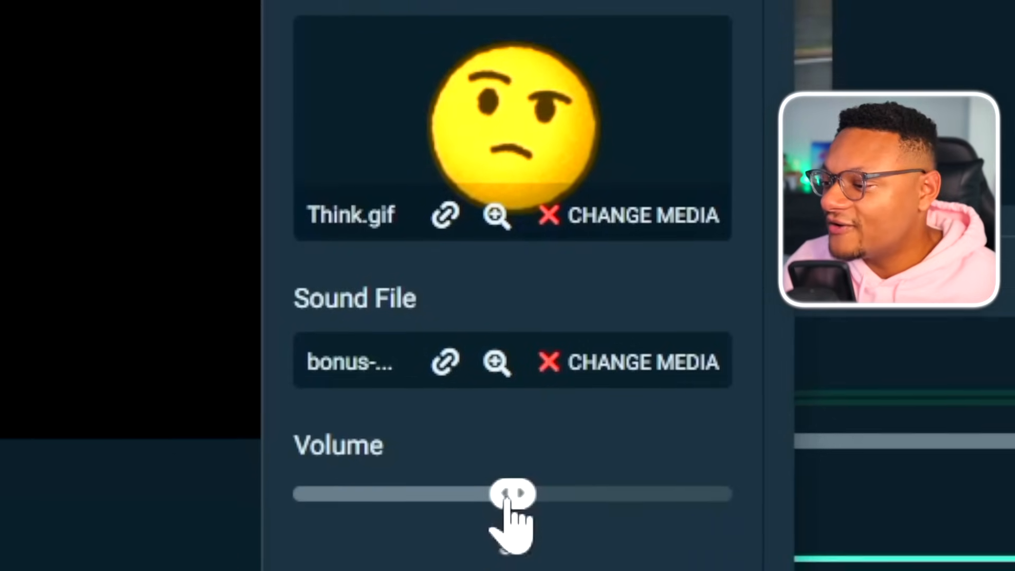
left_click_drag(512, 543, 412, 544)
mouse_move(412, 422)
left_mouse_down()
mouse_move(453, 423)
mouse_move(429, 423)
left_mouse_up()
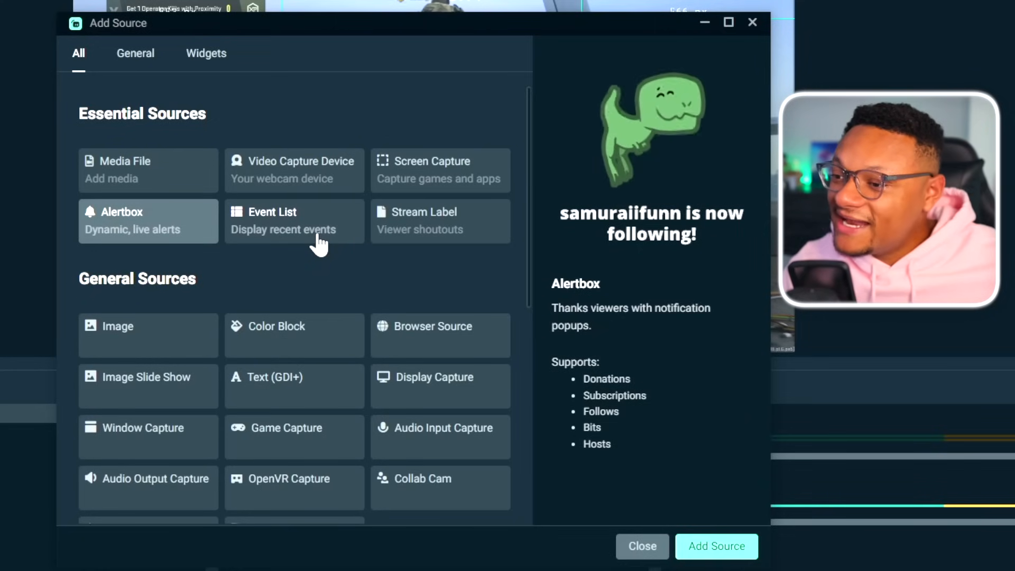
Step: Look through the Event List widget's list and font settings, and check the Stream Label source's description
left_click(319, 245)
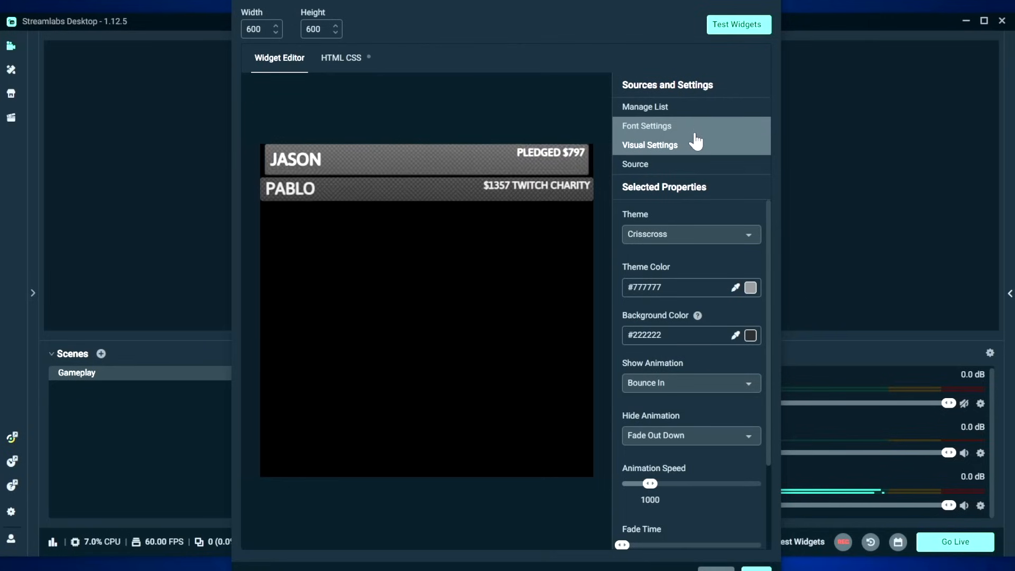
left_click(690, 107)
left_click(690, 129)
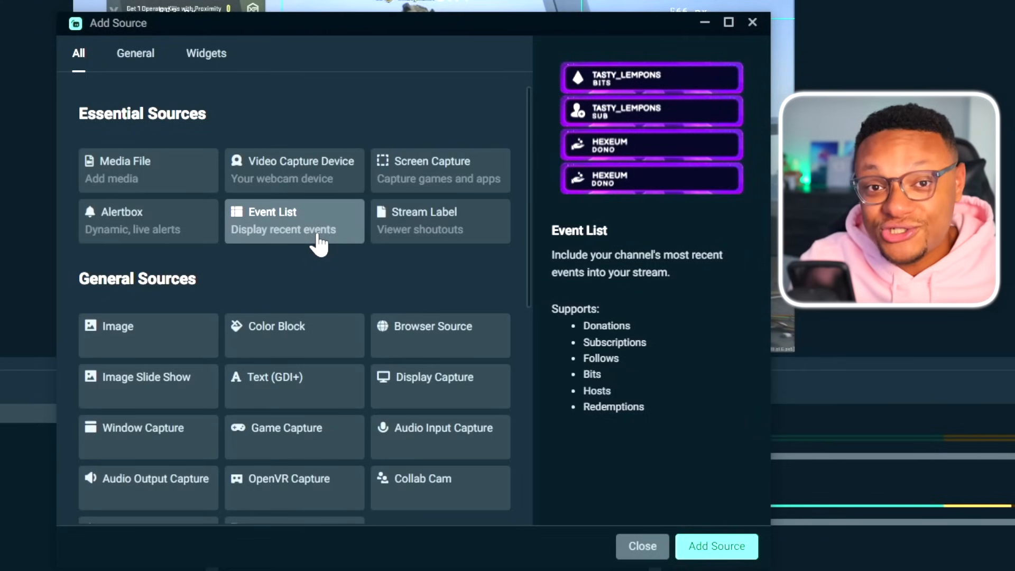
left_click(469, 244)
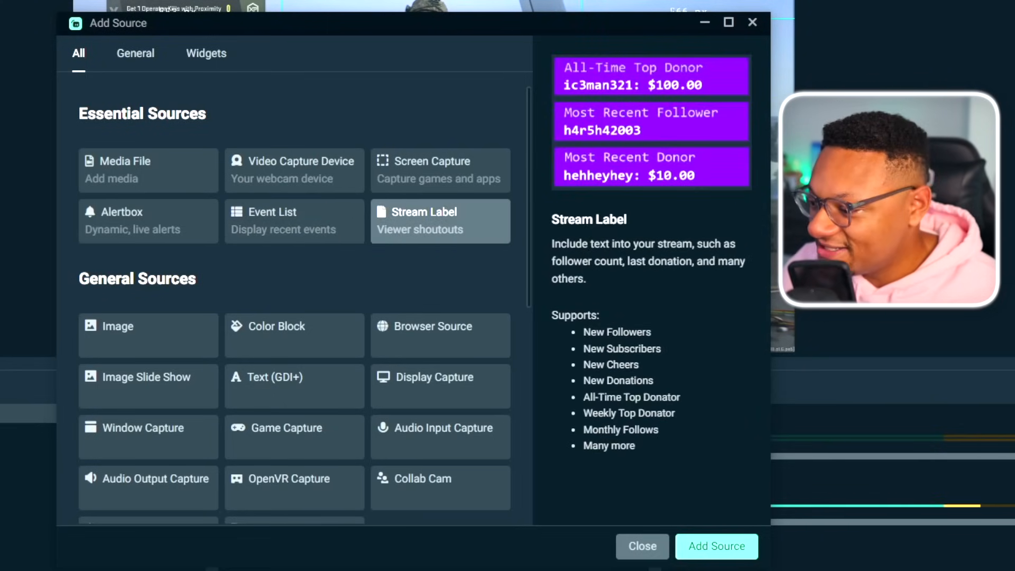
Step: Add a Stream Label source under its default name and look through its label types and font settings
left_click(719, 550)
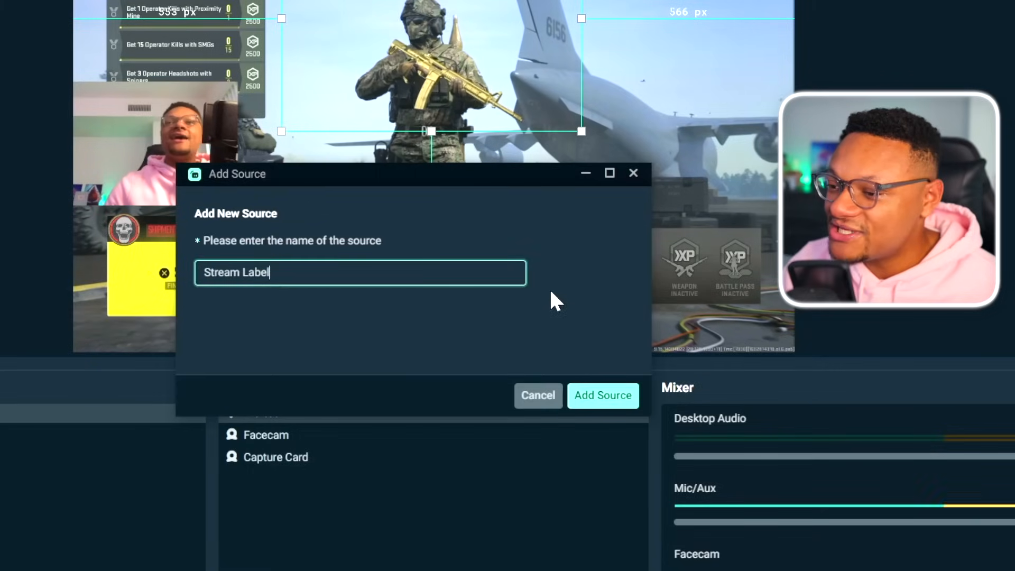
left_click(601, 394)
left_click(617, 175)
scroll(616, 280, "down", 8)
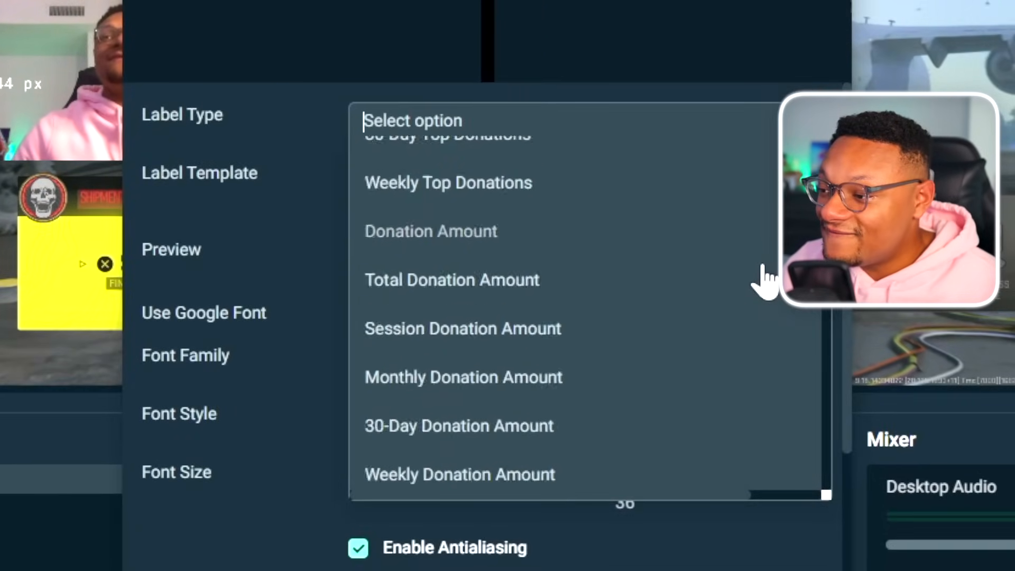
scroll(764, 277, "down", 15)
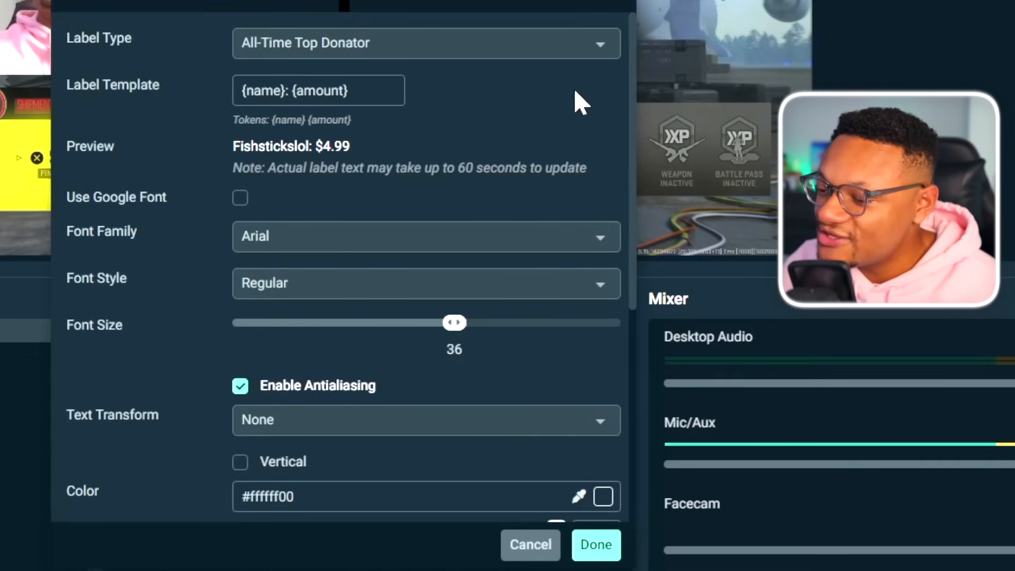
scroll(550, 154, "down", 5)
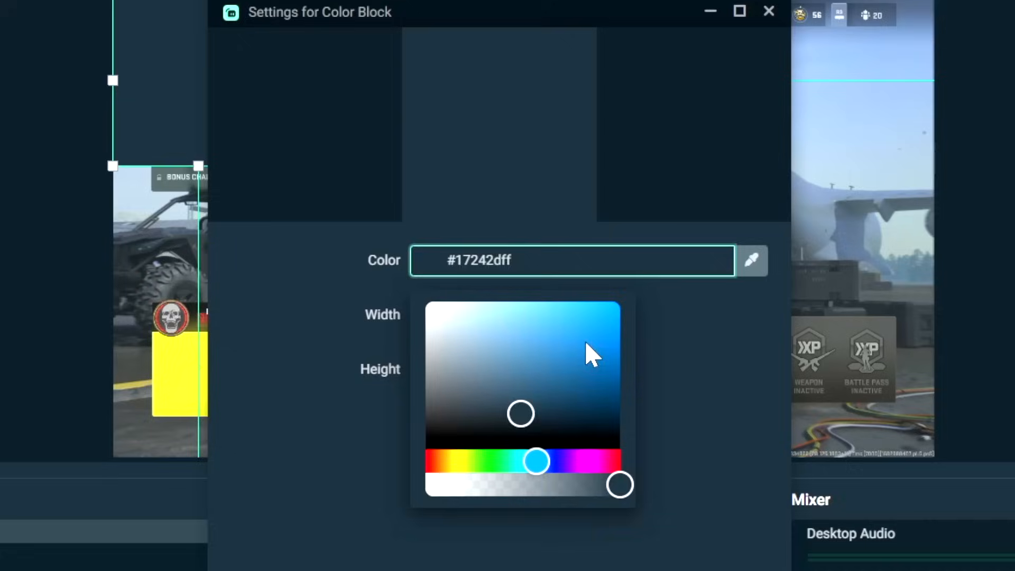
Step: Set the Color Block to a bright sky blue with a width of 1920 and a height of 1080
left_click_drag(585, 351, 621, 318)
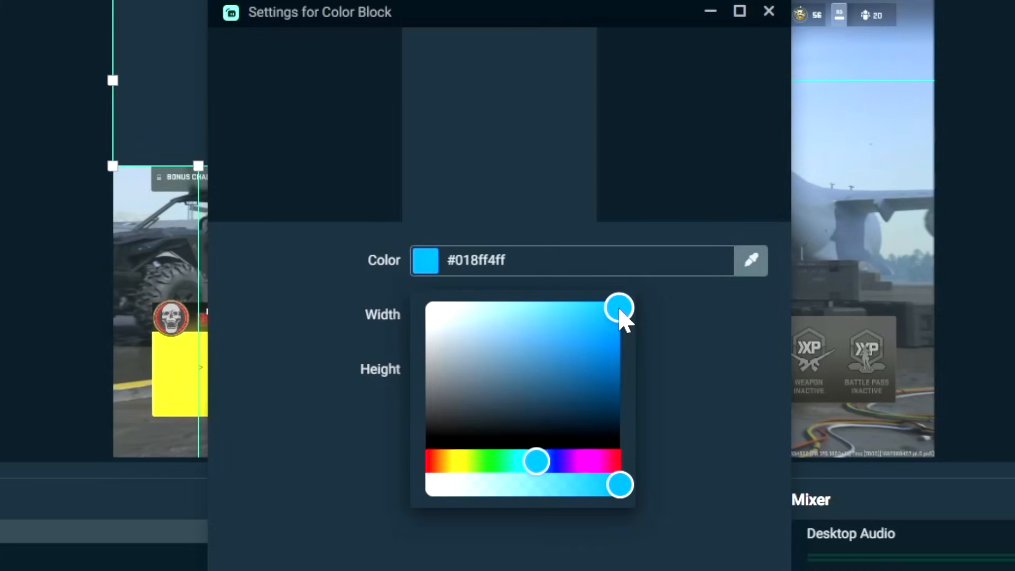
key("Tab")
type("1920")
key("Tab")
type("1080")
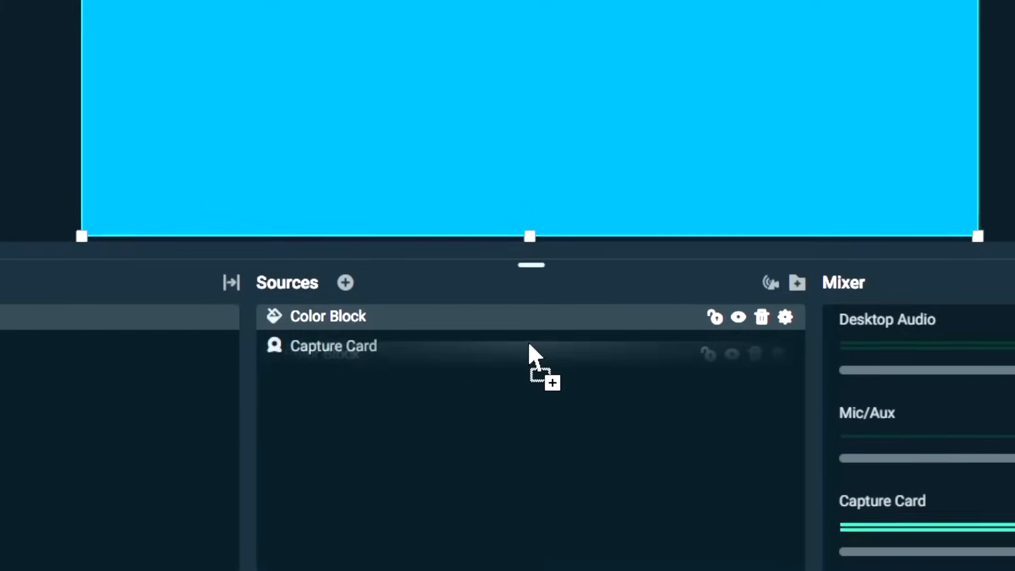
Step: Place the Color Block beneath the Capture Card source, and shrink and centre the Capture Card so a blue border surrounds it
left_click_drag(528, 351, 528, 369)
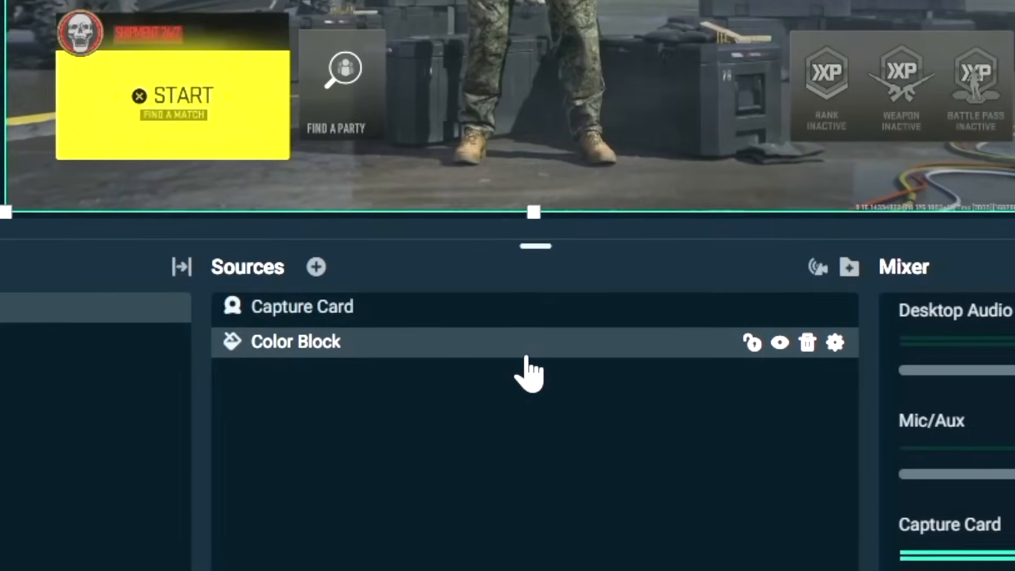
left_click_drag(773, 327, 692, 281)
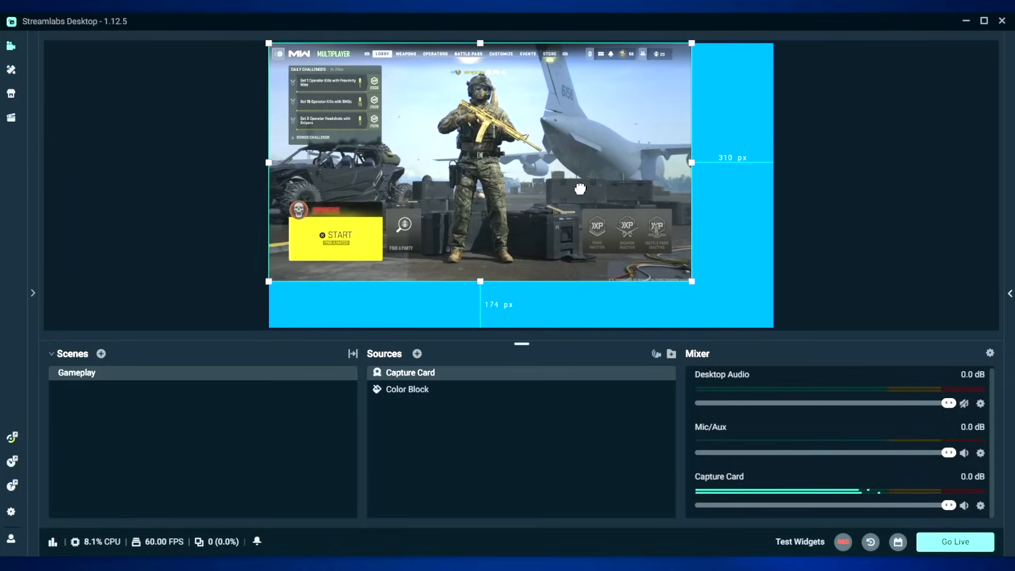
left_click_drag(573, 185, 614, 202)
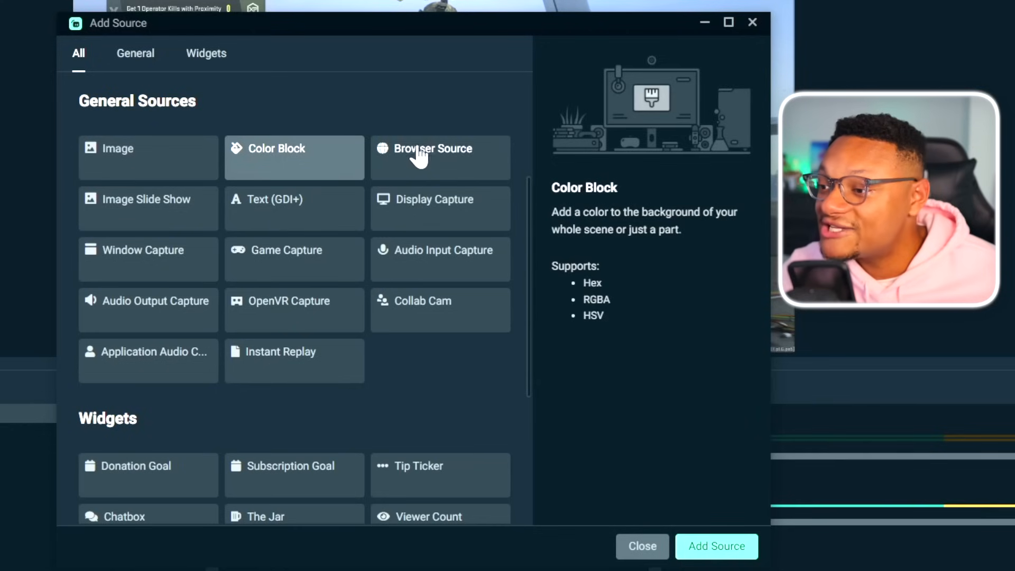
Step: Look through the source descriptions for Browser Source, Image Slide Show, Text (GDI+), Display, Window, Game and Screen Capture
left_click(417, 150)
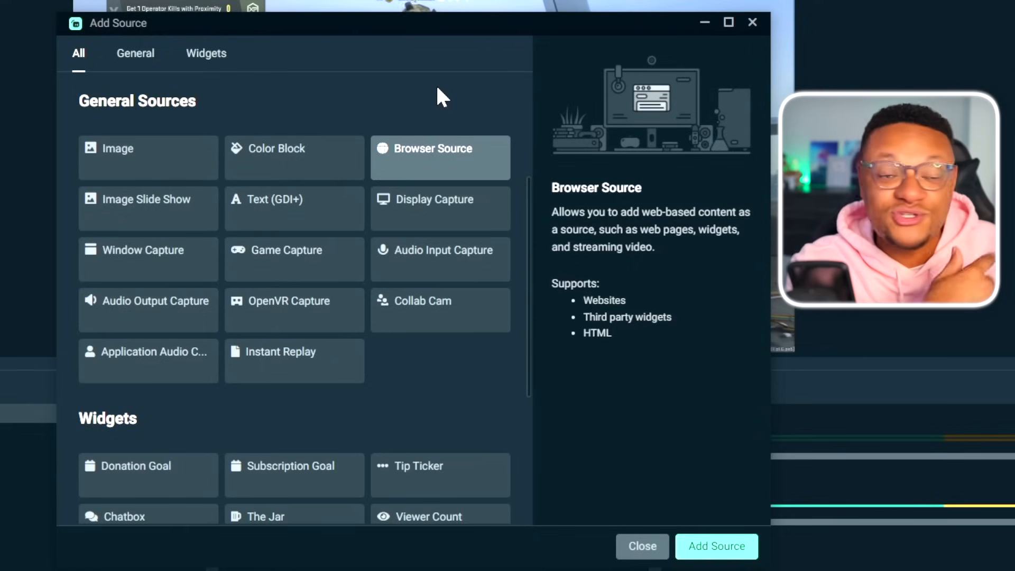
left_click(119, 222)
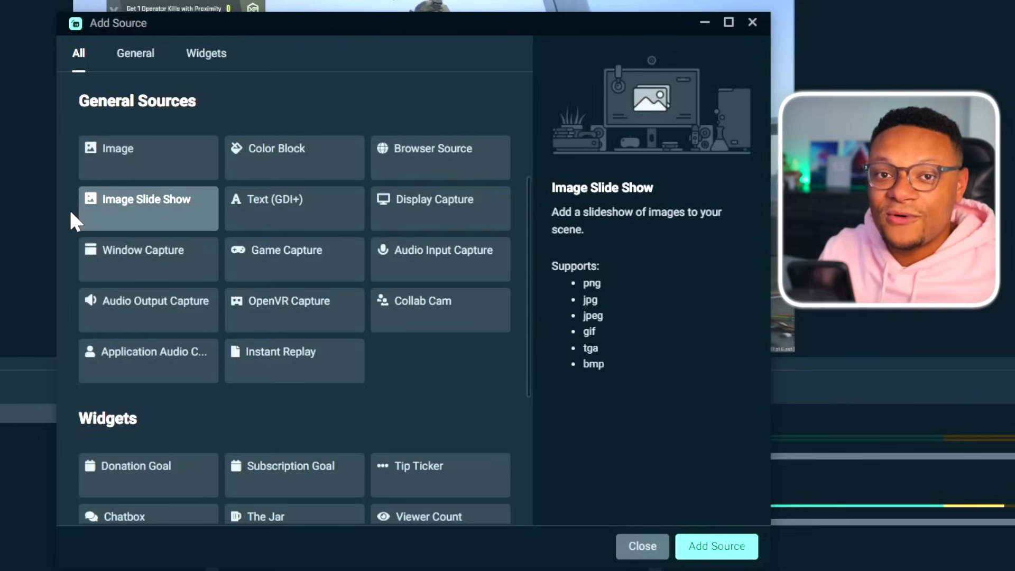
left_click(360, 225)
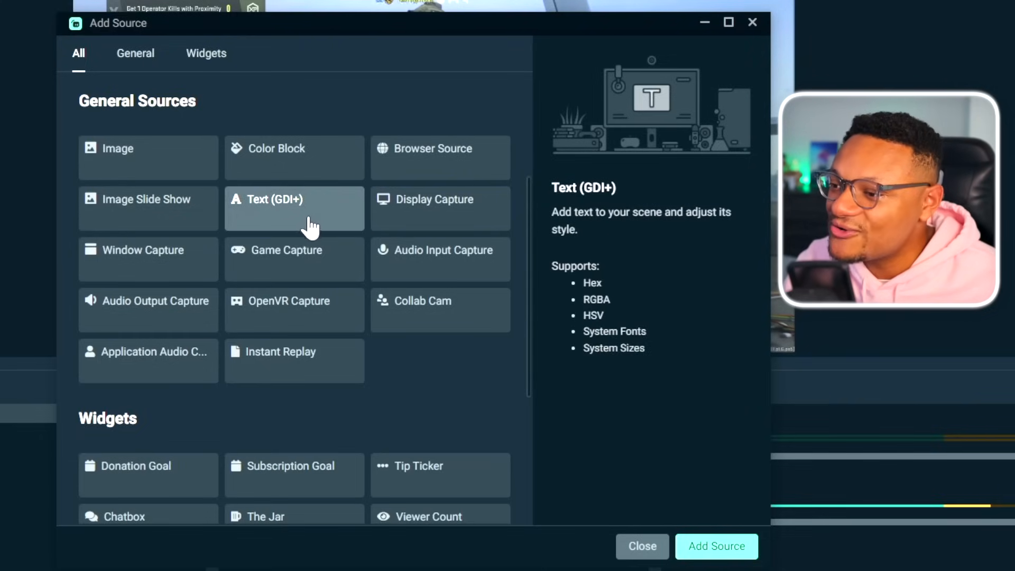
left_click(478, 228)
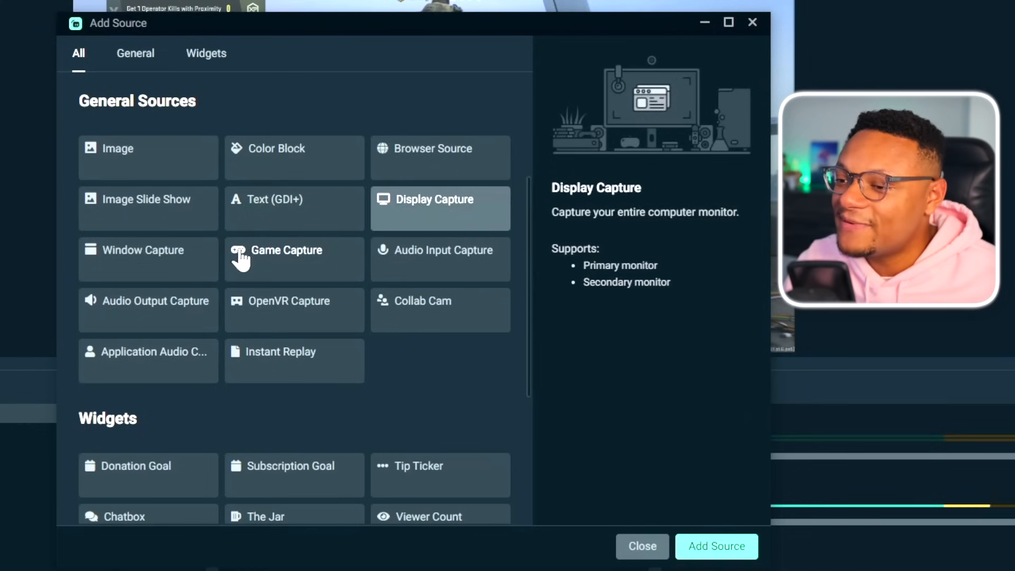
left_click(182, 275)
left_click(283, 275)
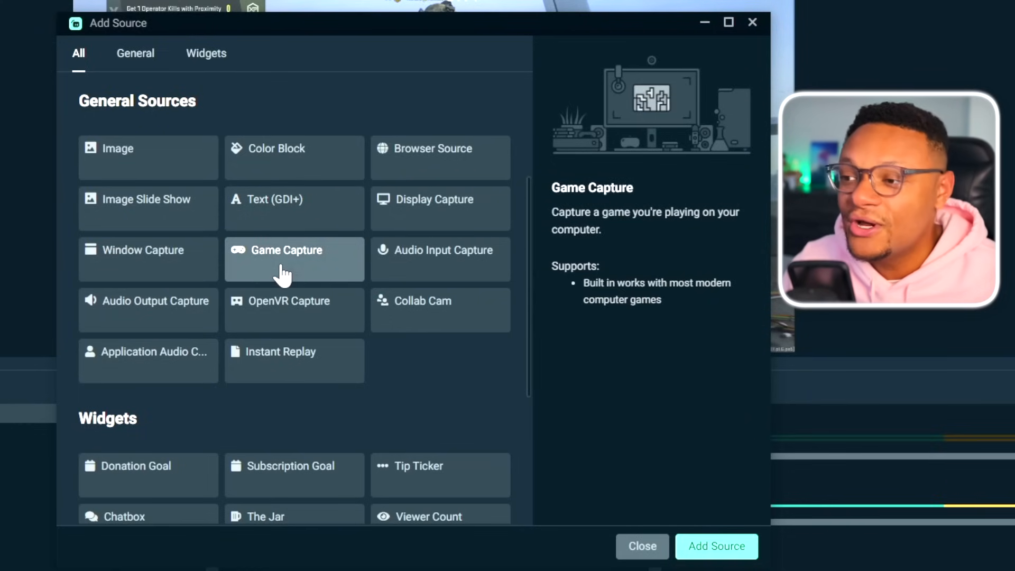
scroll(349, 245, "up", 3)
left_click(420, 190)
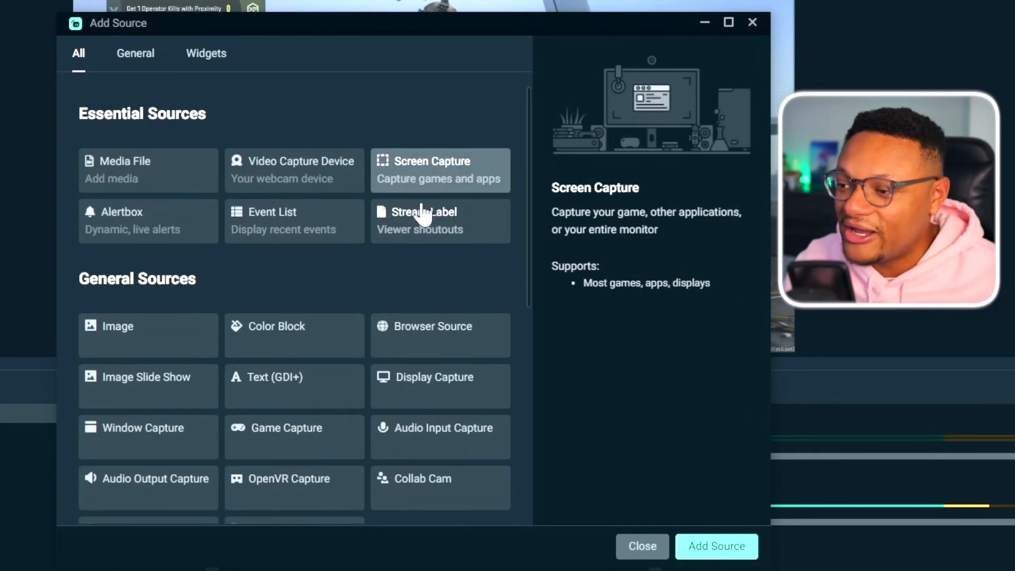
scroll(302, 290, "down", 4)
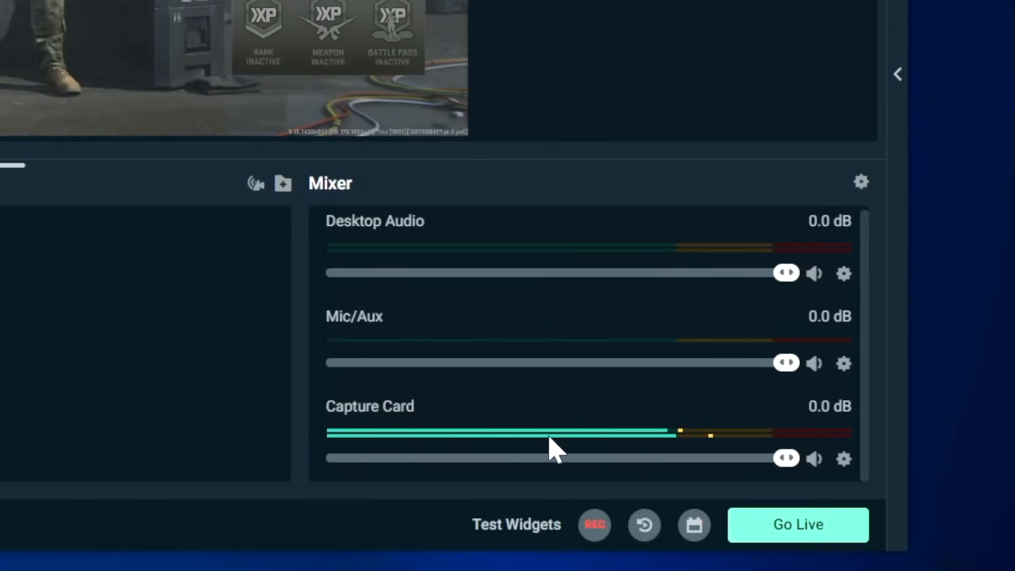
Step: Set the Capture Card's audio monitoring to Monitor and Output, and lower the Mic/Aux volume to just under -6 dB
left_click(844, 460)
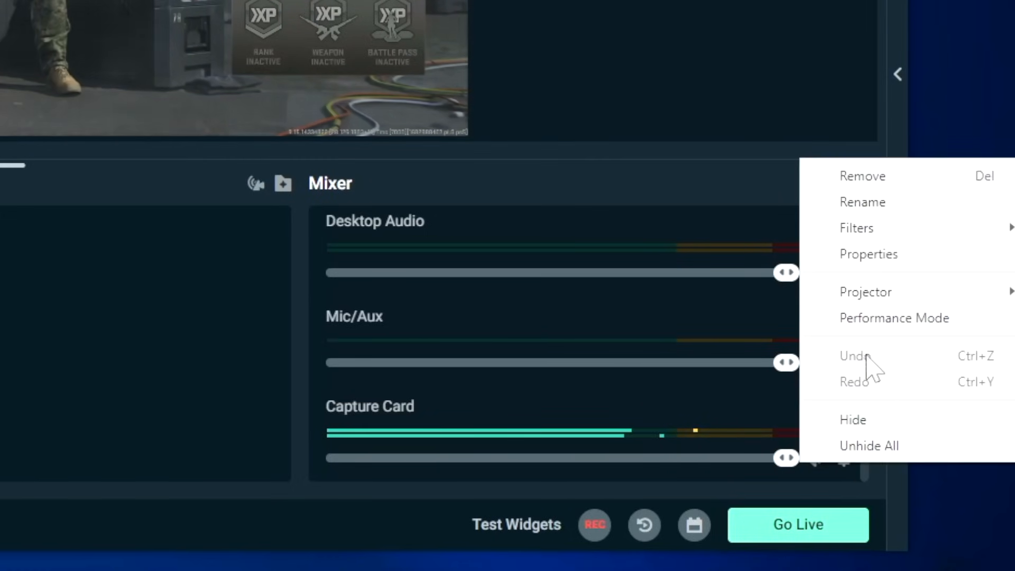
left_click(869, 254)
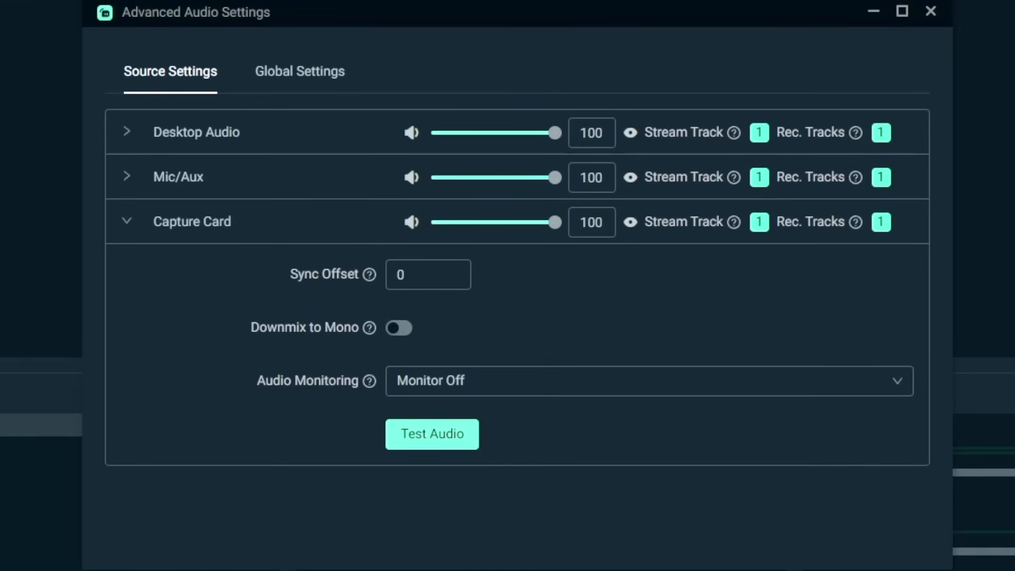
left_click(537, 392)
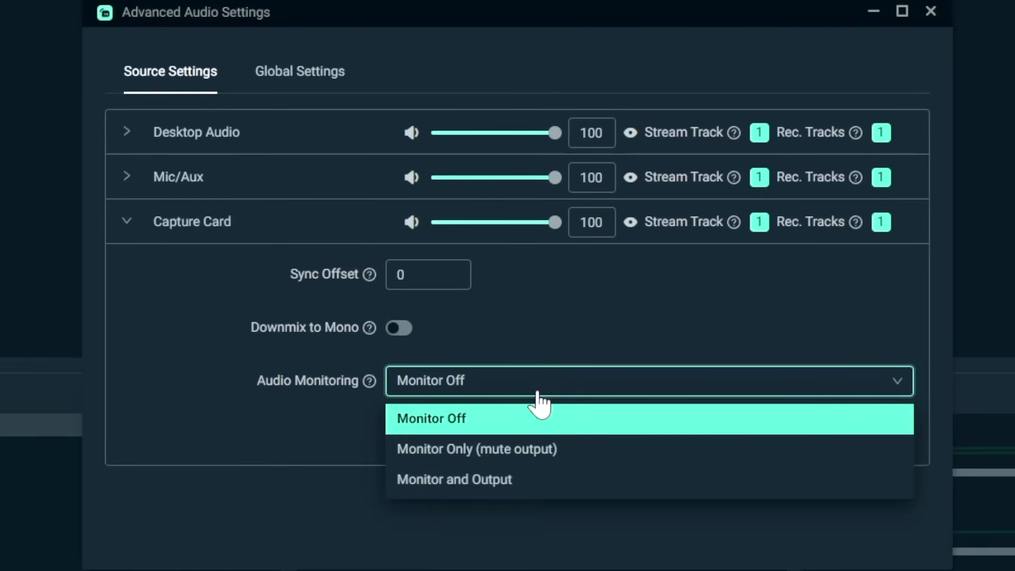
left_click(528, 478)
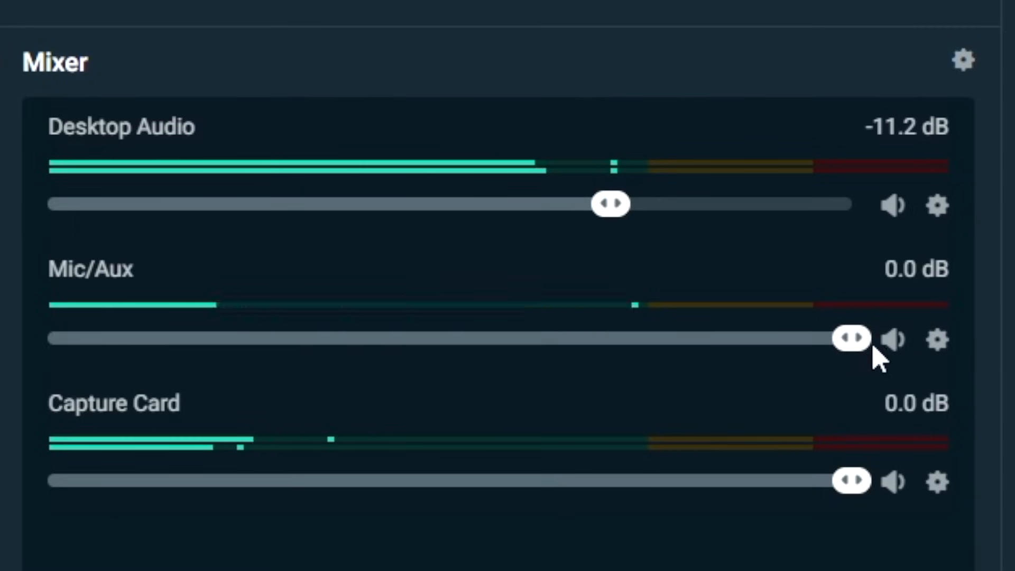
mouse_move(868, 340)
left_mouse_down()
mouse_move(689, 344)
mouse_move(743, 345)
mouse_move(717, 345)
left_mouse_up()
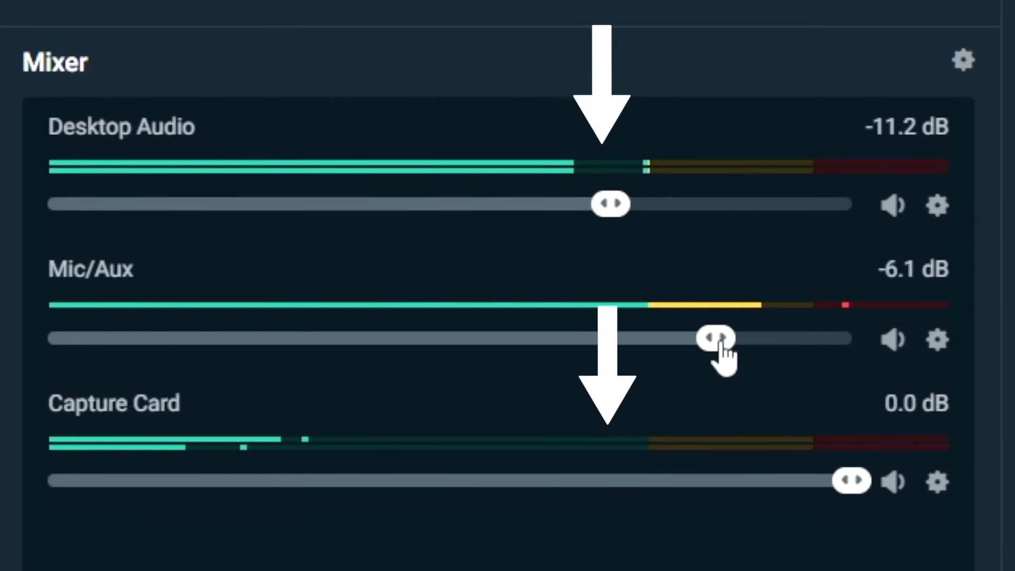
left_click_drag(719, 342, 700, 339)
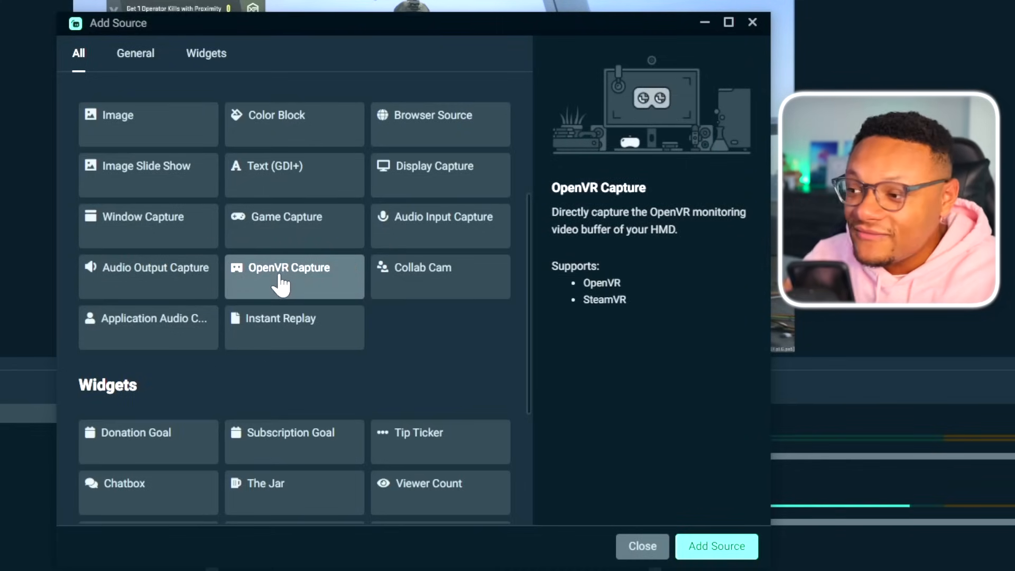
Step: Show the Collab Cam guest on stream, and shrink the guest camera and move it toward the facecam
left_click(437, 296)
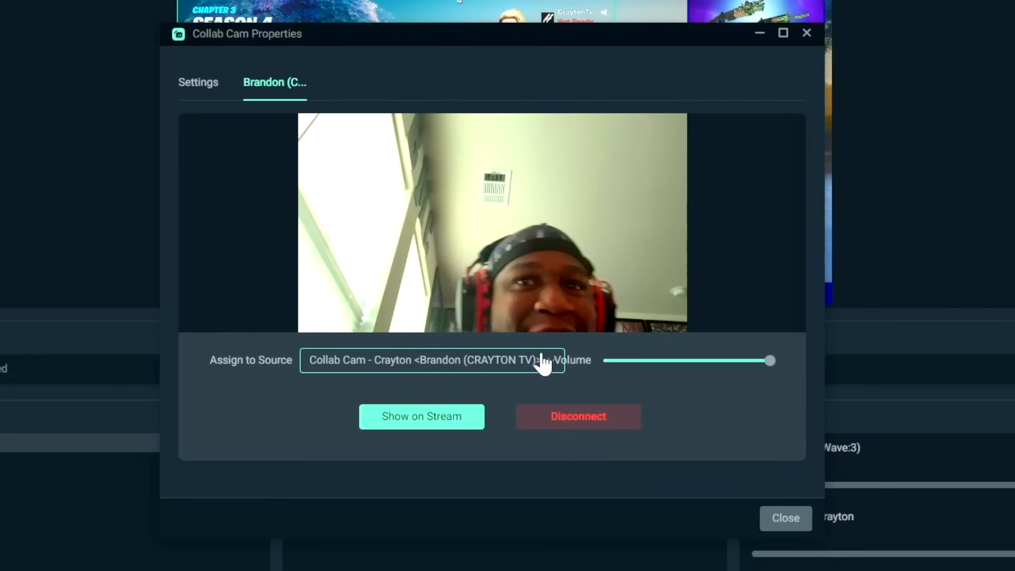
left_click(434, 430)
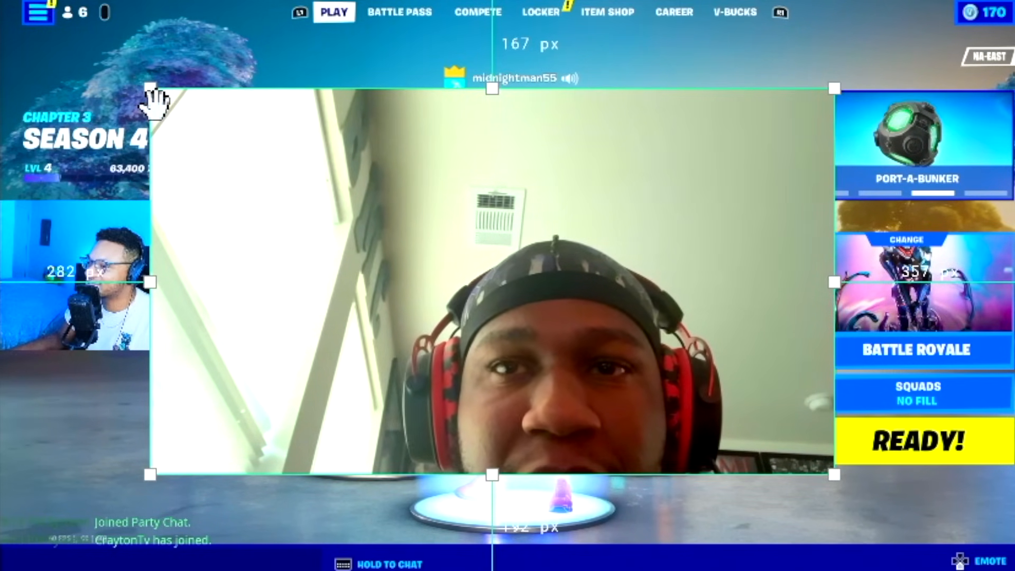
left_click_drag(148, 93, 513, 294)
left_click_drag(568, 338, 376, 295)
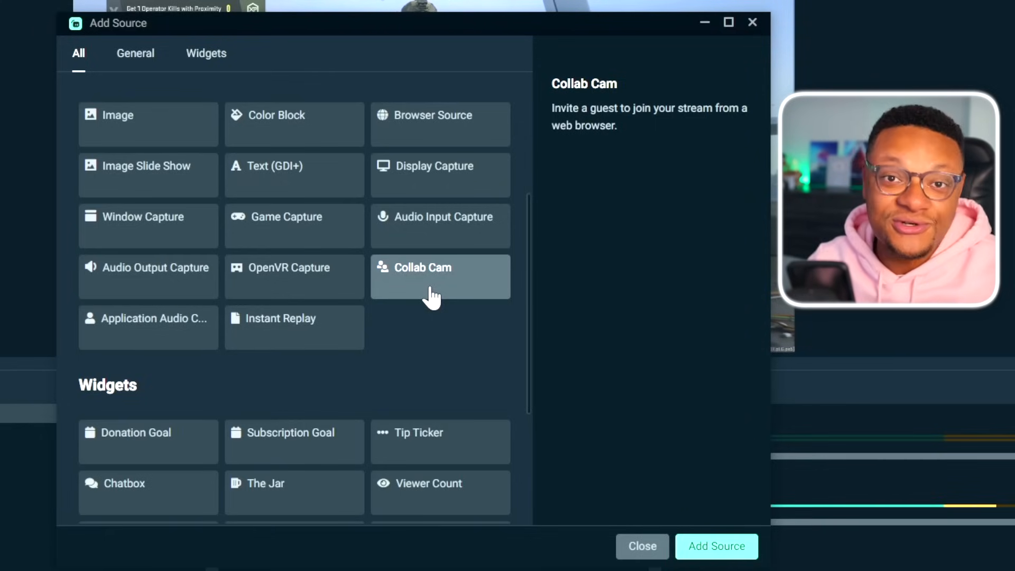
Step: Add an Application Audio Capture (BETA) source under its default name and choose the window whose audio it captures
left_click(180, 333)
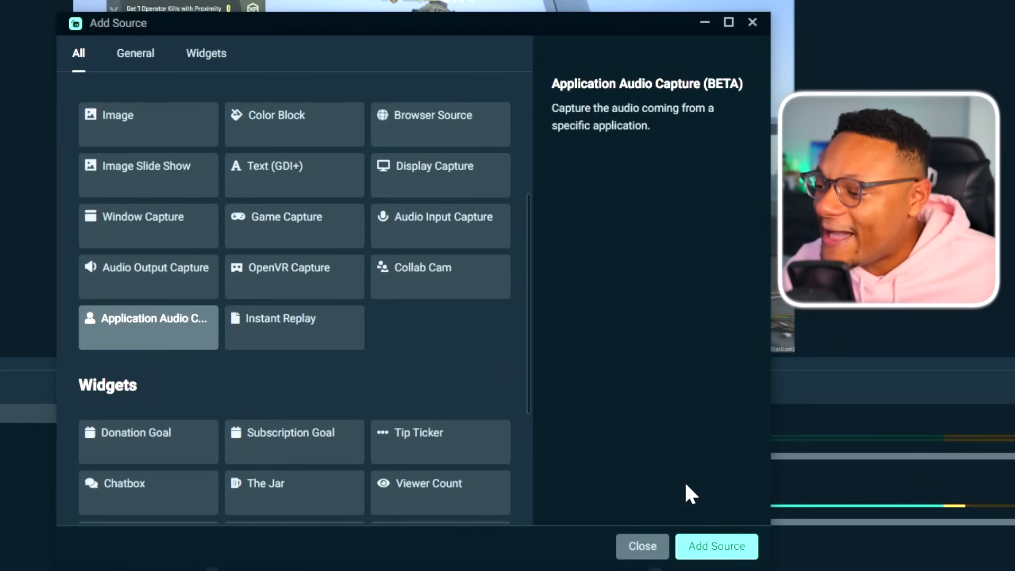
left_click(709, 548)
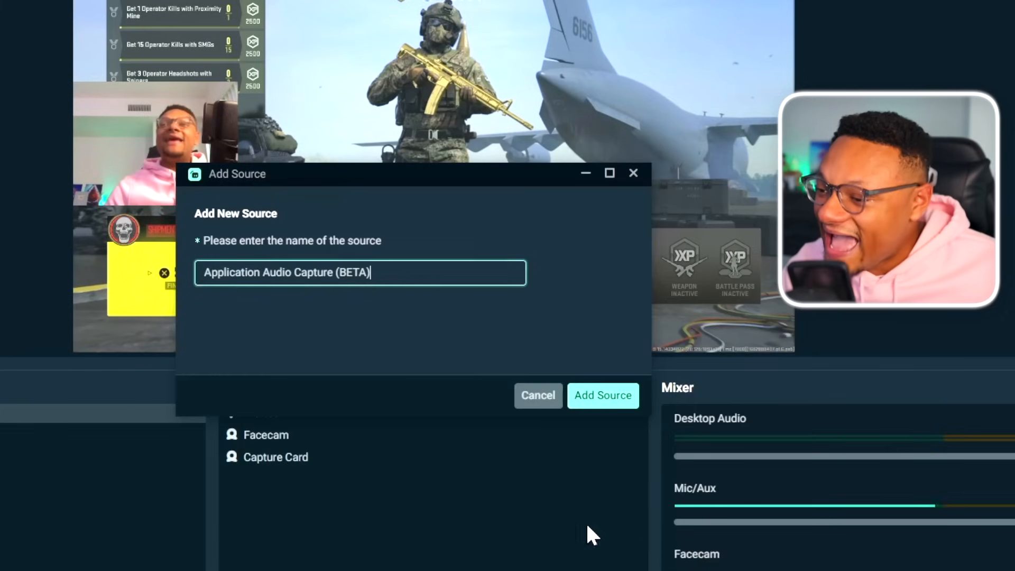
left_click(586, 397)
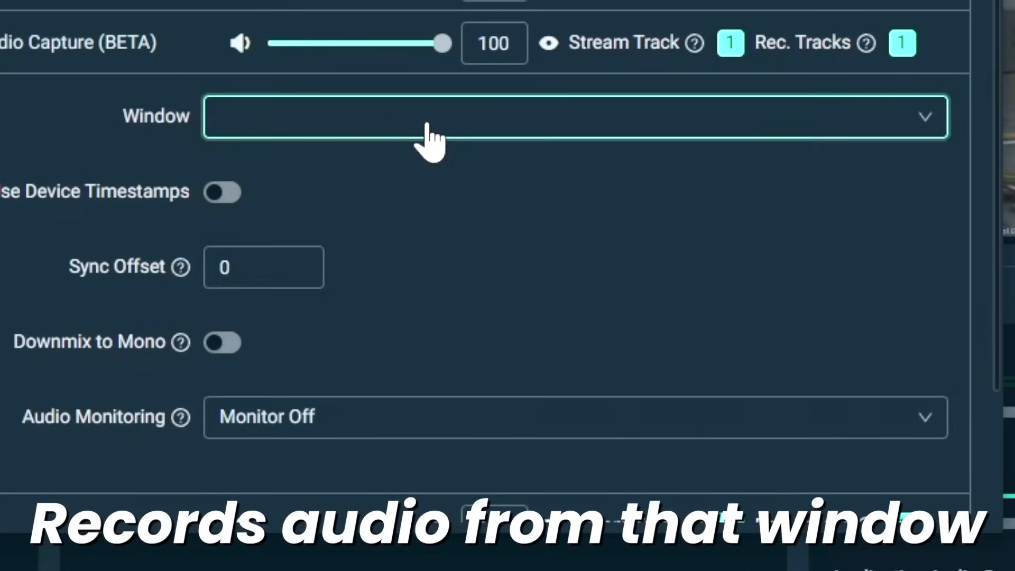
left_click(429, 287)
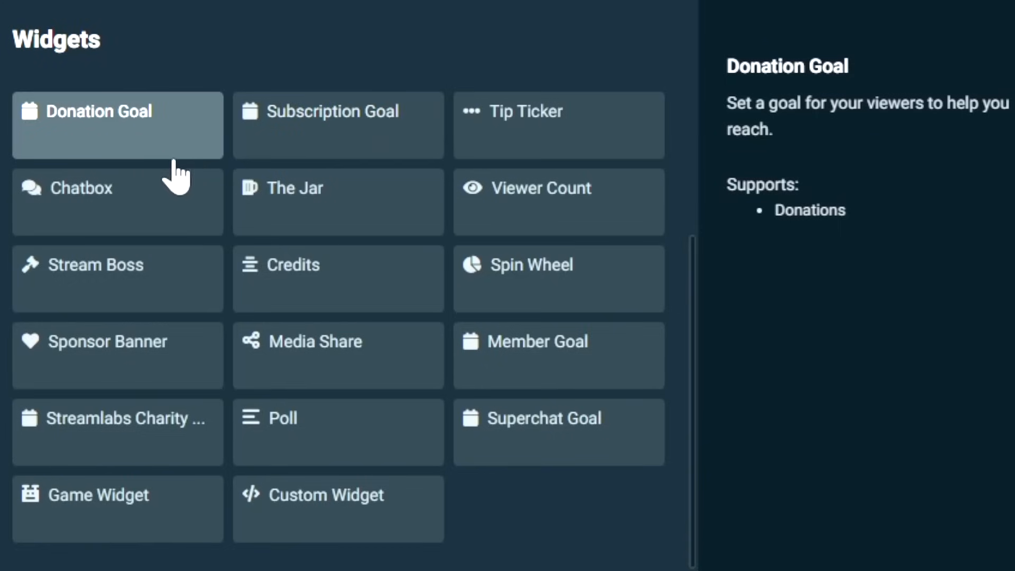
Step: Check the descriptions and supported platforms of the Subscription Goal, Member Goal and Chatbox widgets
left_click(288, 141)
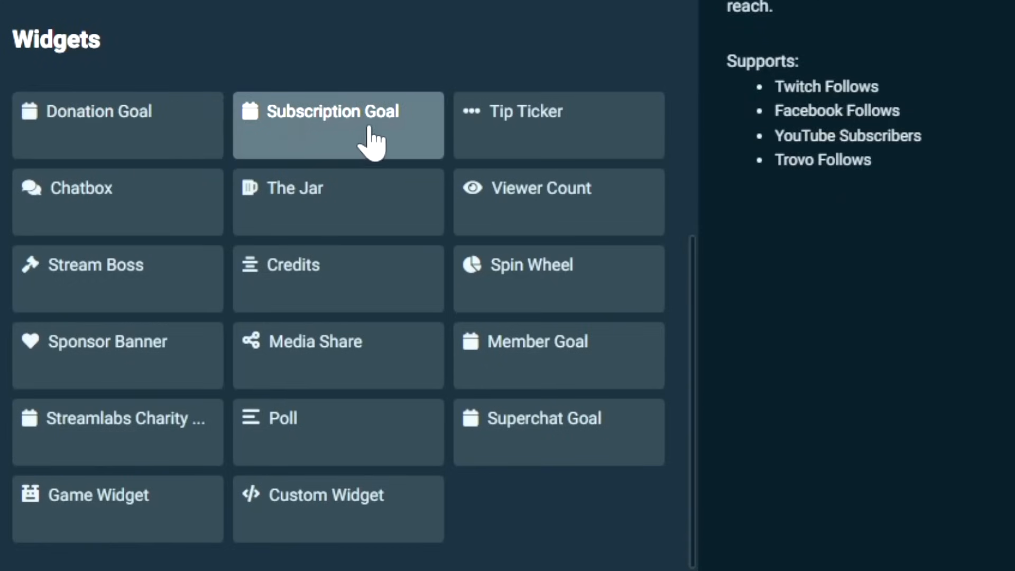
left_click(495, 364)
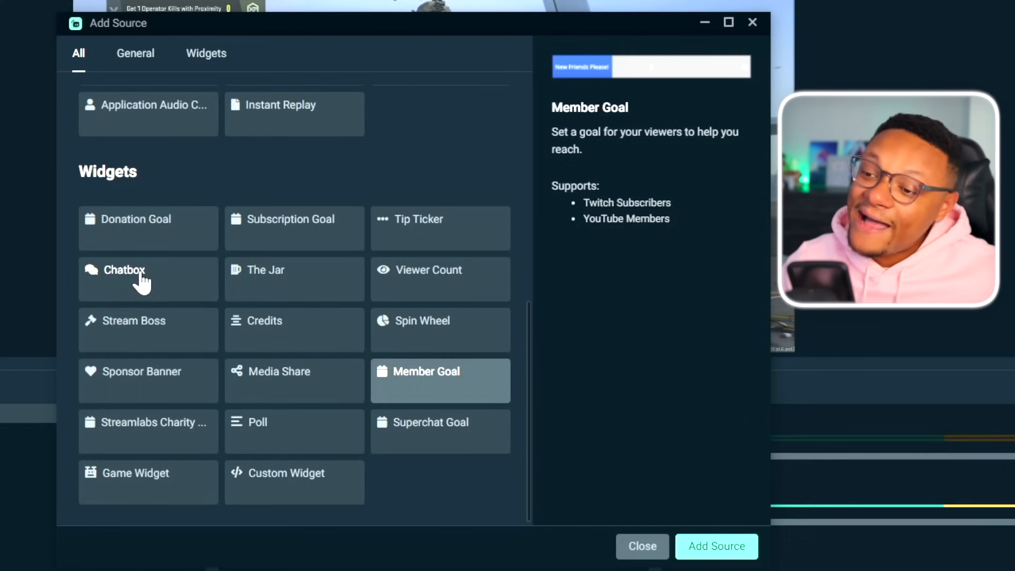
left_click(141, 283)
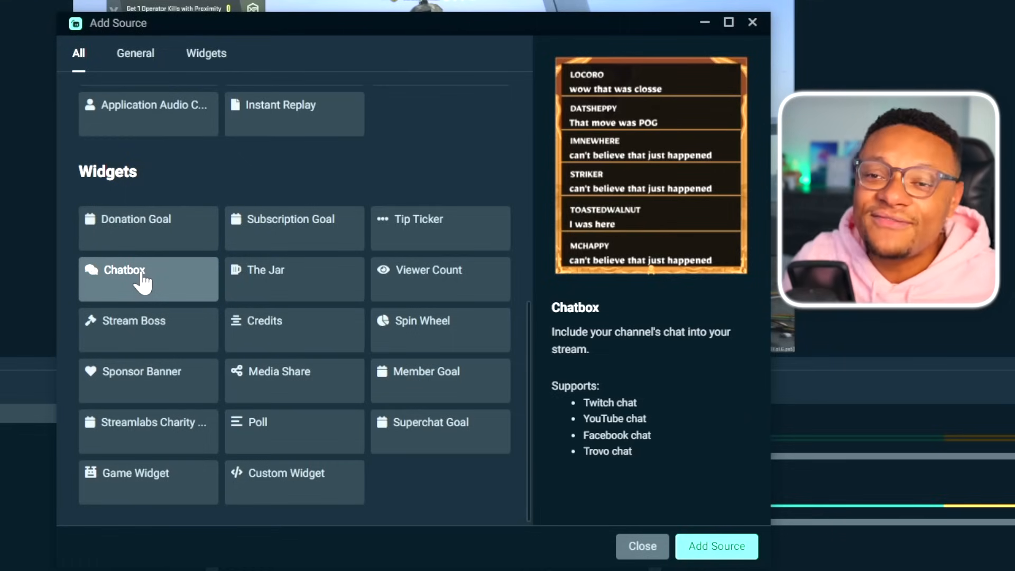
Step: Add a Chatbox source under its default name and set its theme to Twitch
left_click(716, 546)
left_click(600, 397)
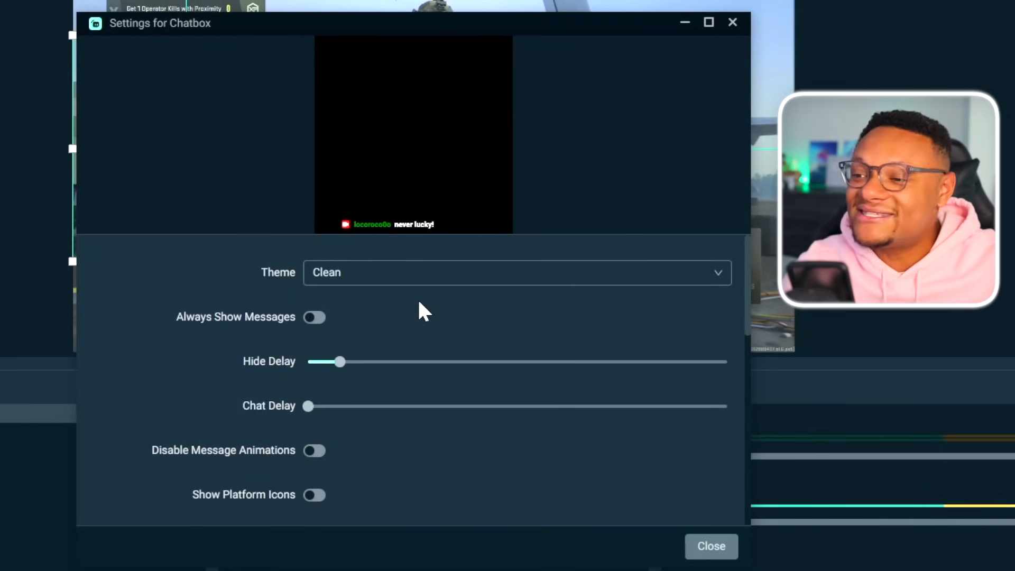
left_click(423, 272)
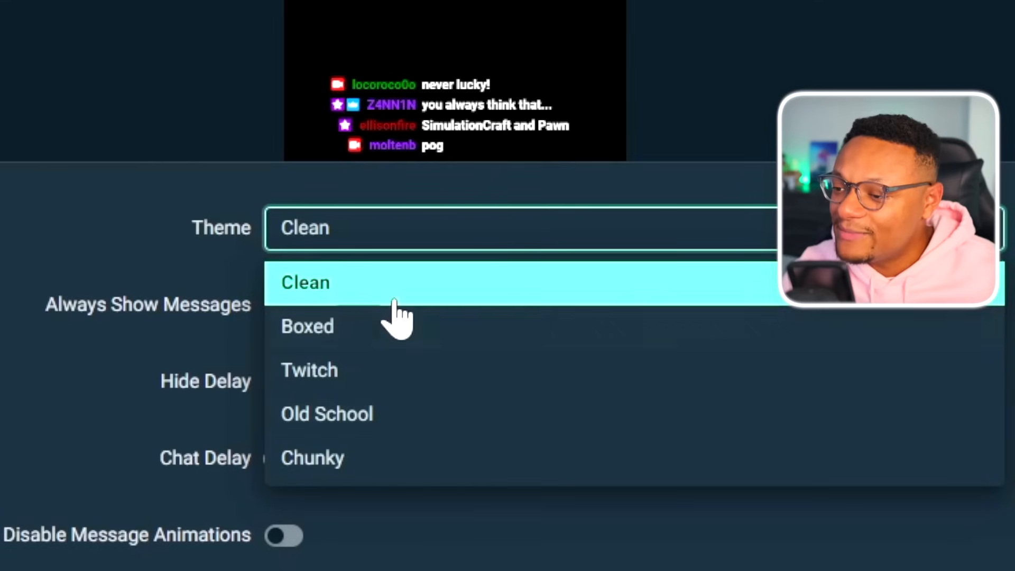
left_click(395, 376)
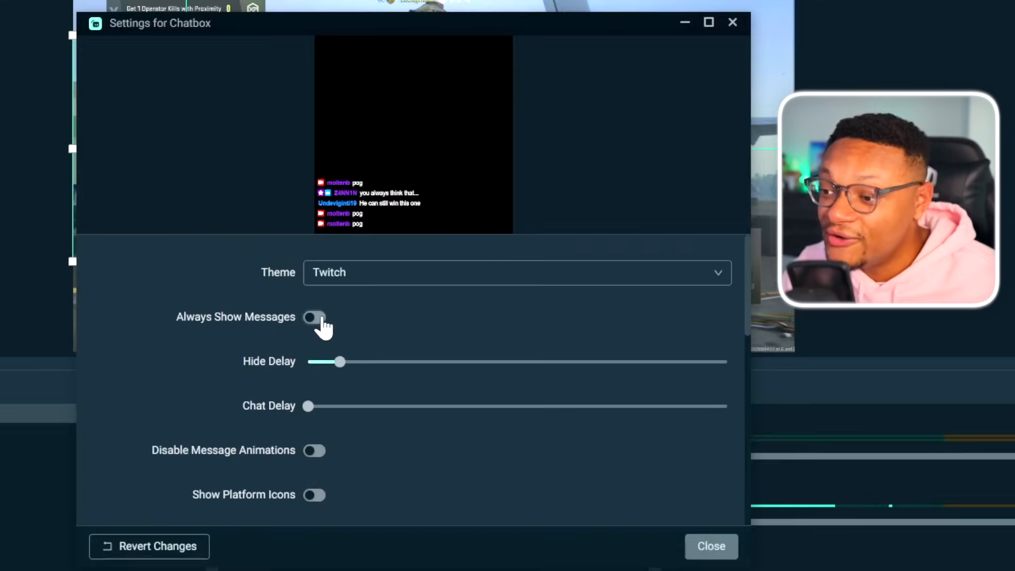
Step: Increase the Chatbox's Hide Delay slightly and expand its Browser Settings down to the custom CSS
left_click(284, 305)
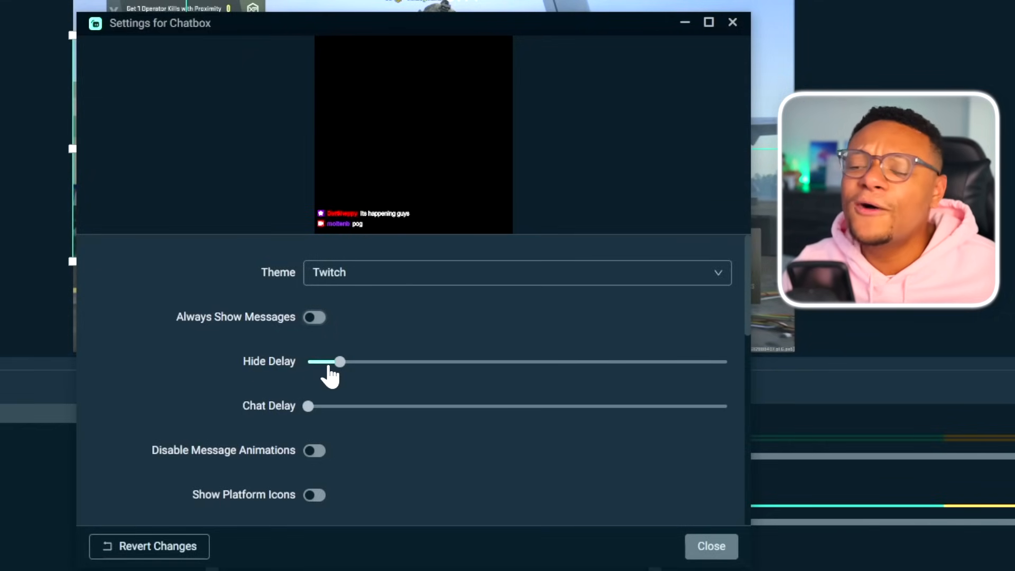
left_click_drag(330, 377, 347, 370)
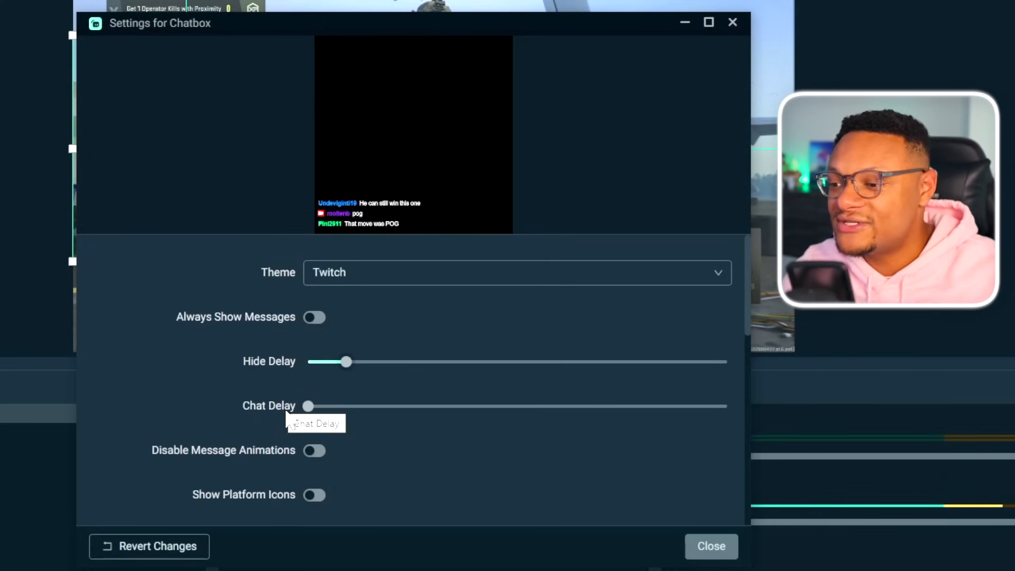
scroll(136, 419, "down", 5)
left_click(103, 451)
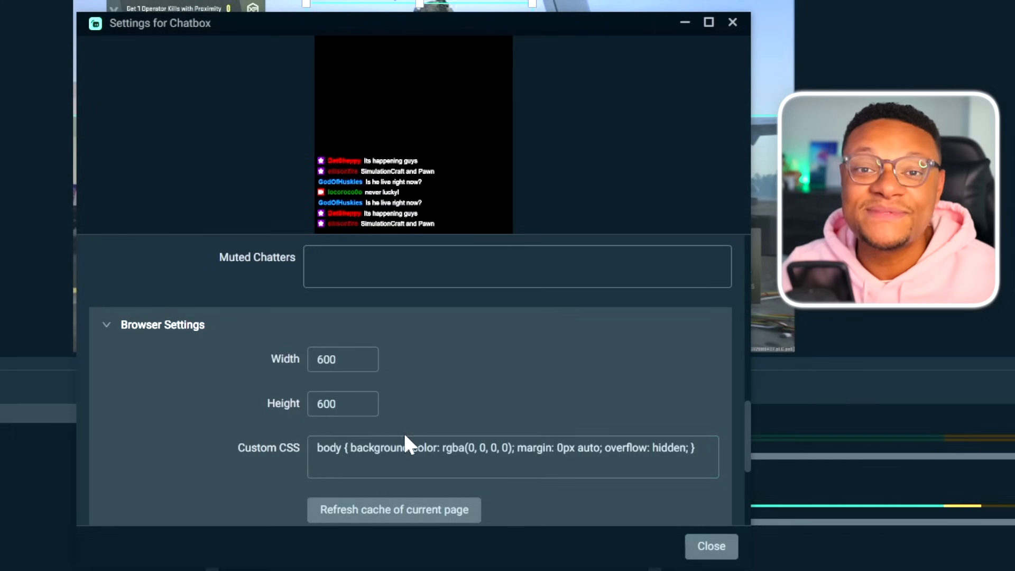
left_click(406, 447)
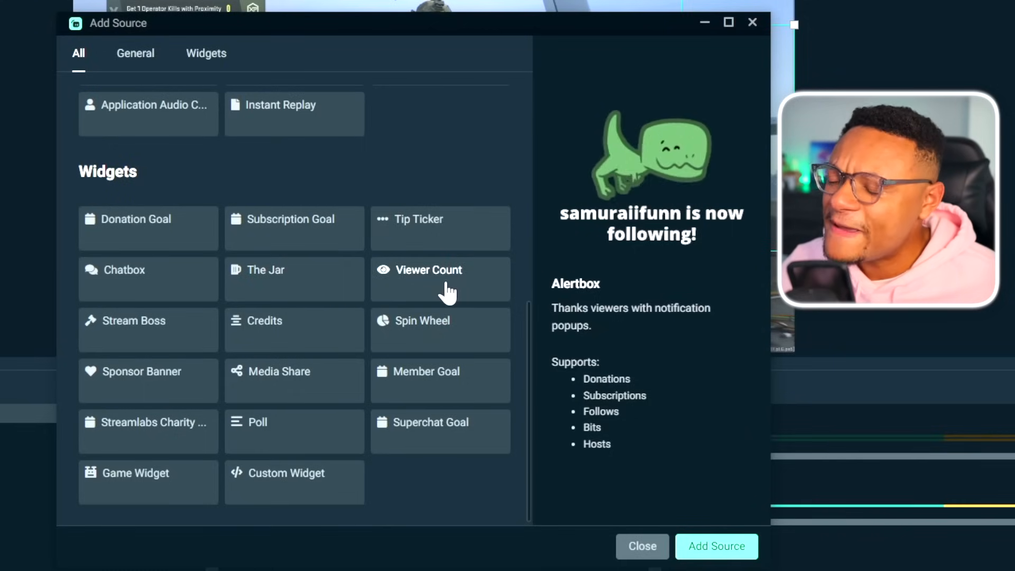
Step: Check the descriptions and supported platforms of the Viewer Count and Media Share widgets
left_click(445, 289)
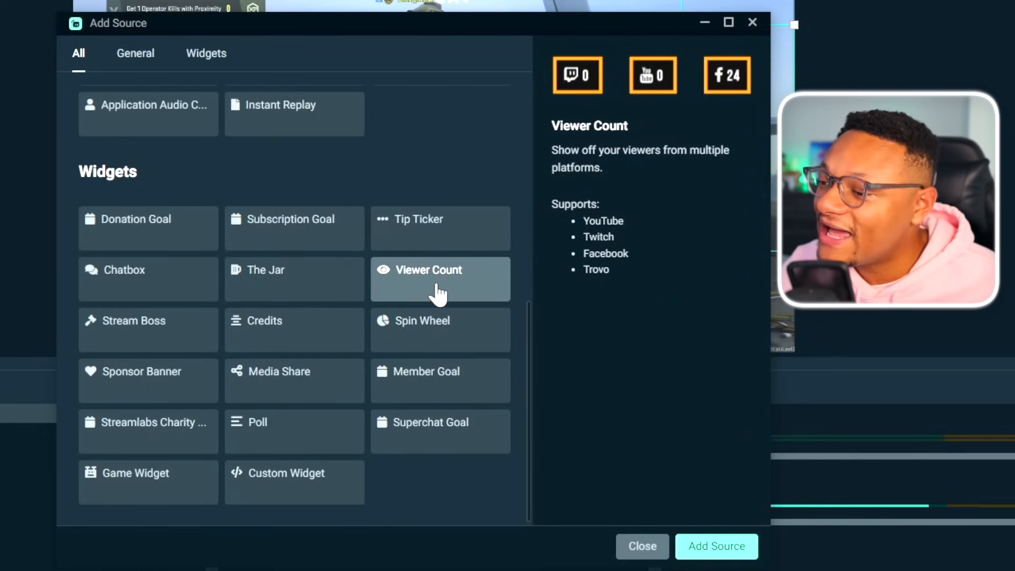
left_click(309, 394)
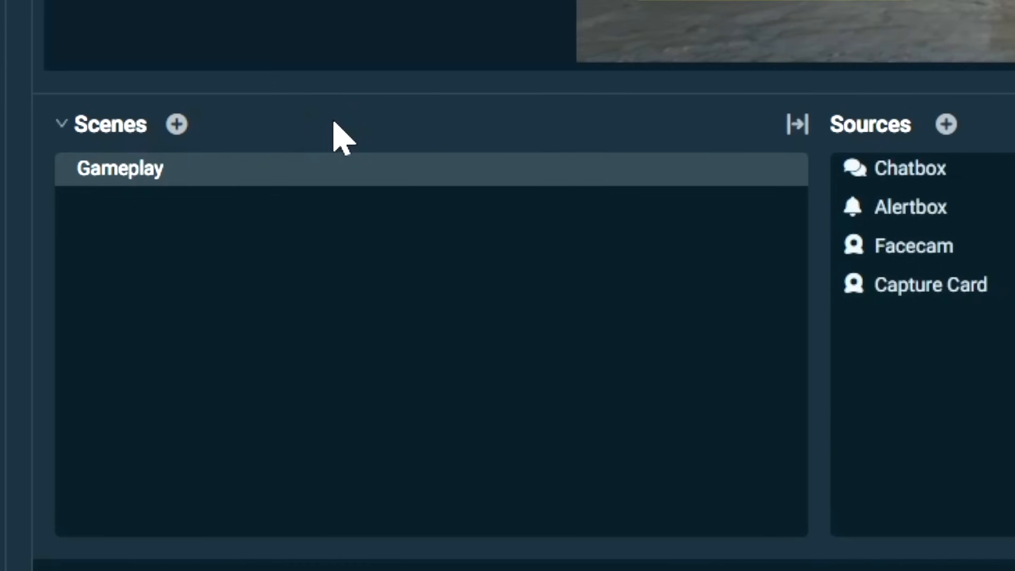
Step: Add two new scenes named Starting and Ending alongside the Gameplay scene
left_click(179, 126)
left_click(335, 251)
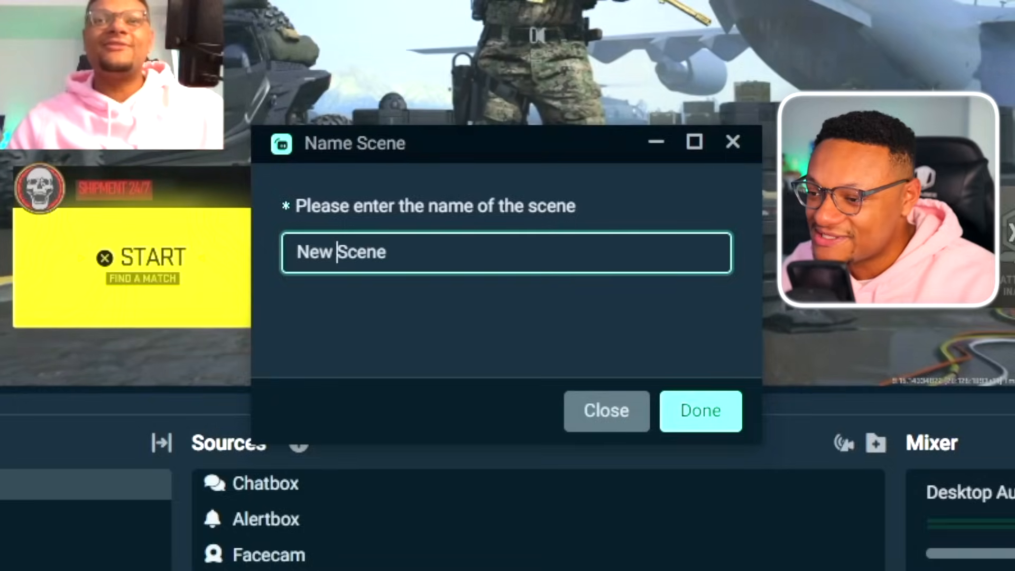
key("ctrl+a")
type("Starting")
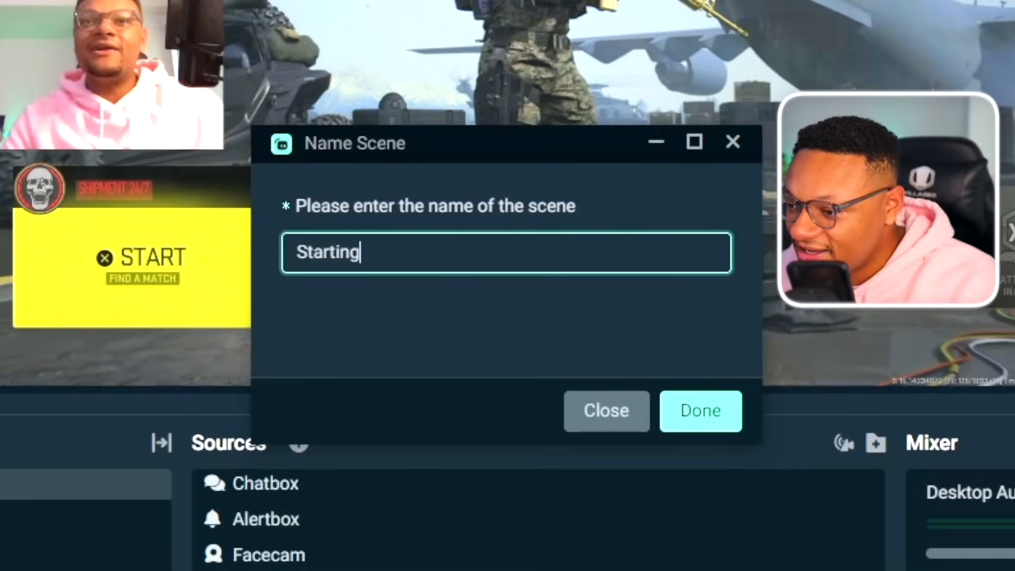
key("Return")
left_click(207, 127)
type("En")
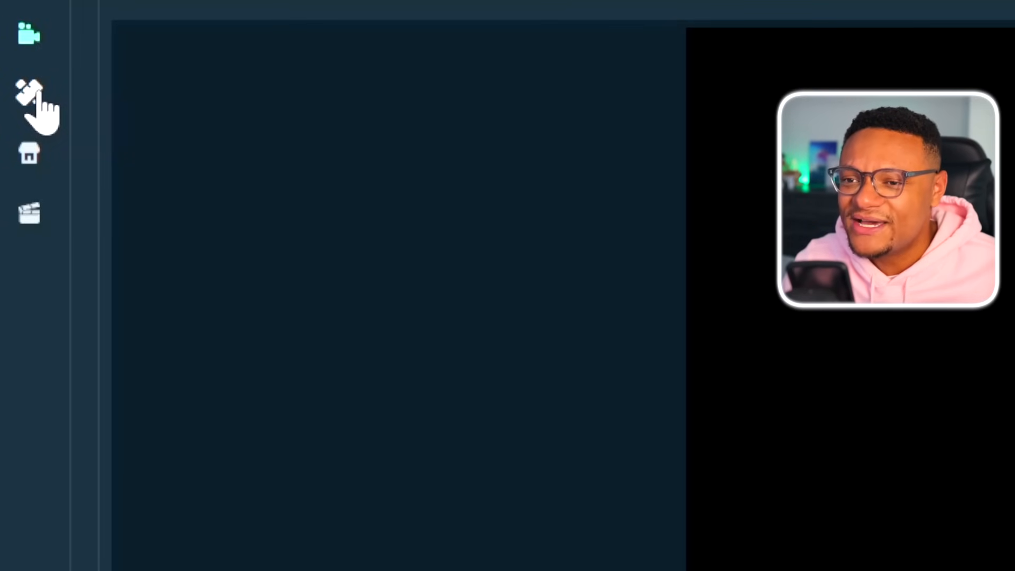
Step: Search the scene themes for "free" overlays and install the Quantum theme
left_click(40, 99)
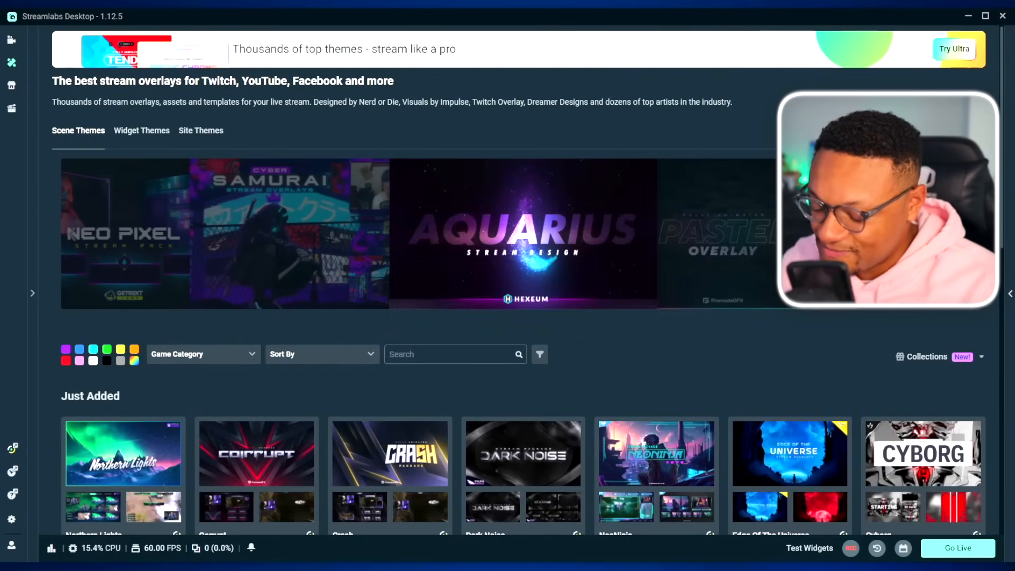
type("fre")
type("e")
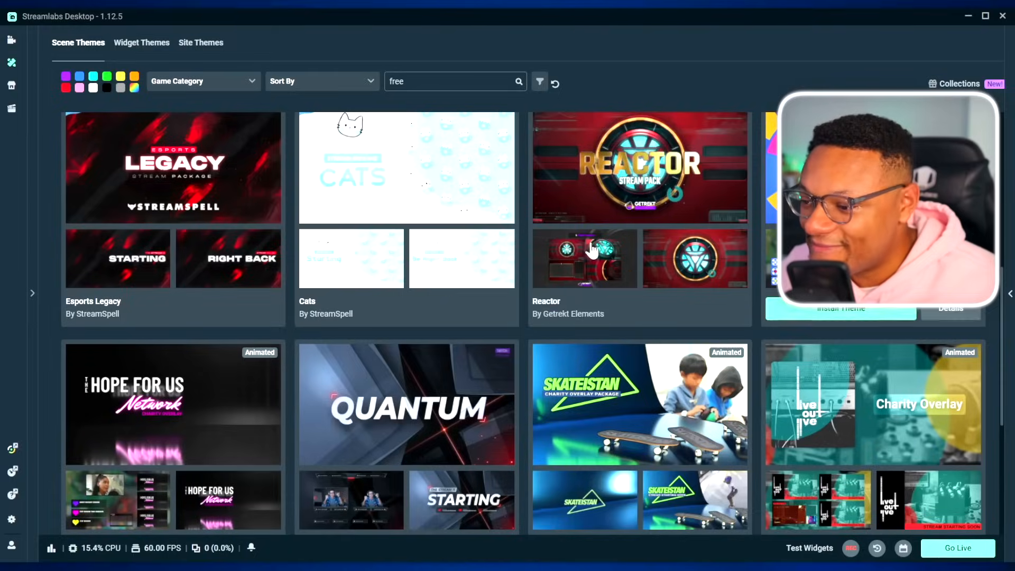
scroll(476, 232, "down", 3)
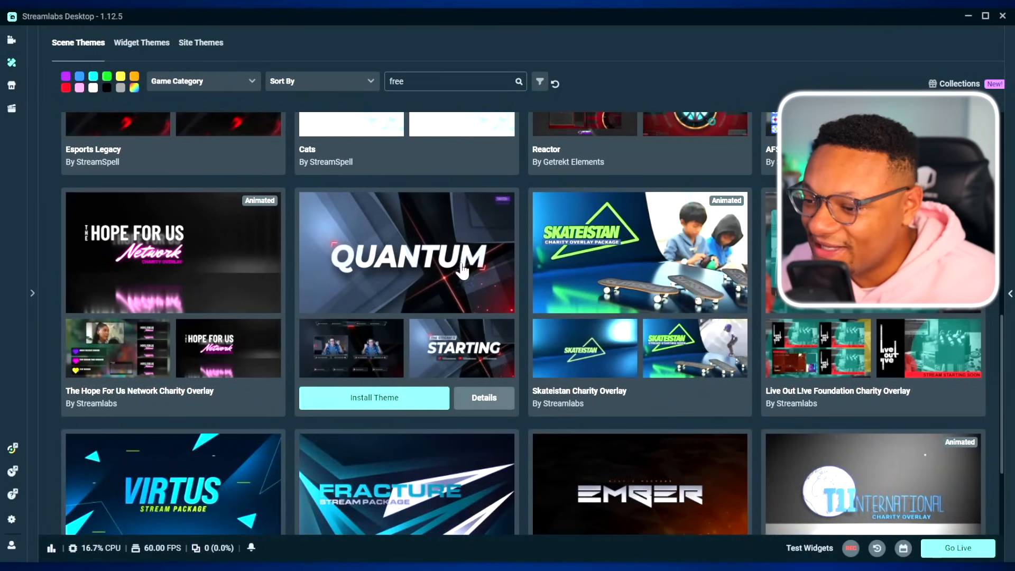
left_click(370, 405)
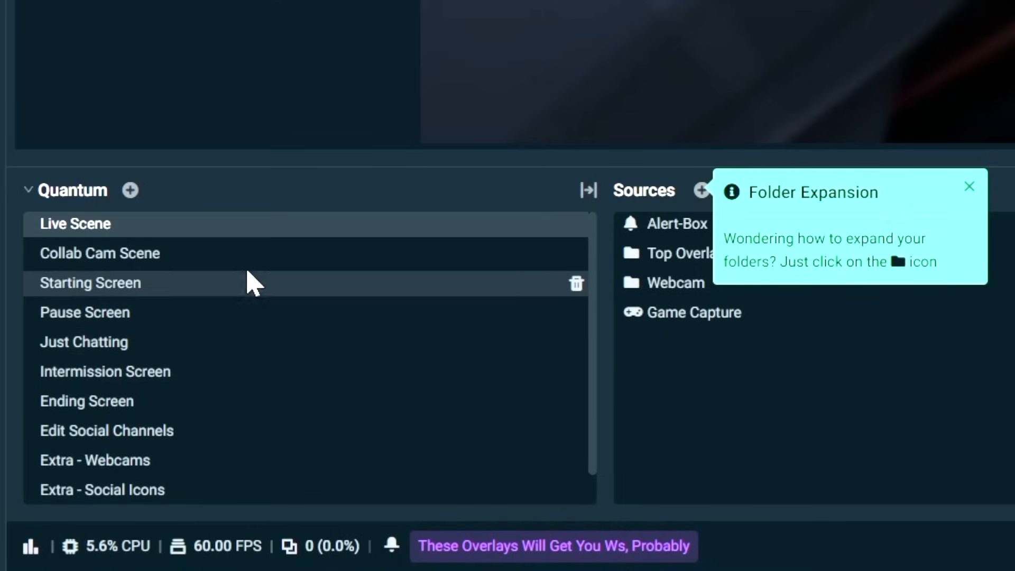
Step: Delete every scene in the Quantum collection except Starting Screen and Ending Screen
scroll(251, 291, "down", 1)
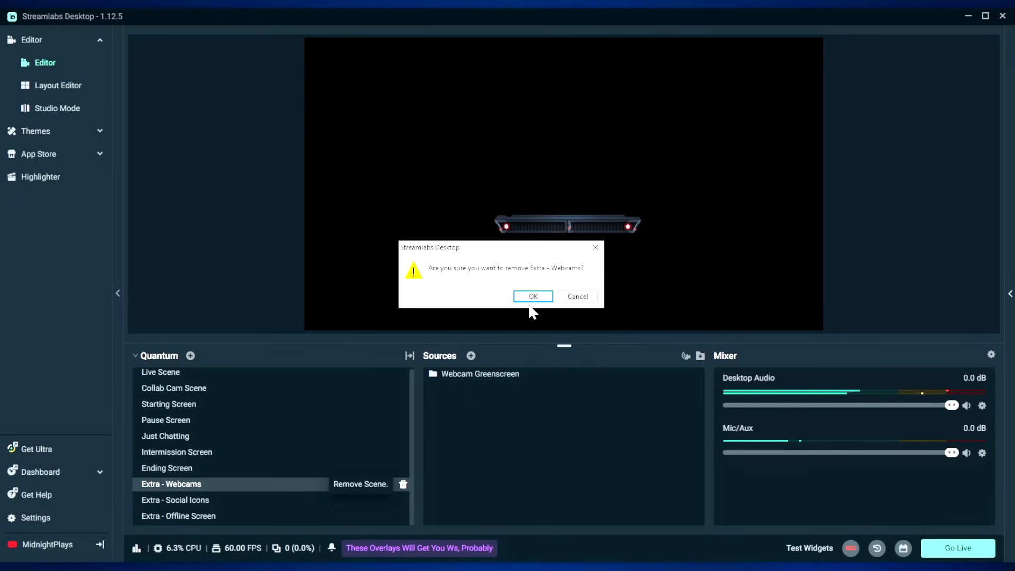
left_click(530, 297)
left_click(403, 484)
left_click(527, 296)
left_click(403, 485)
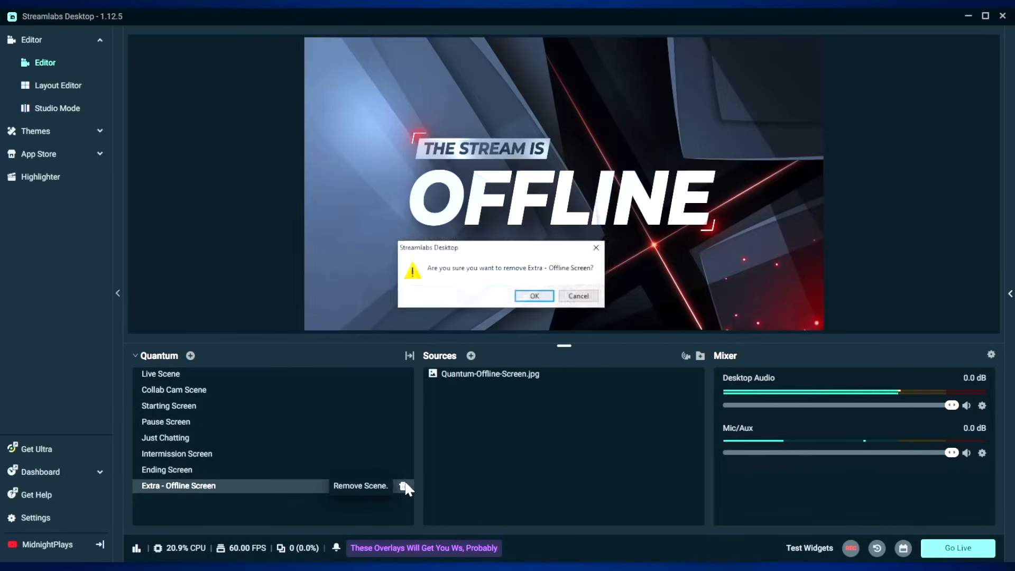
left_click(527, 295)
left_click(204, 469)
left_click(380, 422)
left_click(403, 423)
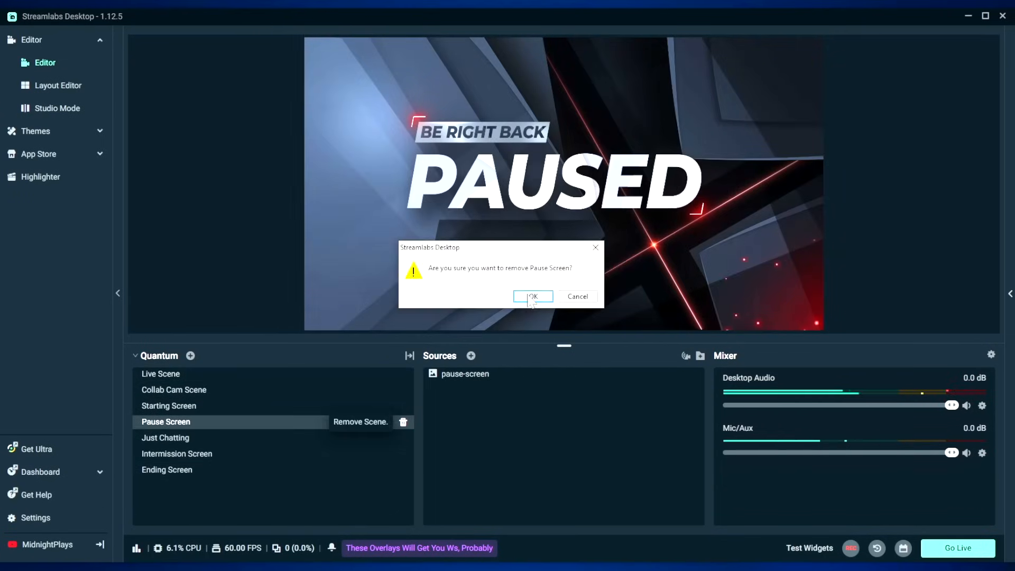
left_click(531, 295)
left_click(404, 423)
left_click(518, 295)
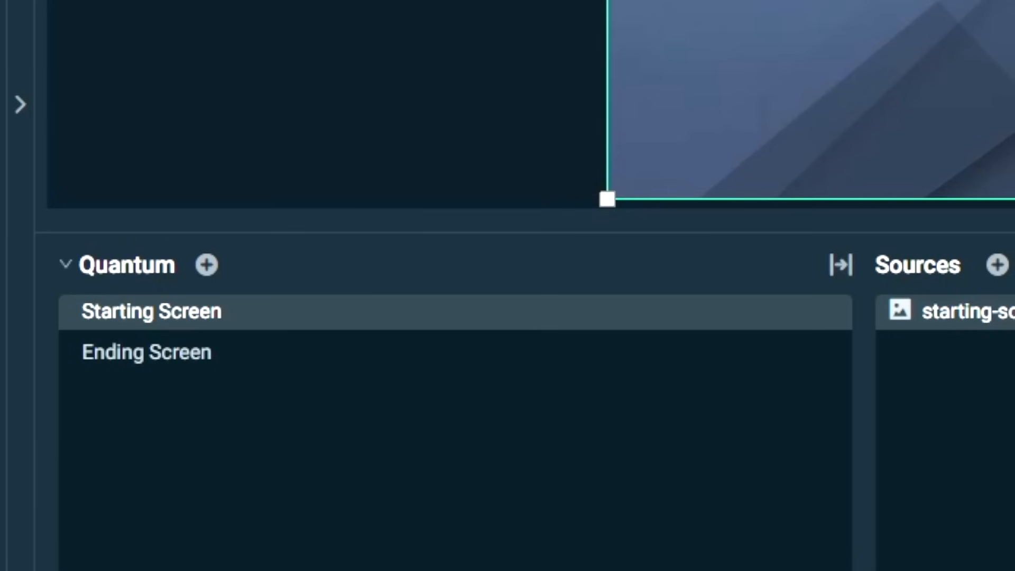
Step: Copy Quantum's starting-screen image into the Starting scene of the Scenes collection, and return to Quantum to select its Ending Screen
right_click(449, 24)
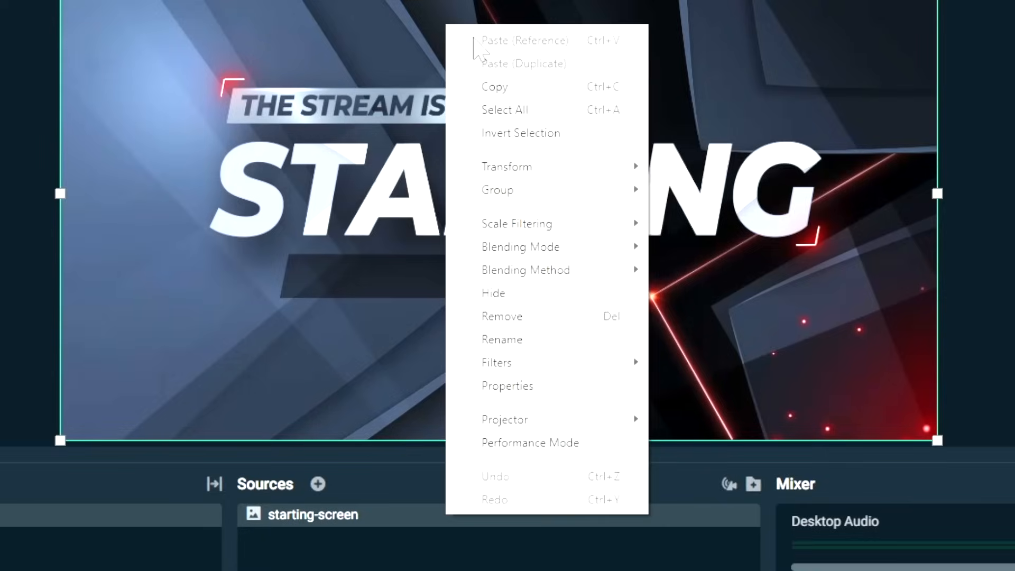
left_click(482, 111)
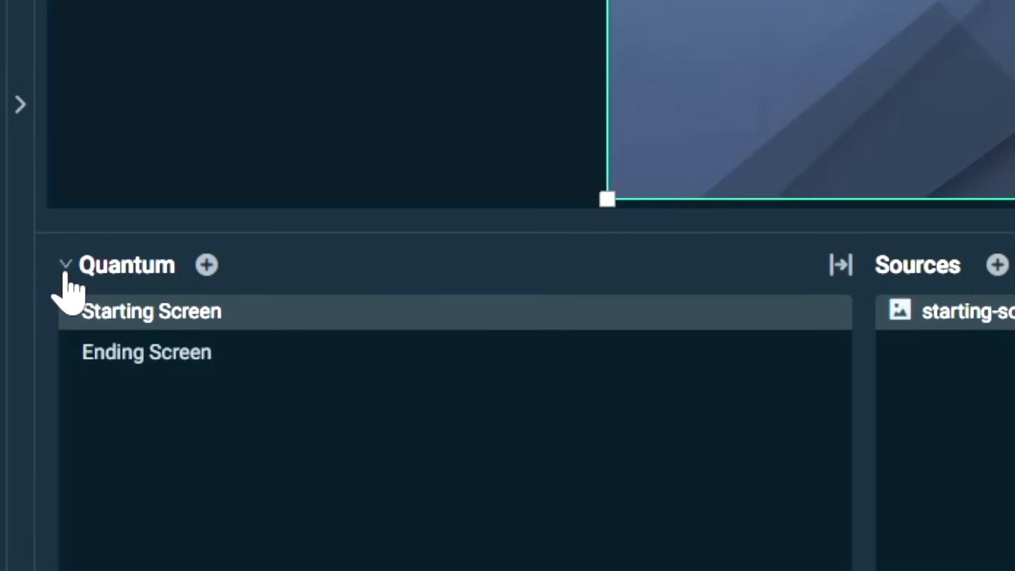
left_click(66, 265)
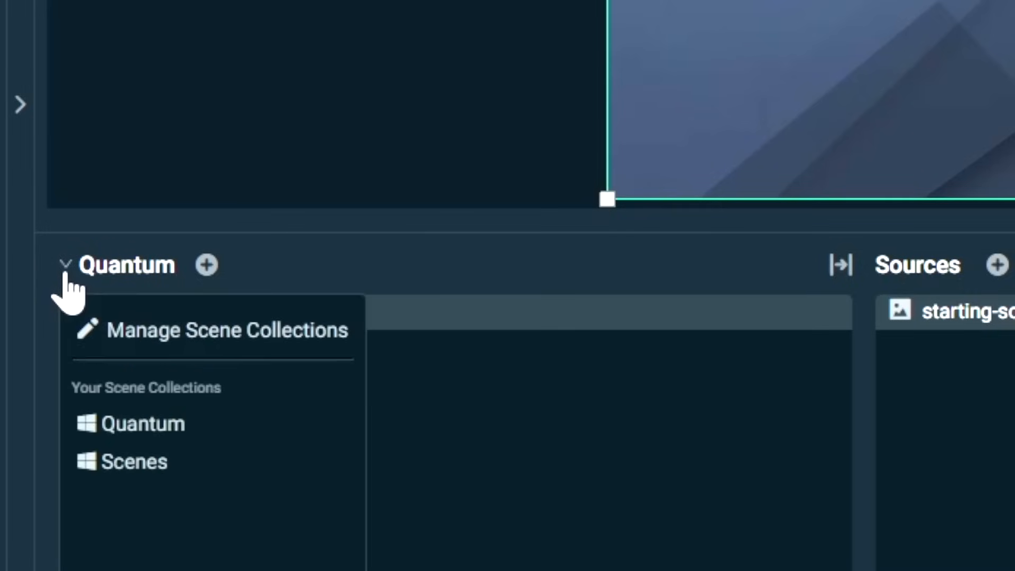
left_click(111, 465)
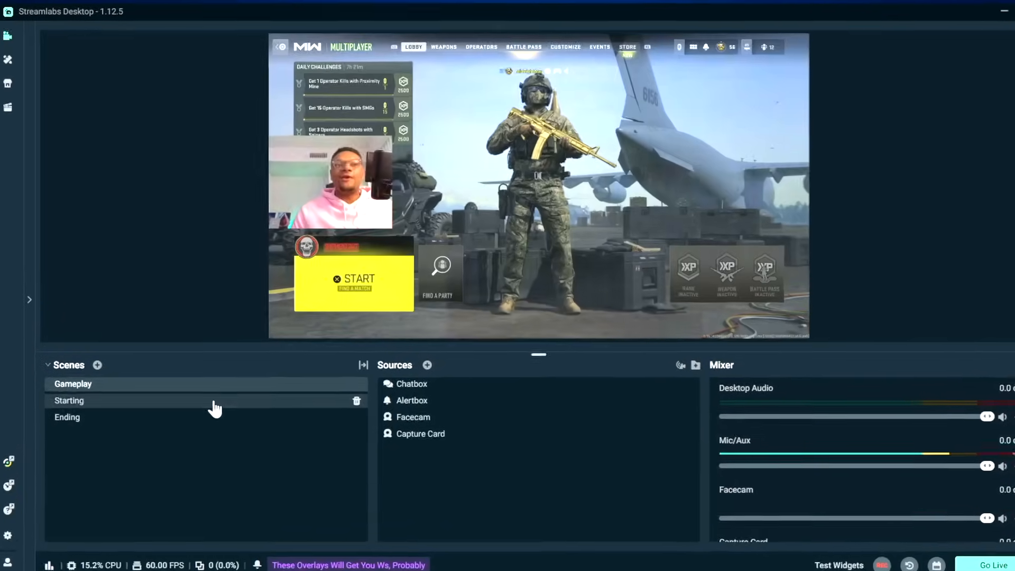
left_click(214, 407)
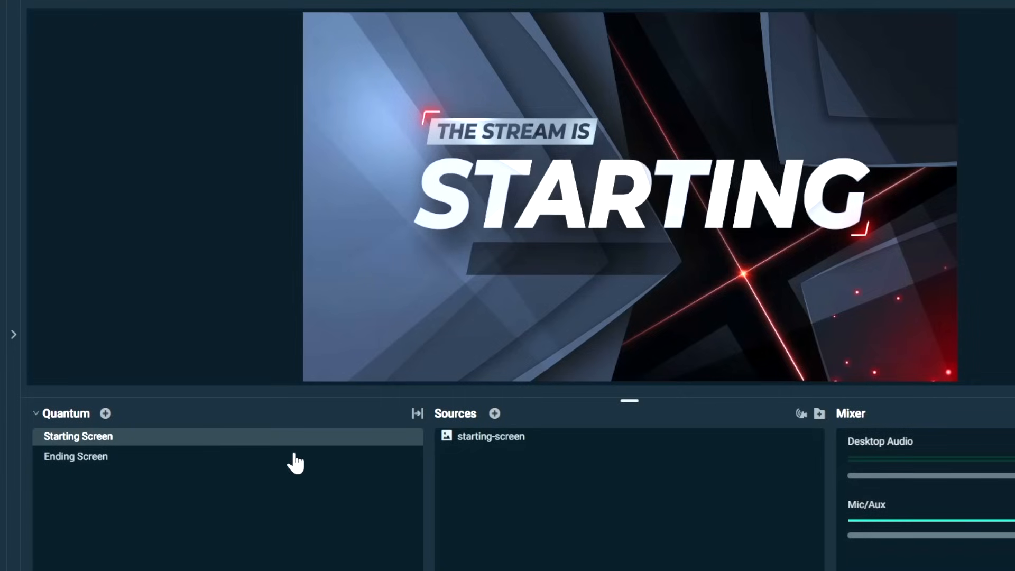
left_click(295, 459)
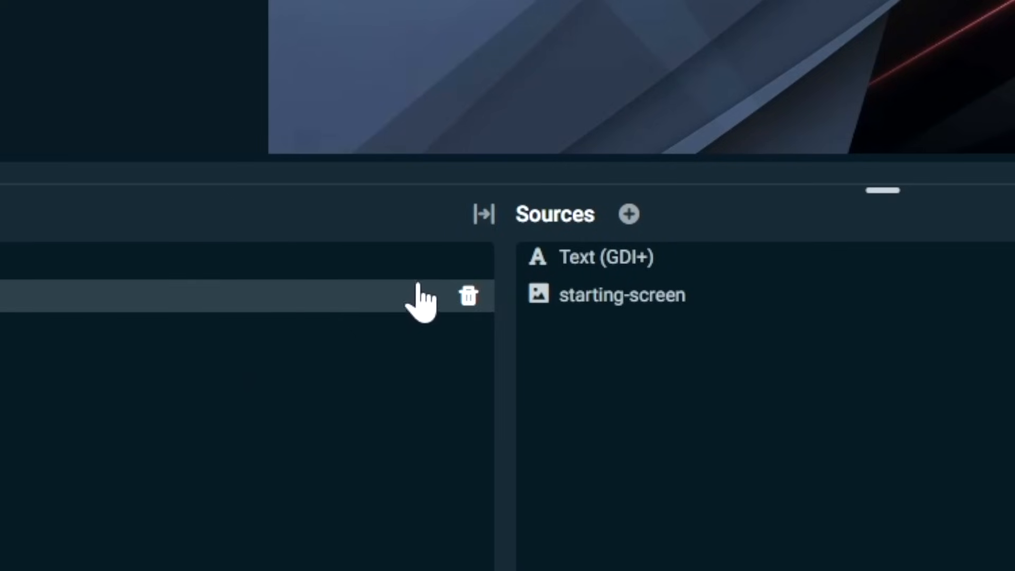
Step: Change the type of the scenes' Global Transition to Fade
left_click(482, 216)
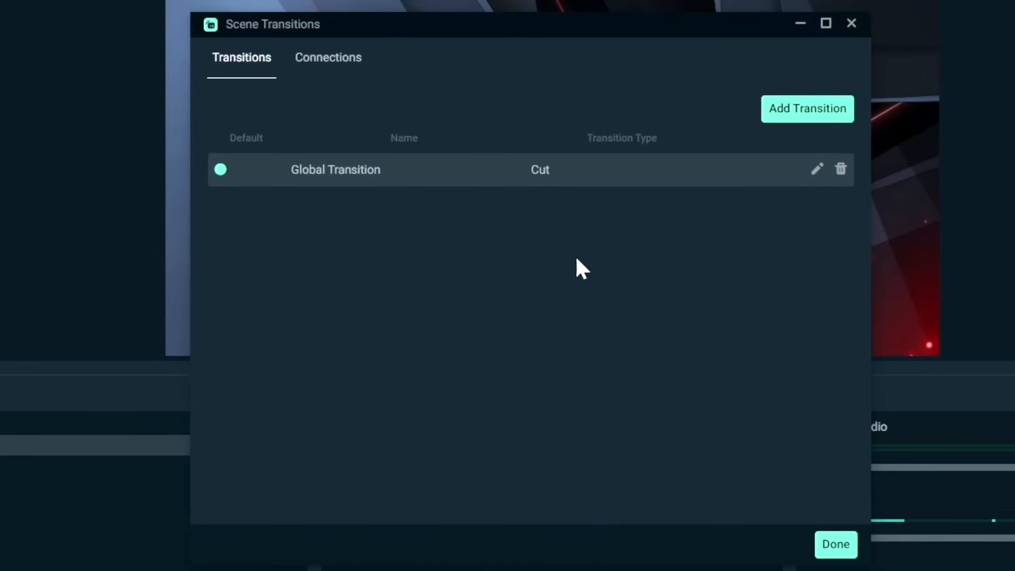
left_click(817, 171)
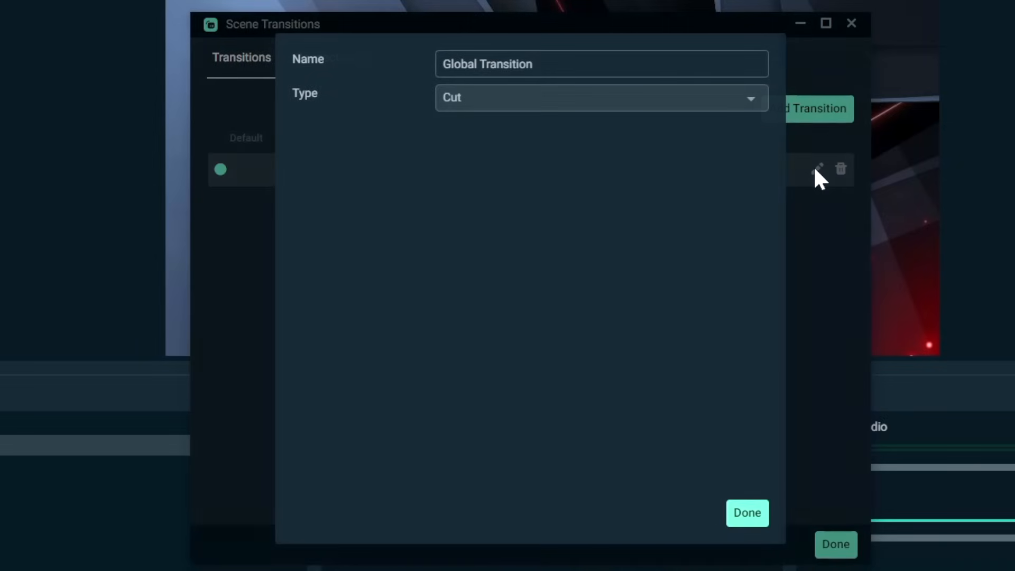
left_click(605, 105)
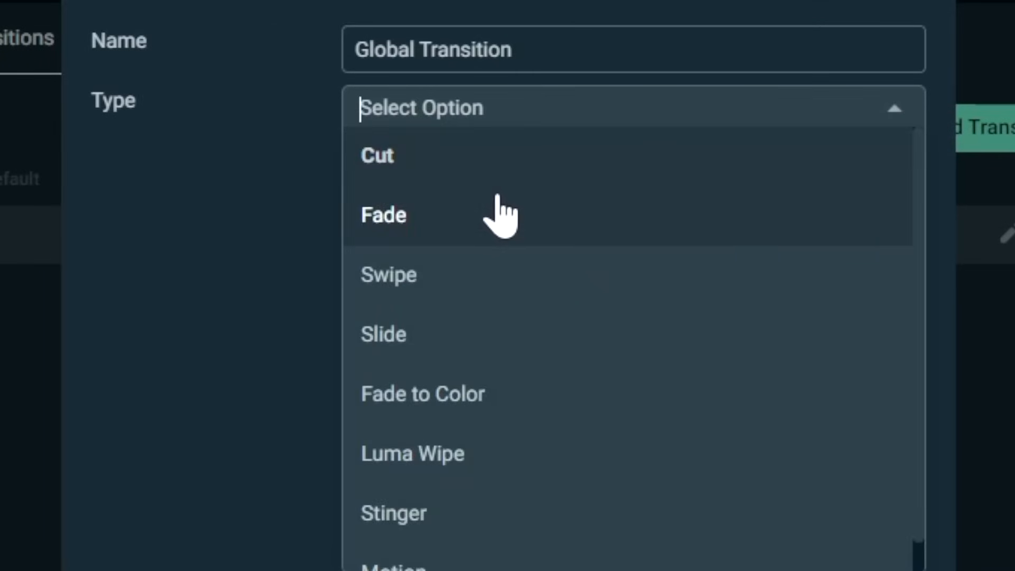
left_click(498, 244)
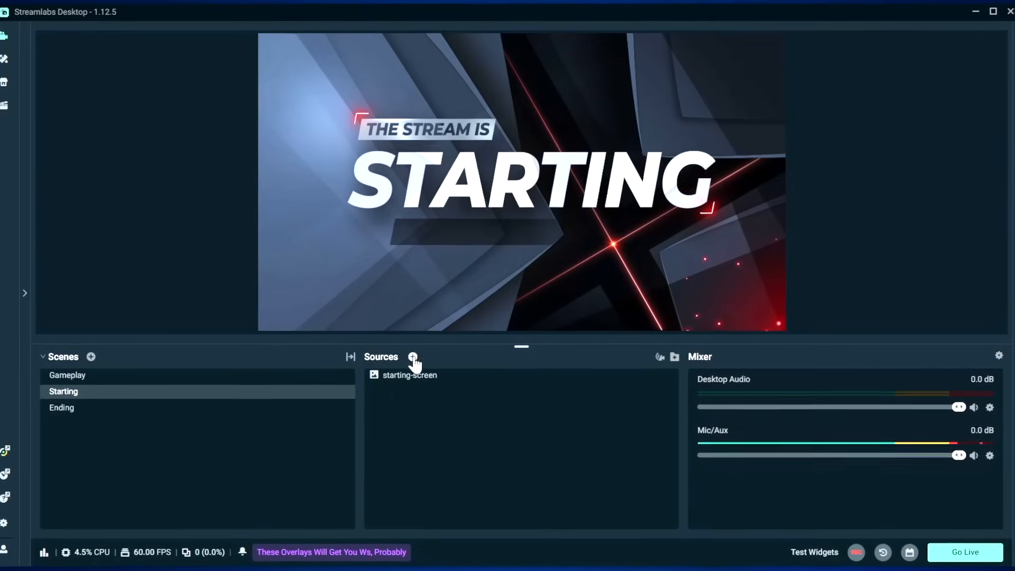
Step: Add a Text (GDI+) source to the Starting scene, keeping its default name and settings
left_click(412, 356)
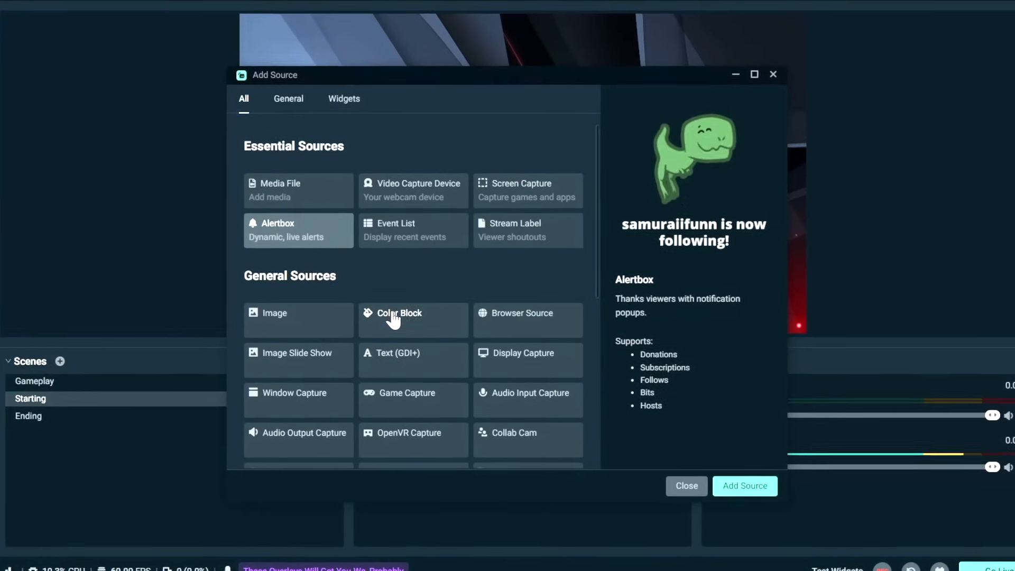
scroll(397, 316, "down", 3)
left_click(403, 190)
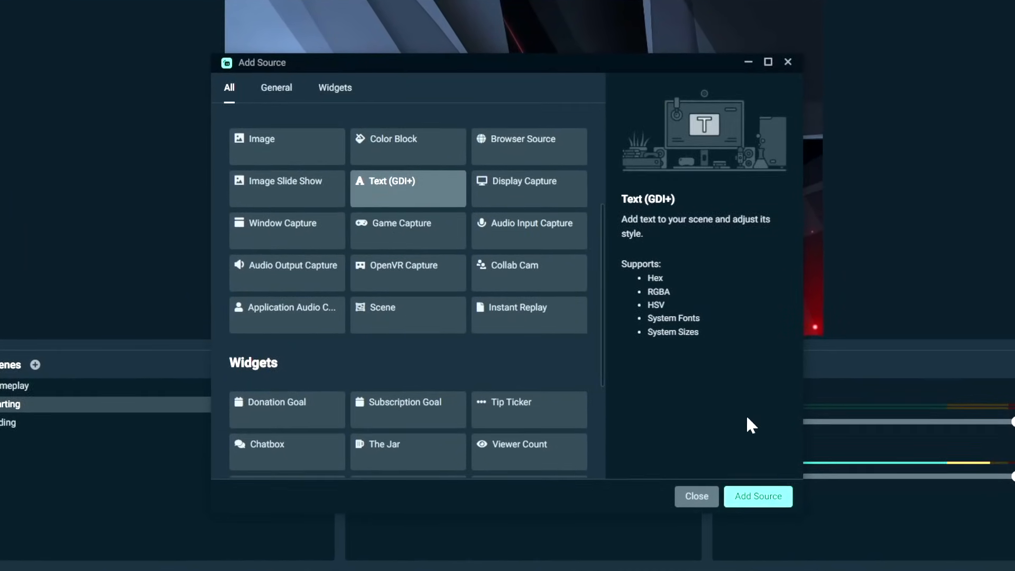
left_click(761, 499)
left_click(685, 370)
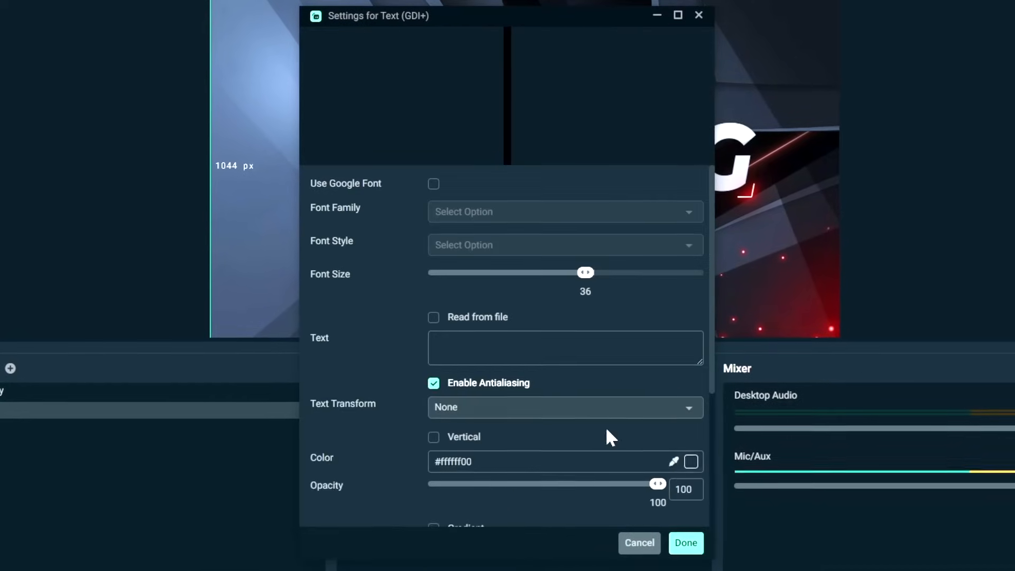
left_click(687, 545)
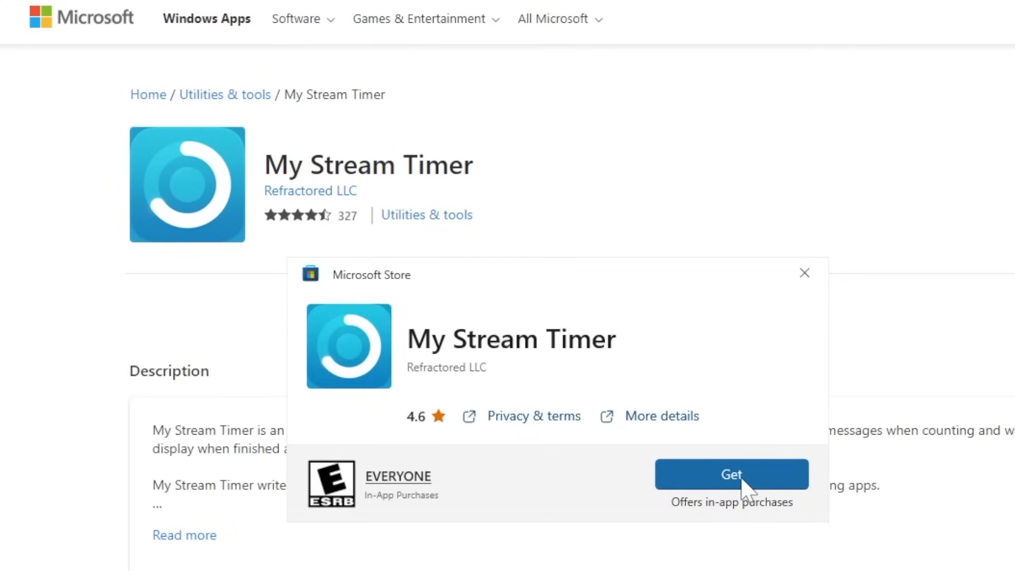
Step: Get My Stream Timer from the Microsoft Store and set its first countdown to 3 minutes and 0 seconds
left_click(742, 482)
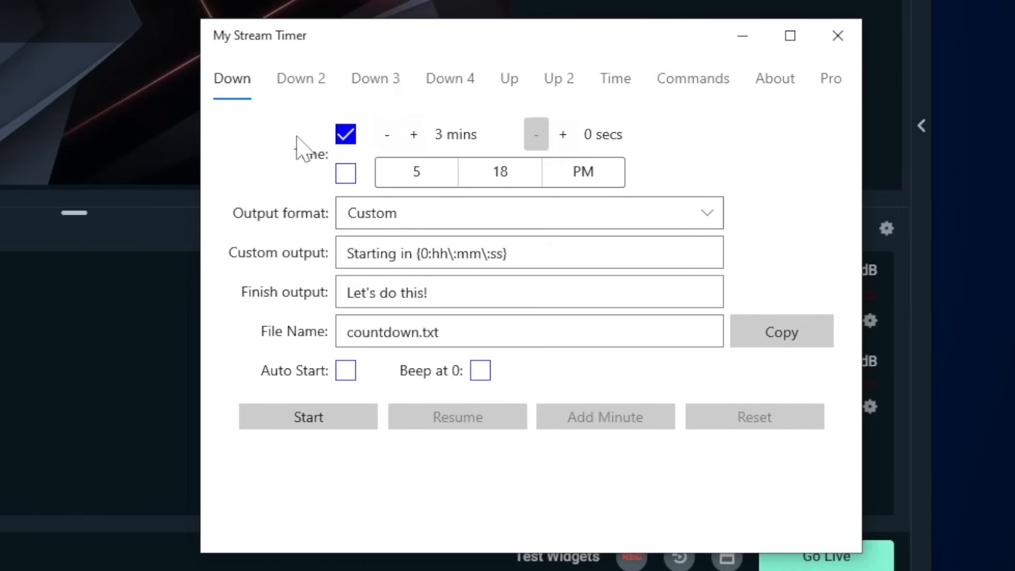
left_click(388, 133)
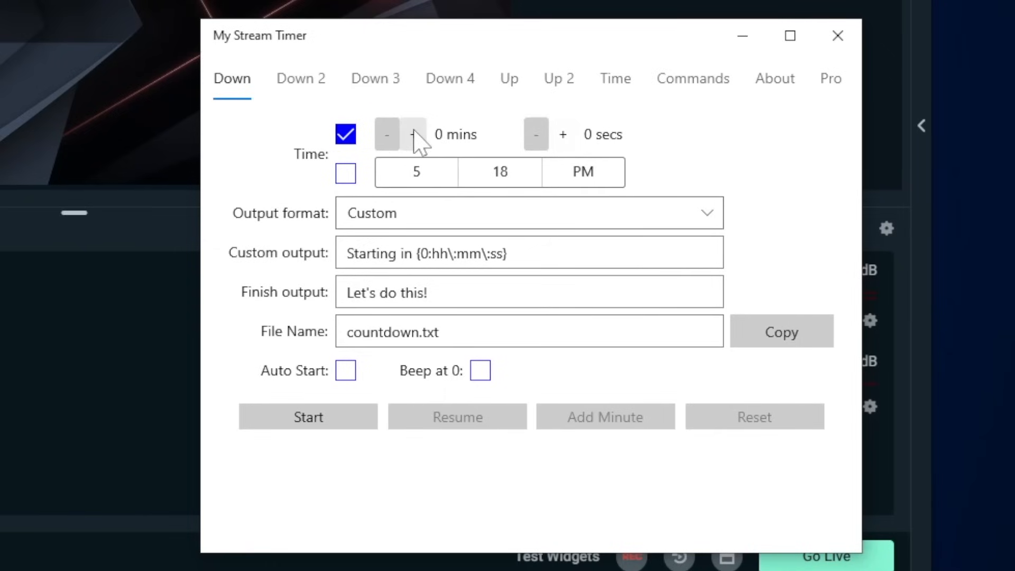
left_click(414, 137)
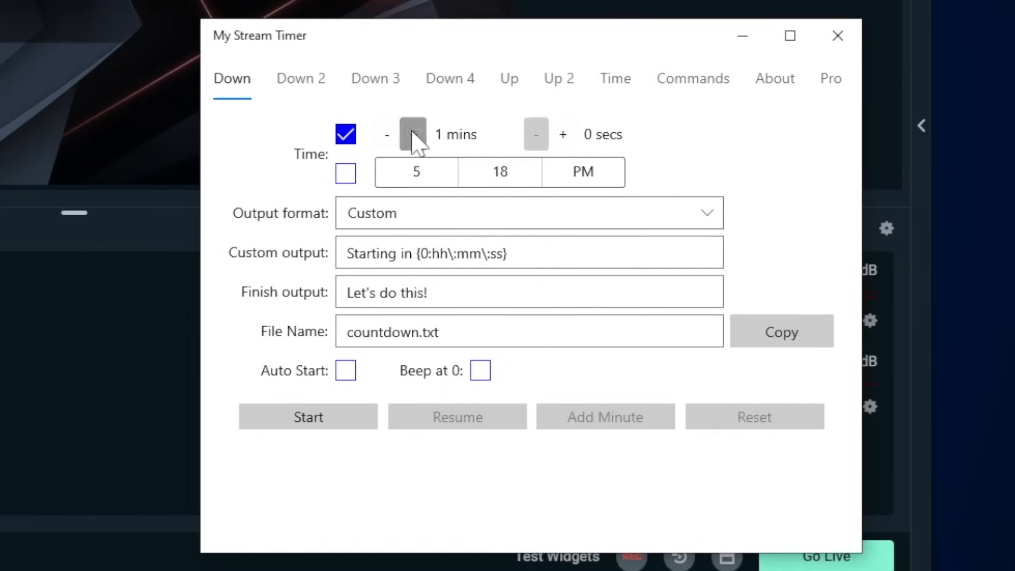
left_click(454, 253)
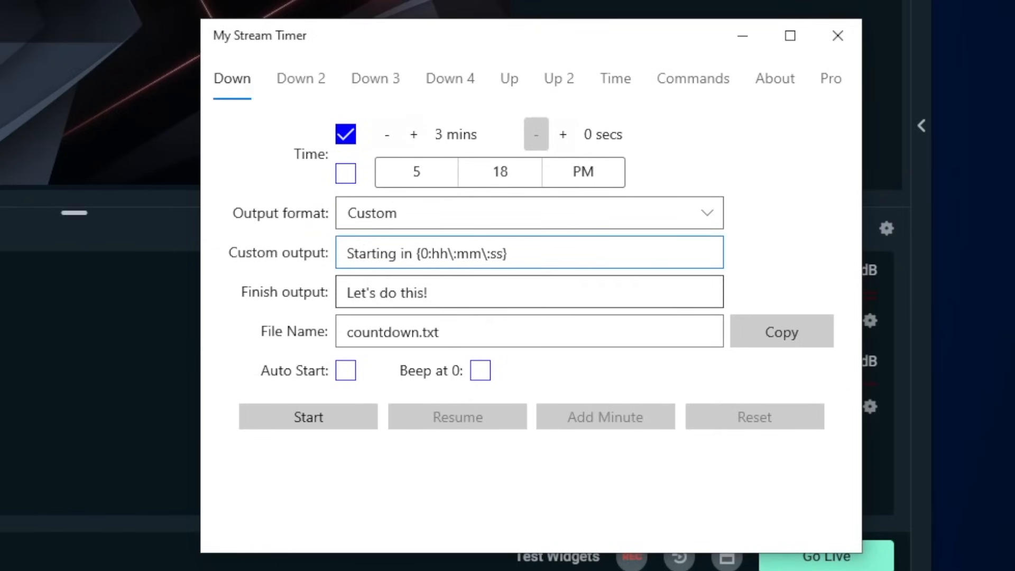
Step: Set the countdown's custom output to "Starting in {0:mm\:ss}" and its finish output to "RIGHT NOW!"
key("BackSpace")
key("BackSpace")
key("BackSpace")
key("BackSpace")
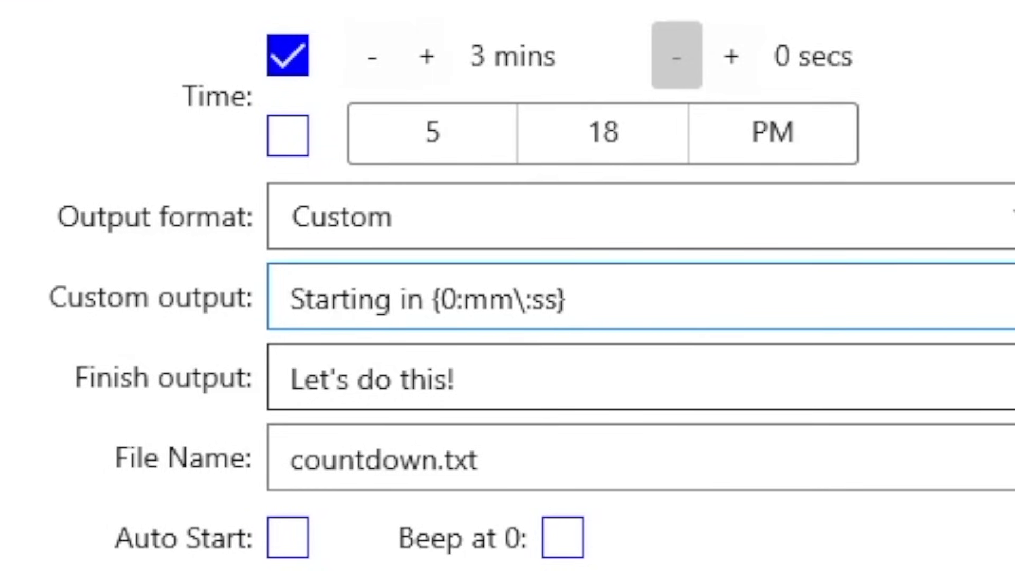
key("Tab")
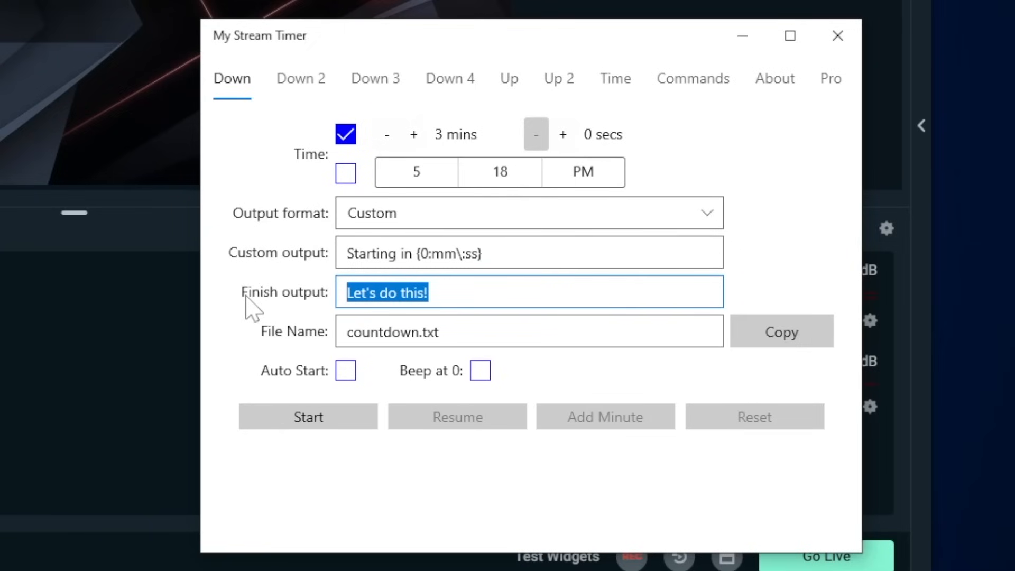
key("BackSpace")
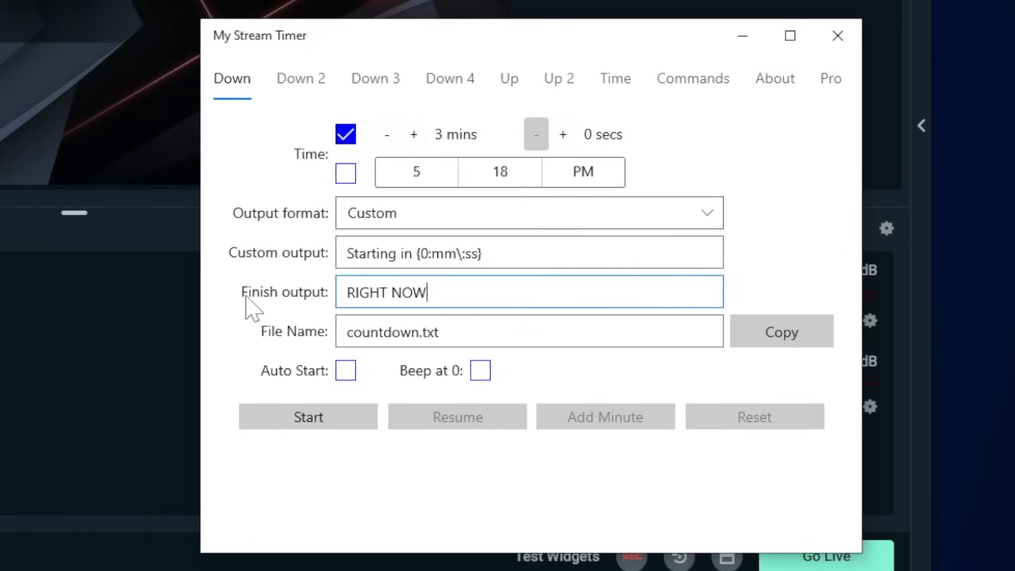
Step: Copy the path of the countdown.txt file and start the first countdown
left_click(781, 333)
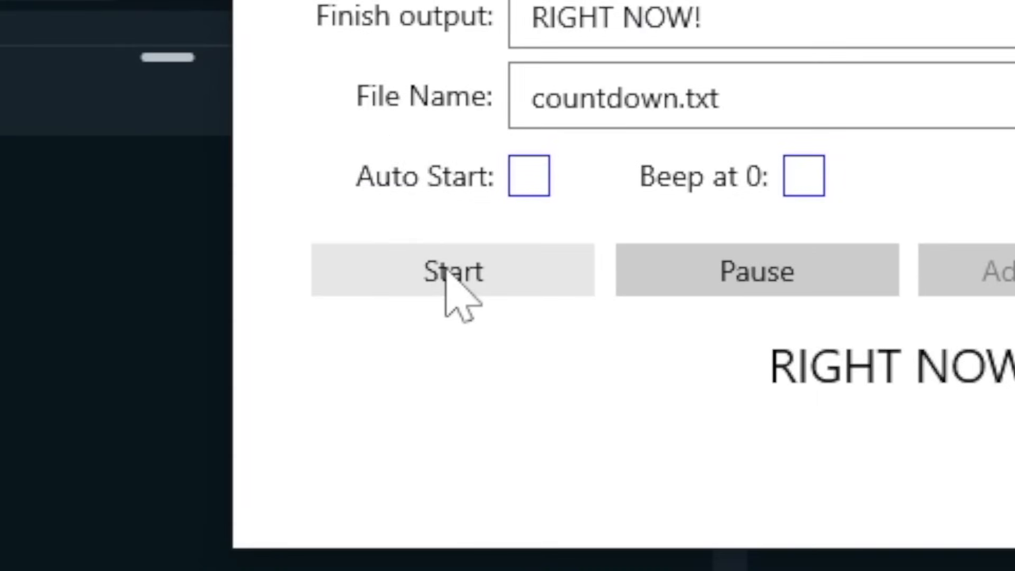
left_click(445, 271)
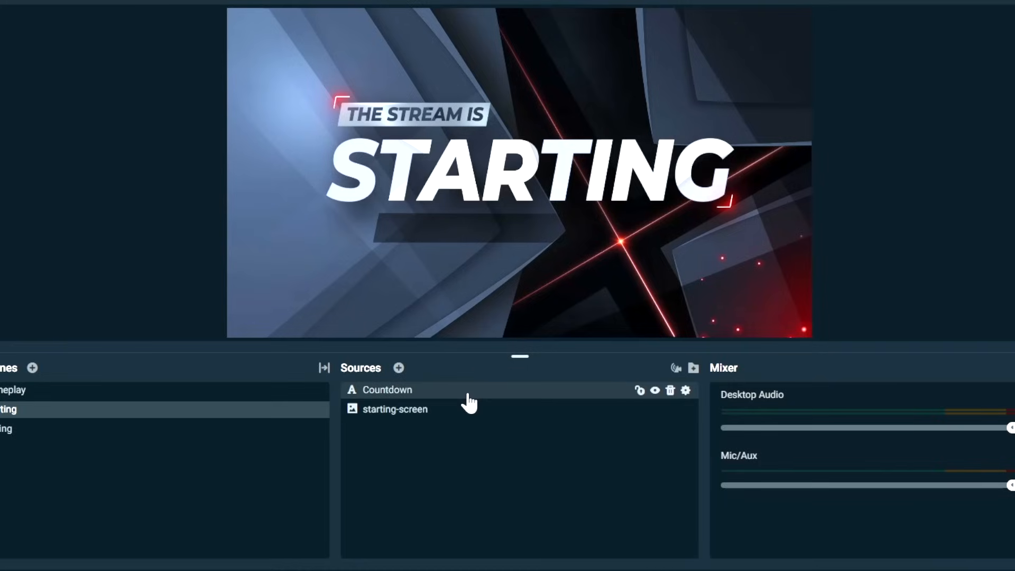
Step: Make the Starting scene's countdown text source read from the countdown text file in the MyStreamTimer folder
double_click(467, 391)
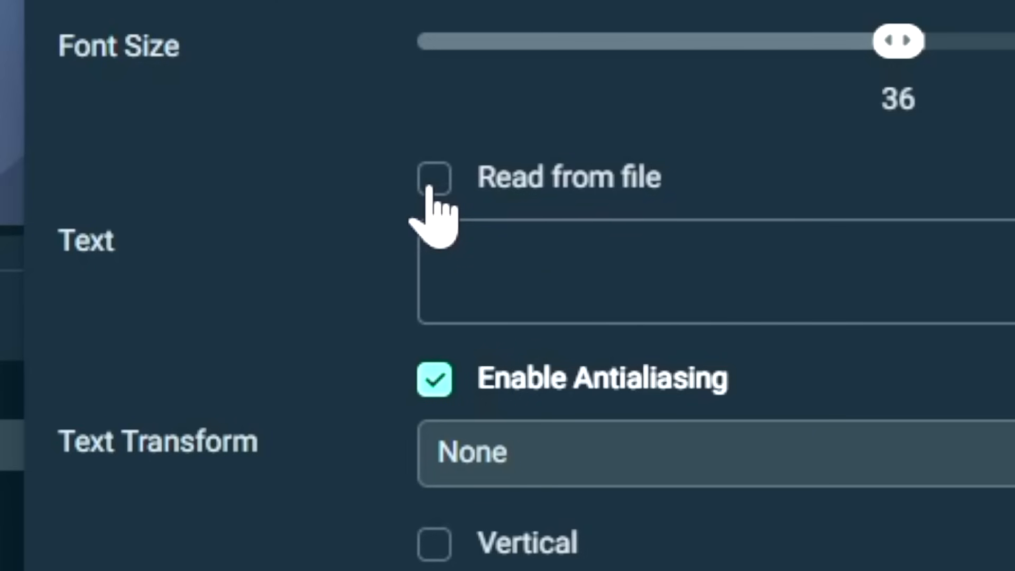
left_click(431, 182)
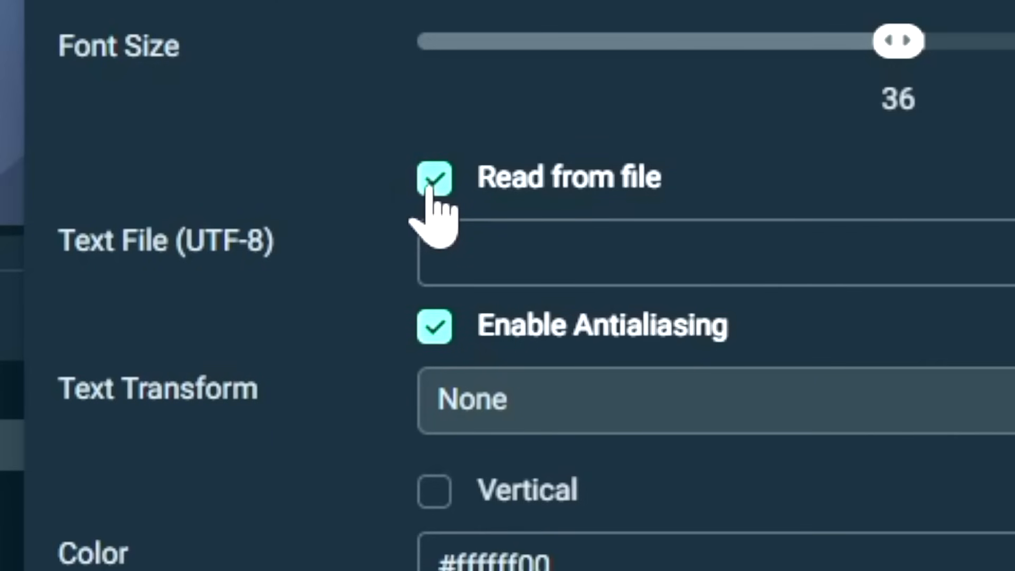
left_click(733, 344)
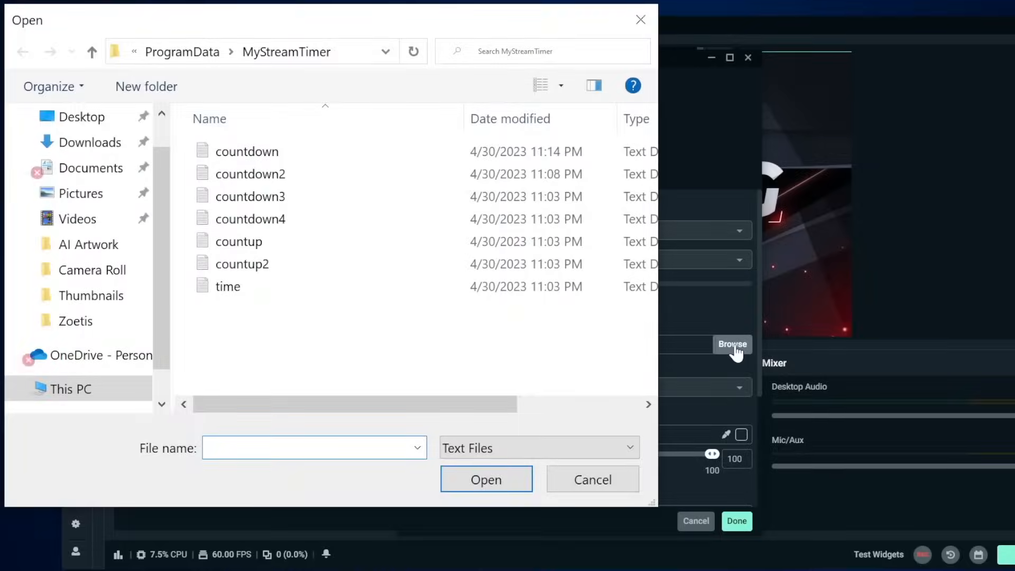
left_click(349, 63)
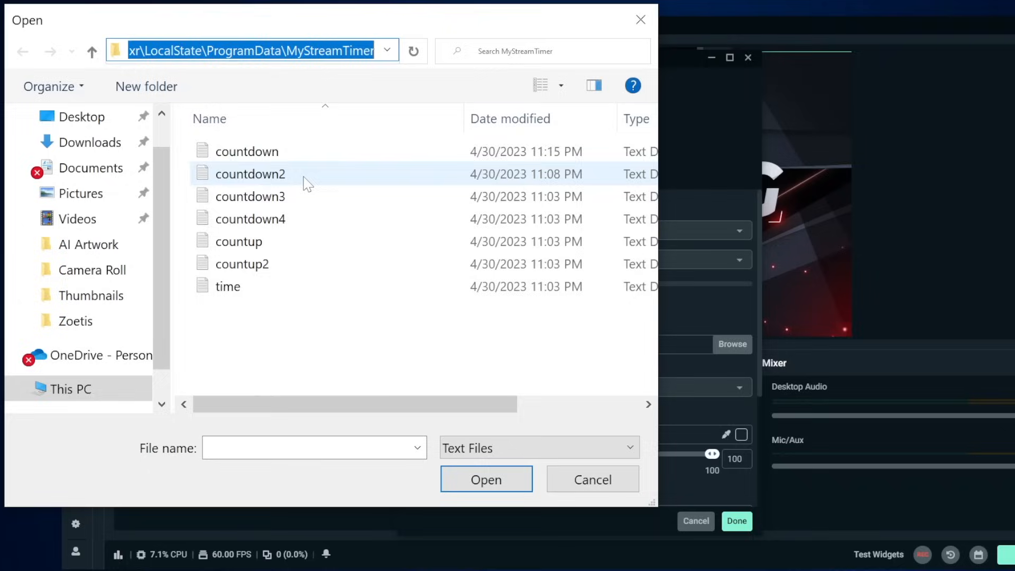
left_click(638, 409)
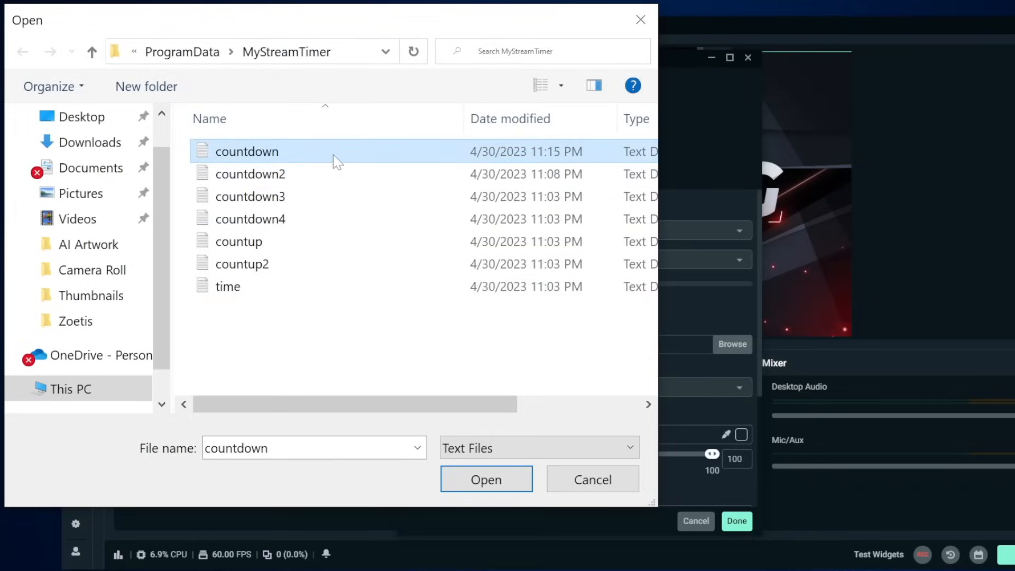
double_click(334, 154)
Step: Set the countdown text's font family to Bebas Neue and its font size to 288
left_click(738, 233)
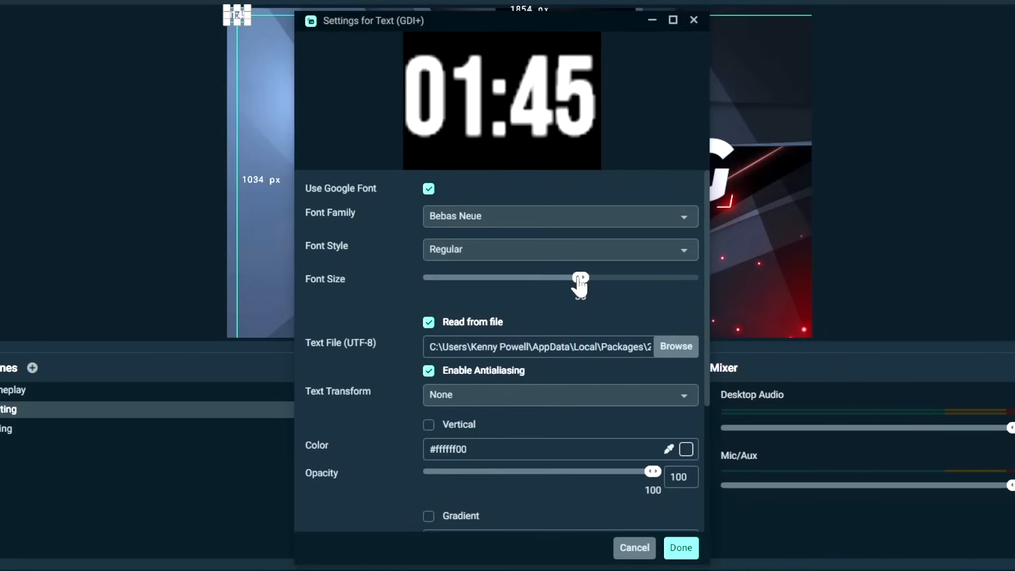
left_click_drag(629, 285, 732, 288)
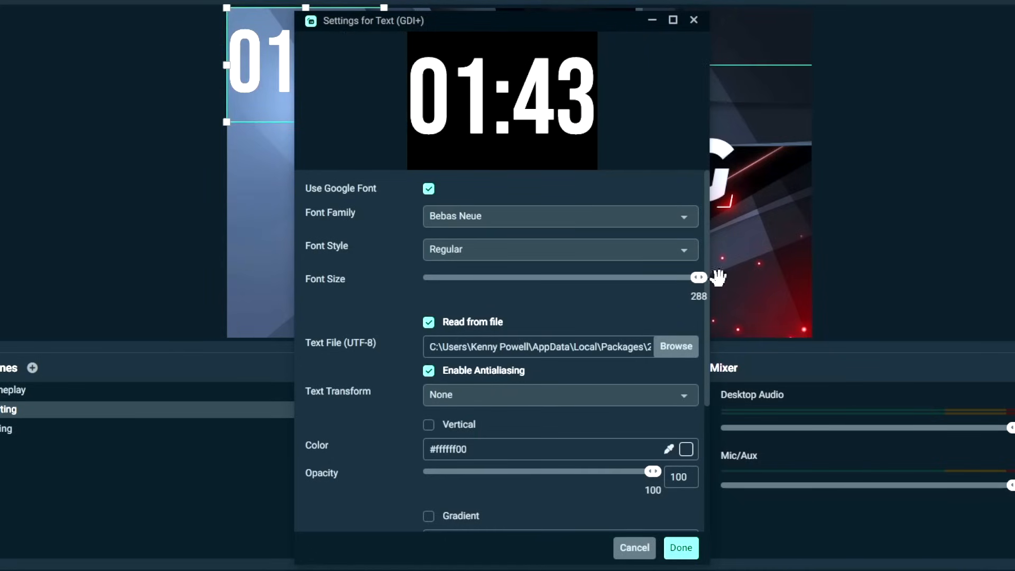
Step: Enable a gradient on the countdown text and pick a custom gradient color
scroll(428, 338, "down", 4)
left_click(428, 323)
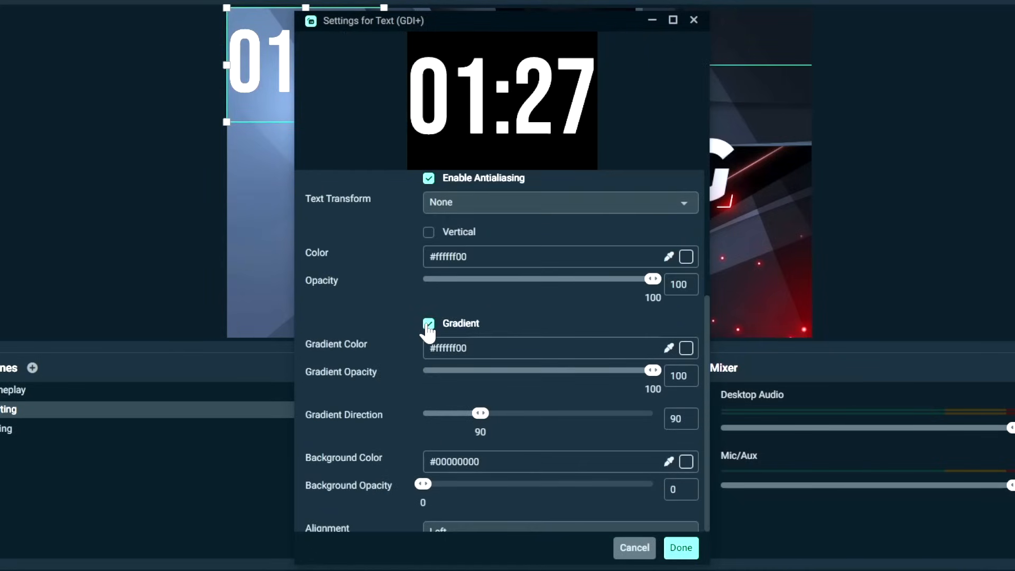
left_click(685, 348)
left_click(596, 387)
left_click_drag(596, 389, 599, 403)
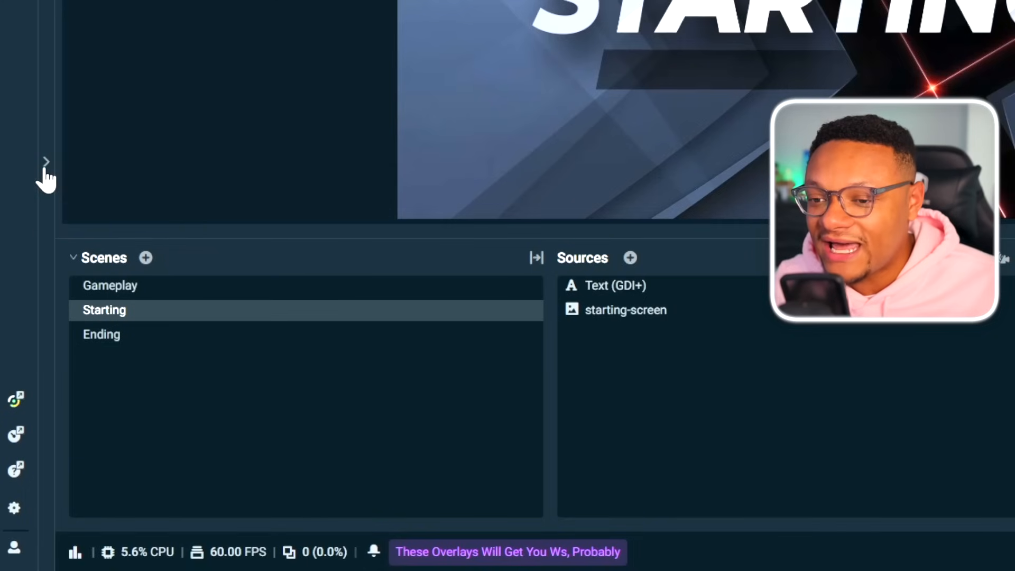
Step: Expand the Streamlabs Desktop navigation and open the Streamlabs web Dashboard
left_click(44, 160)
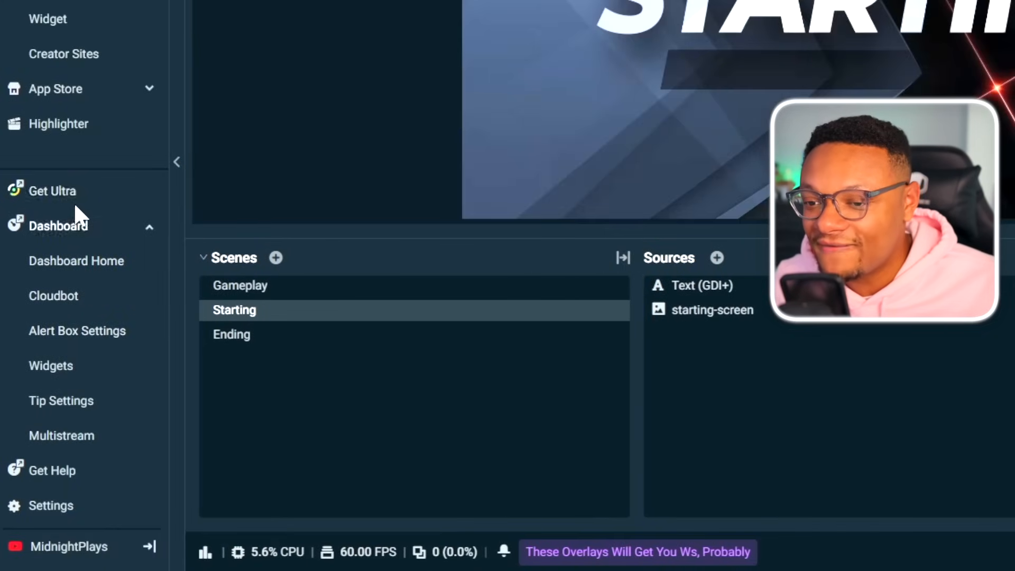
left_click(135, 229)
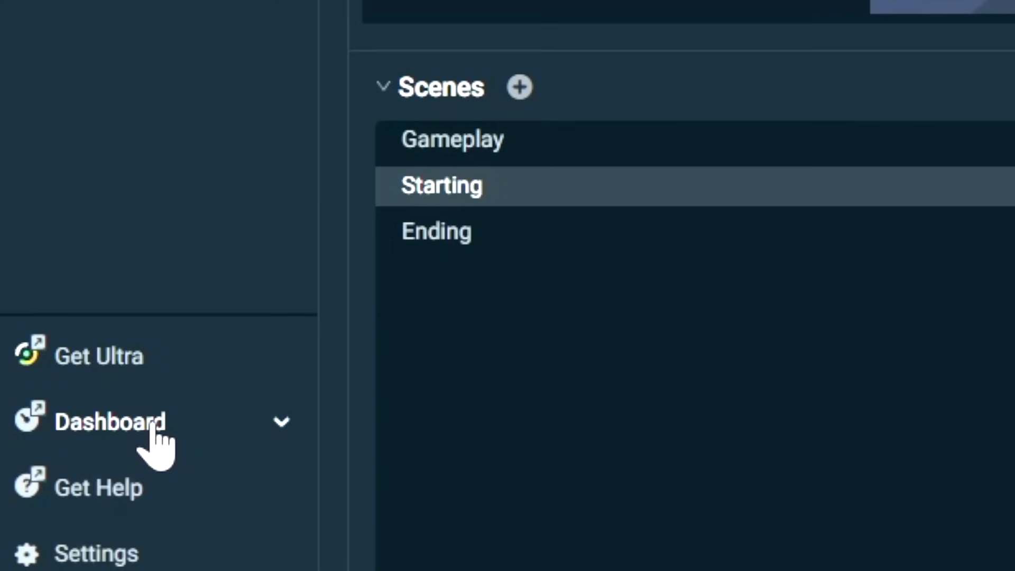
left_click(79, 434)
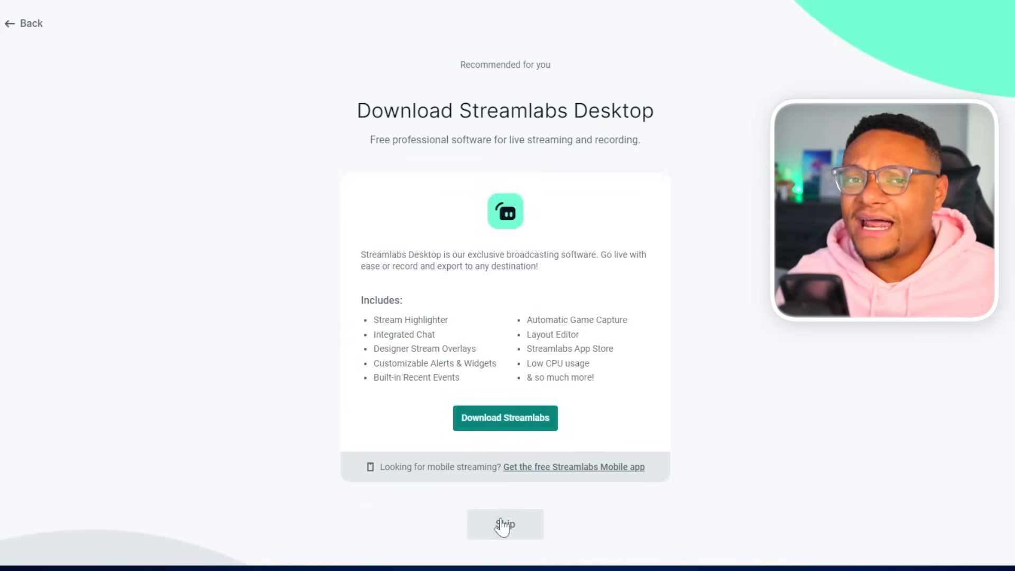
Step: Skip the download, extra channel and tipping setup pages, and agree to the latest Streamlabs Terms of Service
left_click(502, 525)
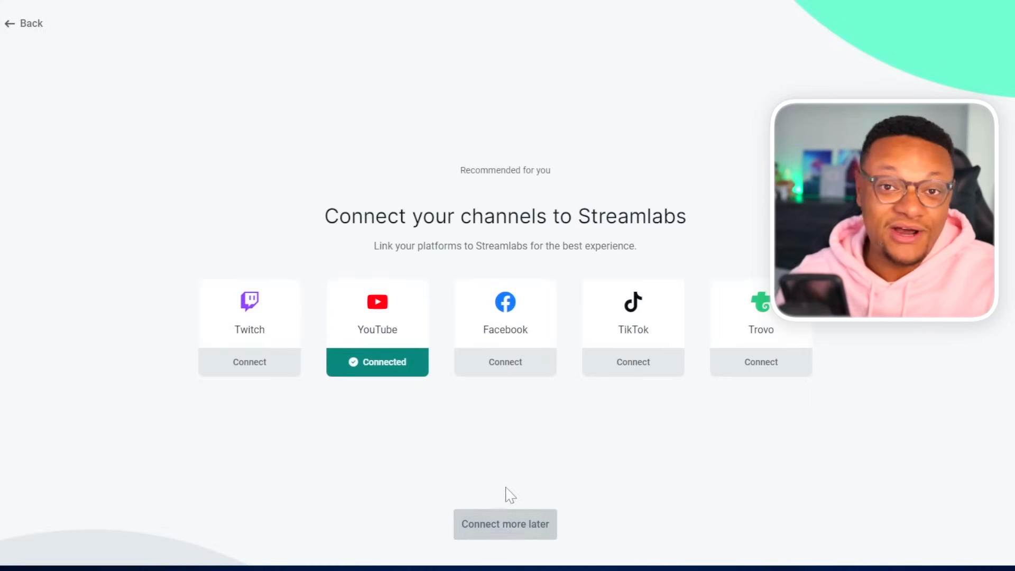
left_click(472, 538)
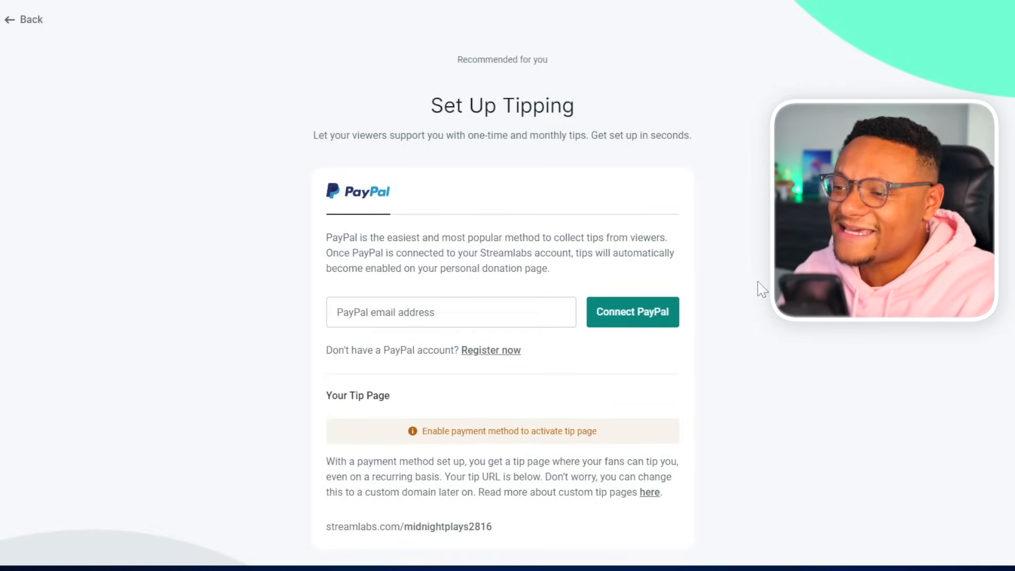
scroll(761, 288, "down", 1)
scroll(761, 289, "up", 1)
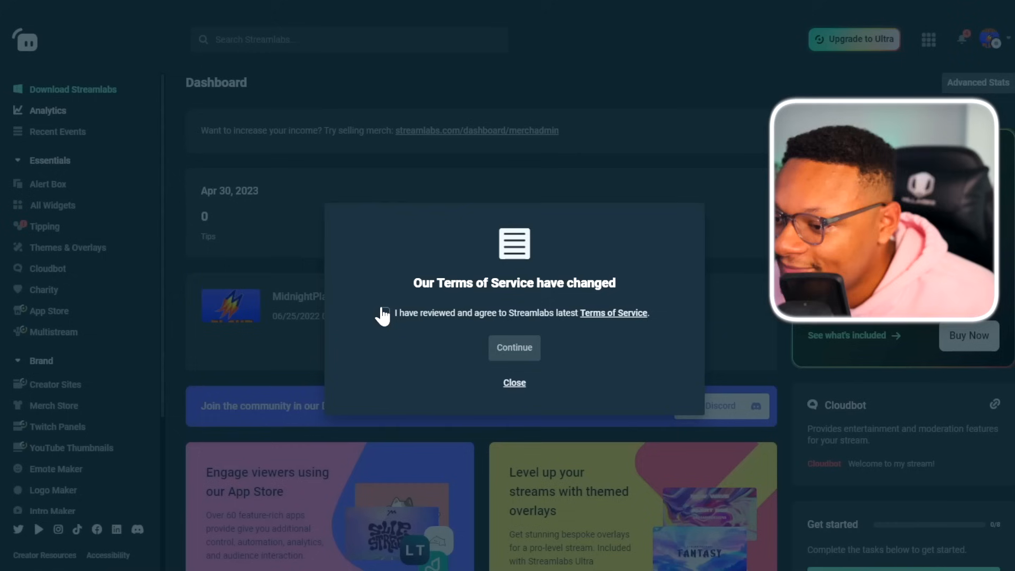
left_click(384, 312)
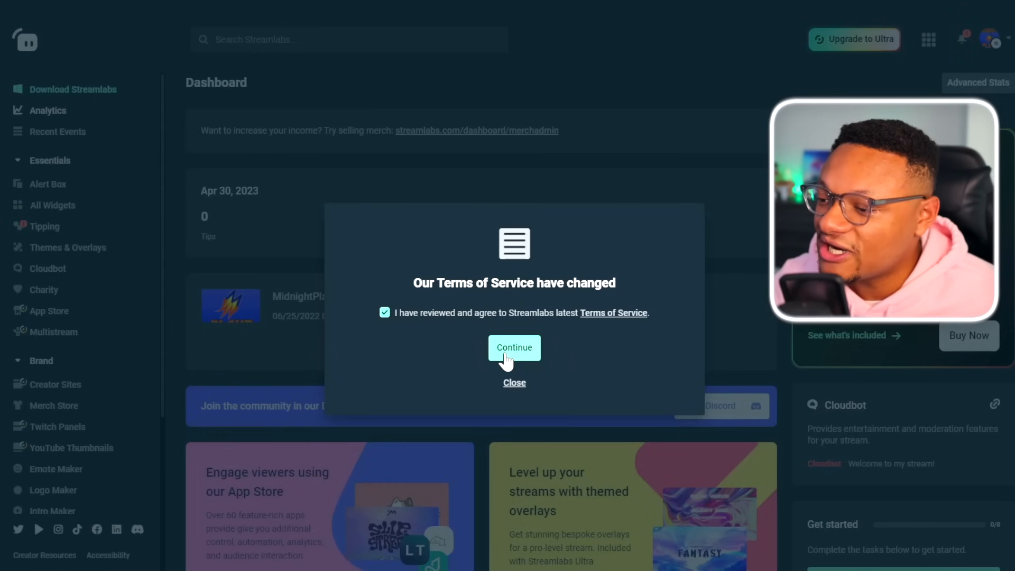
left_click(506, 359)
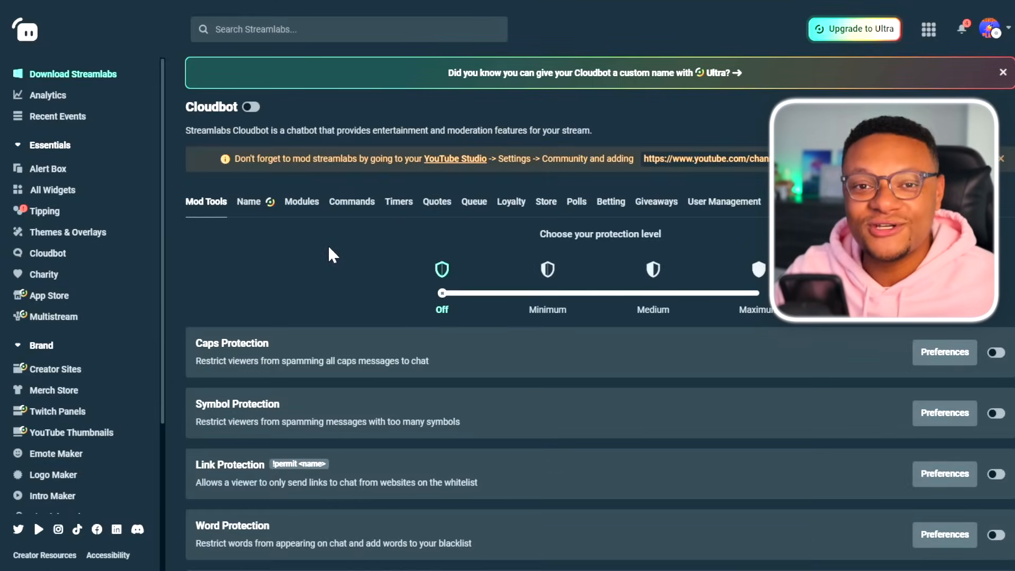
Step: Turn on Cloudbot on its page in the Streamlabs dashboard
left_click(251, 108)
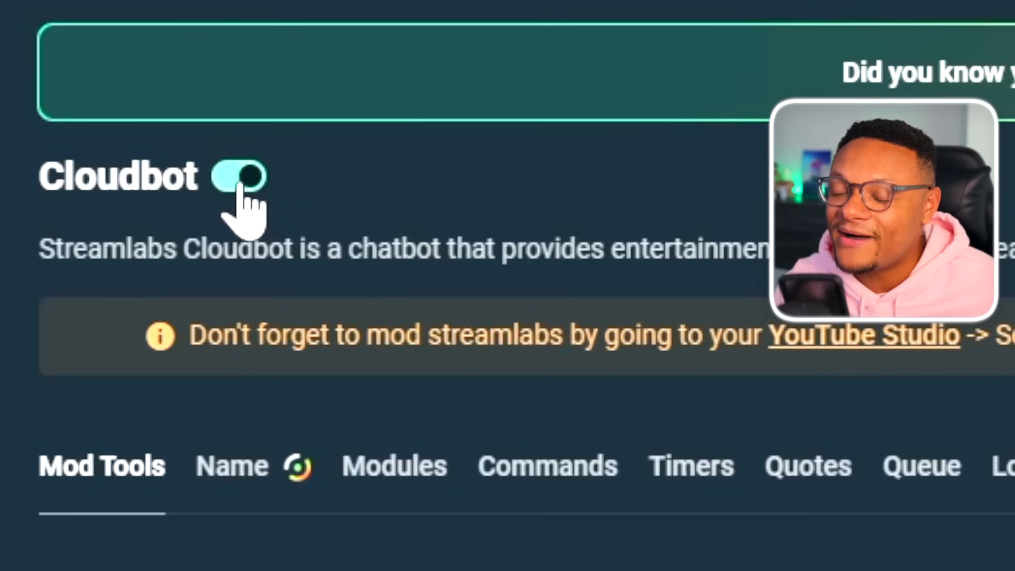